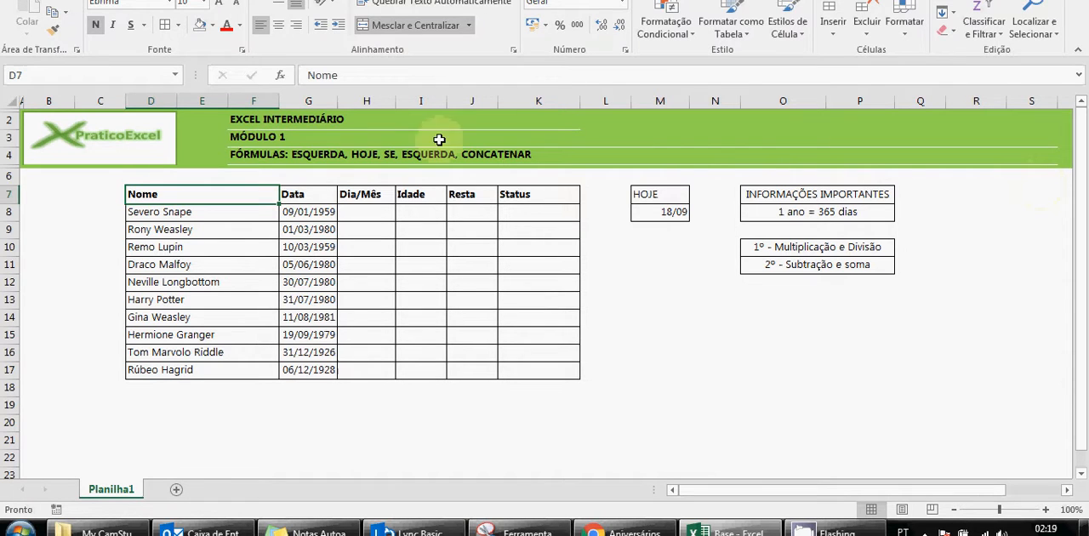
Remove the duplicate ESQUERDA from the formula list in the heading in F4, leaving "FÓRMULAS: ESQUERDA, HOJE, SE, CONCATENAR"
double_click(323, 159)
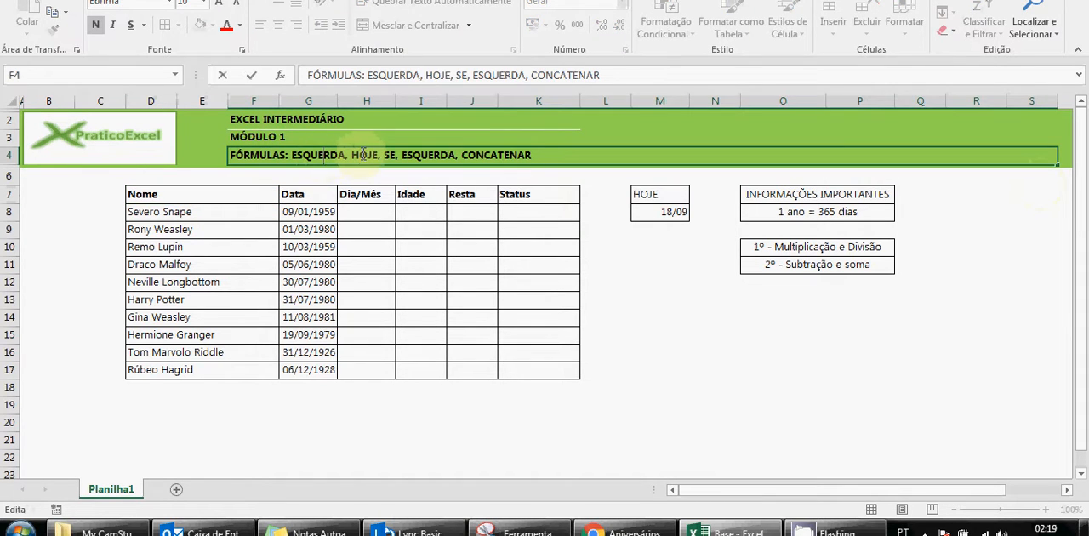
double_click(364, 157)
click(389, 158)
double_click(389, 157)
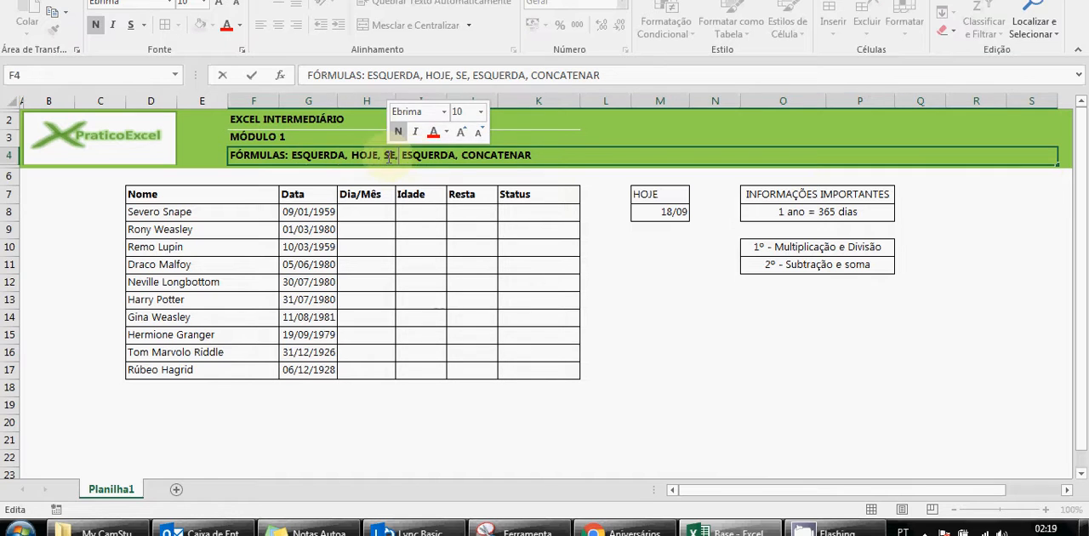
double_click(412, 157)
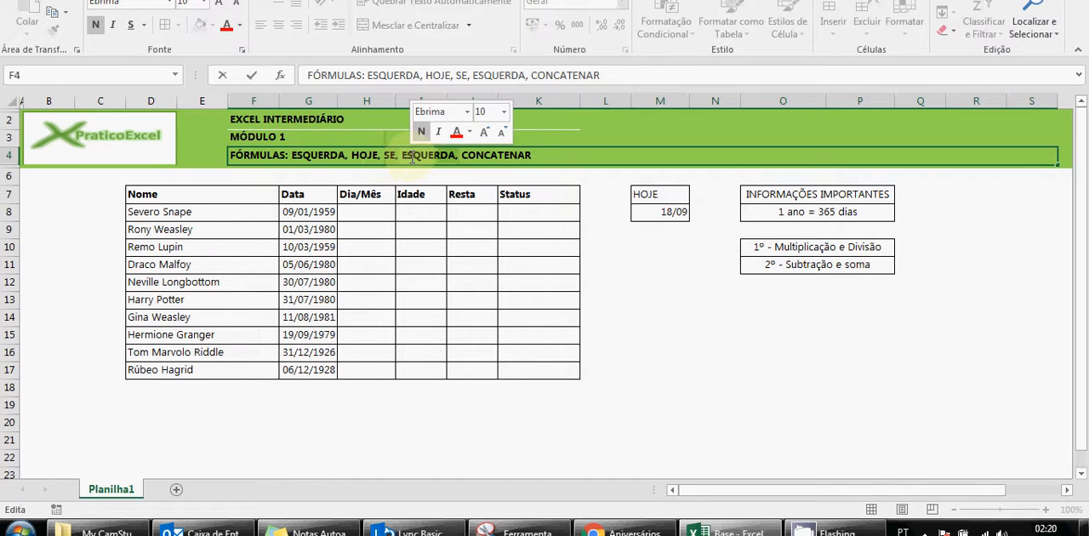
key(Delete)
key(Delete)
key(Return)
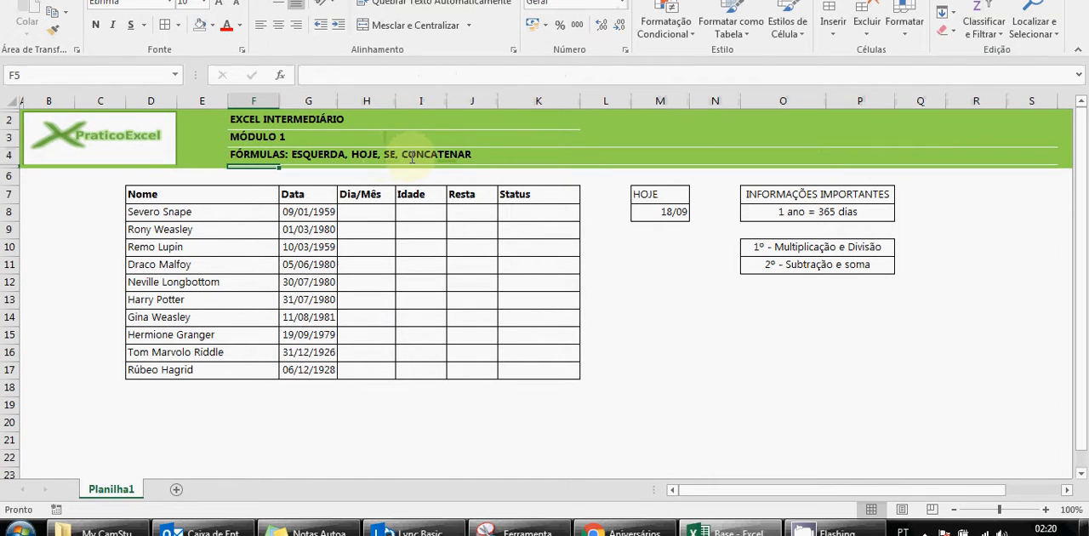
click(412, 158)
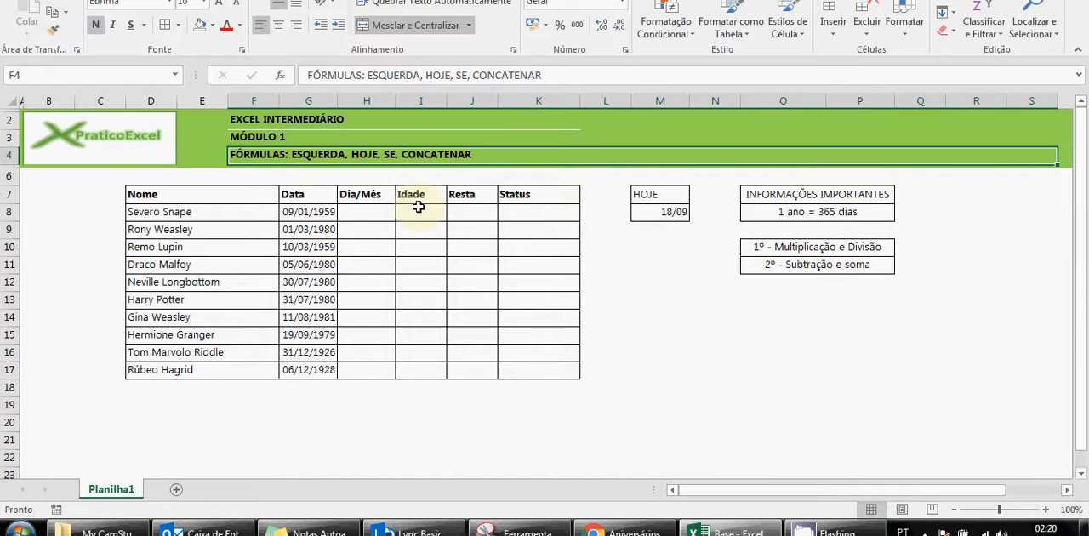
Review the entries of the Nome column row by row, from row 8 to row 17
drag(263, 211, 261, 360)
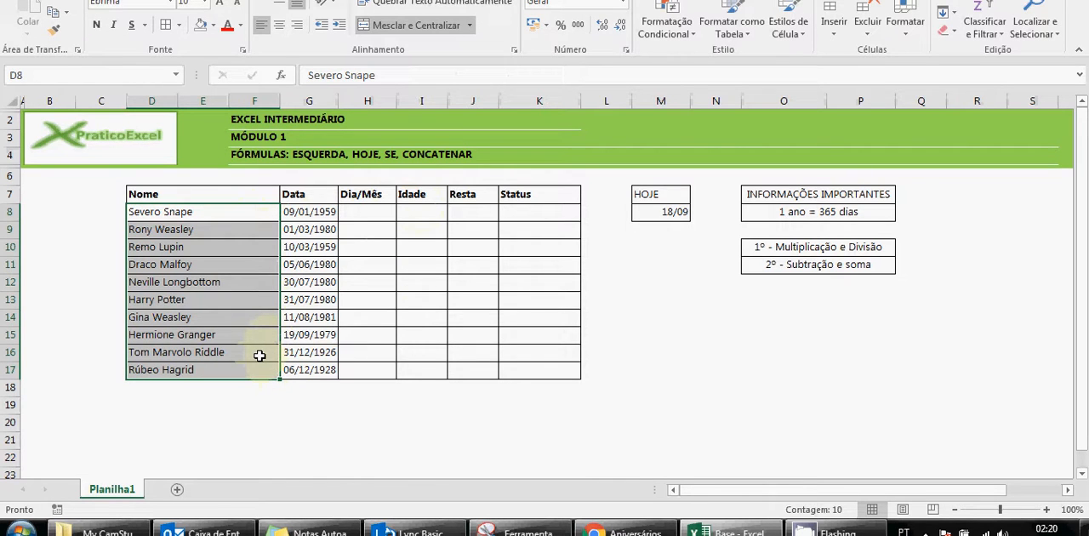
click(287, 400)
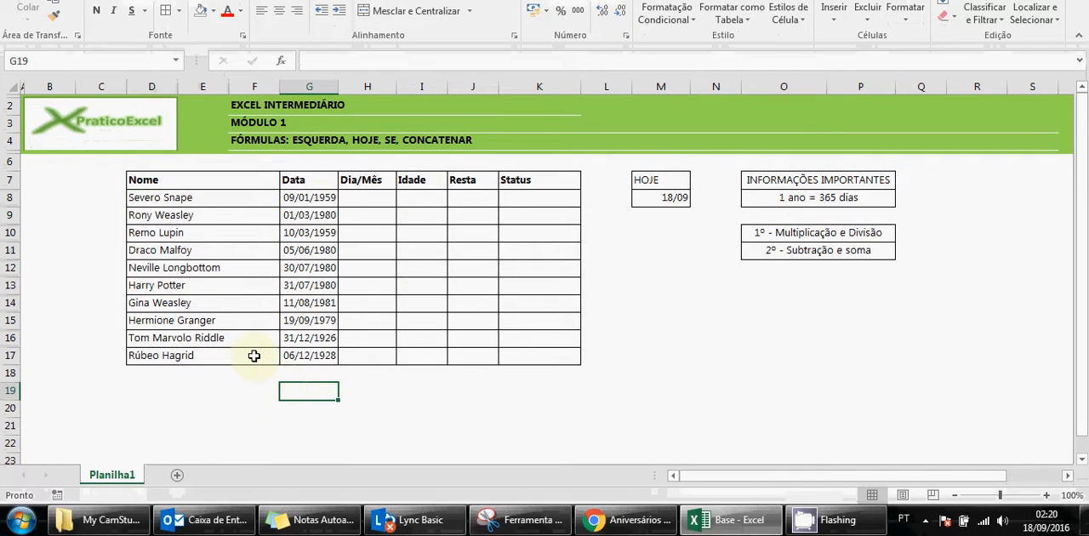
click(158, 198)
click(289, 199)
click(190, 214)
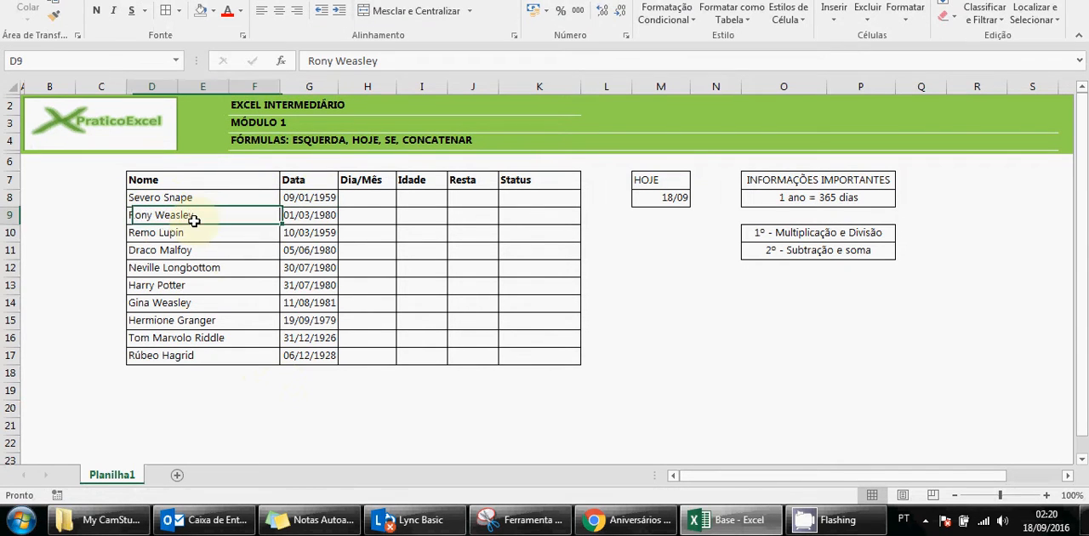
click(199, 228)
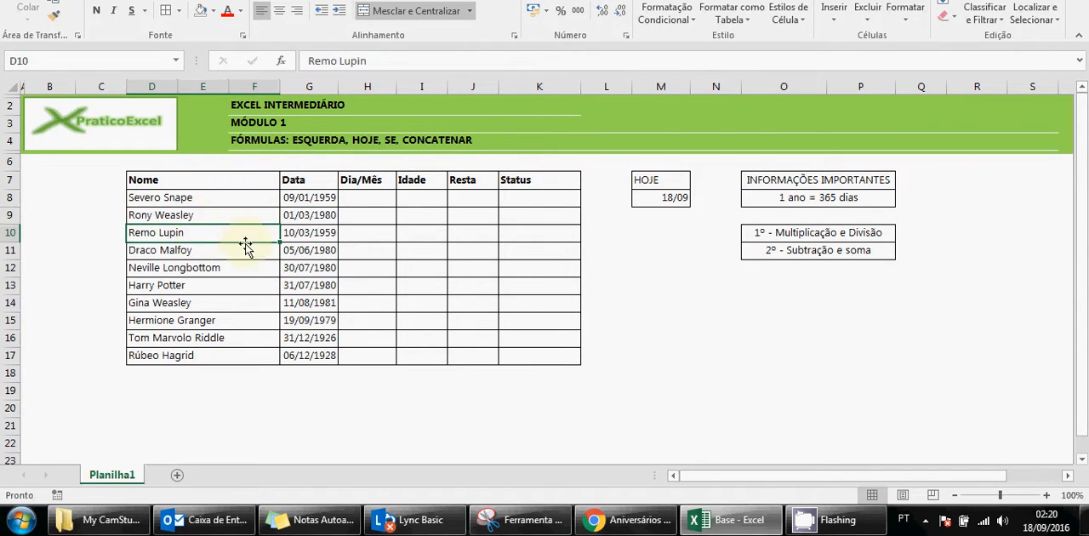
click(201, 253)
click(193, 269)
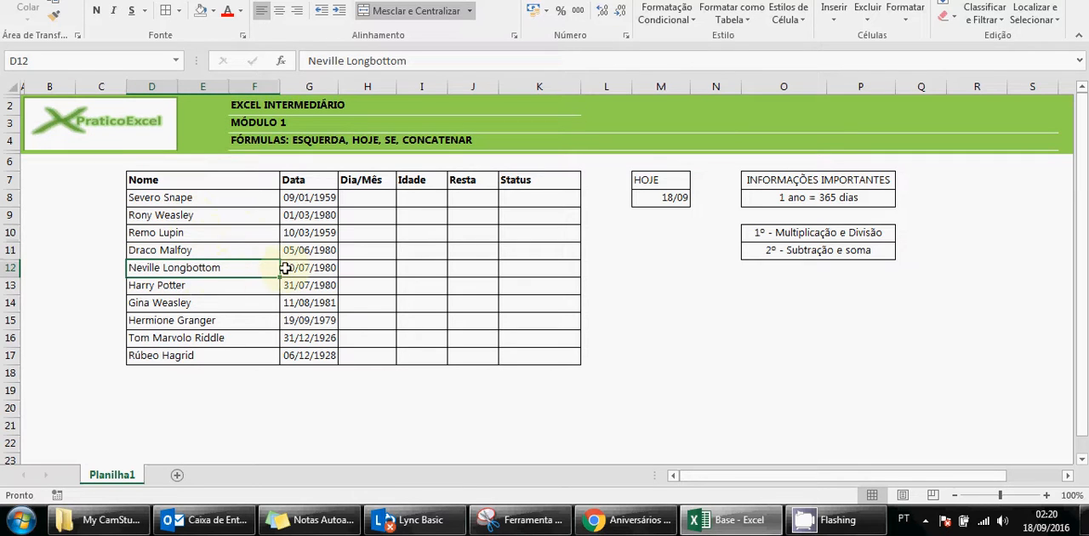
click(223, 286)
click(212, 308)
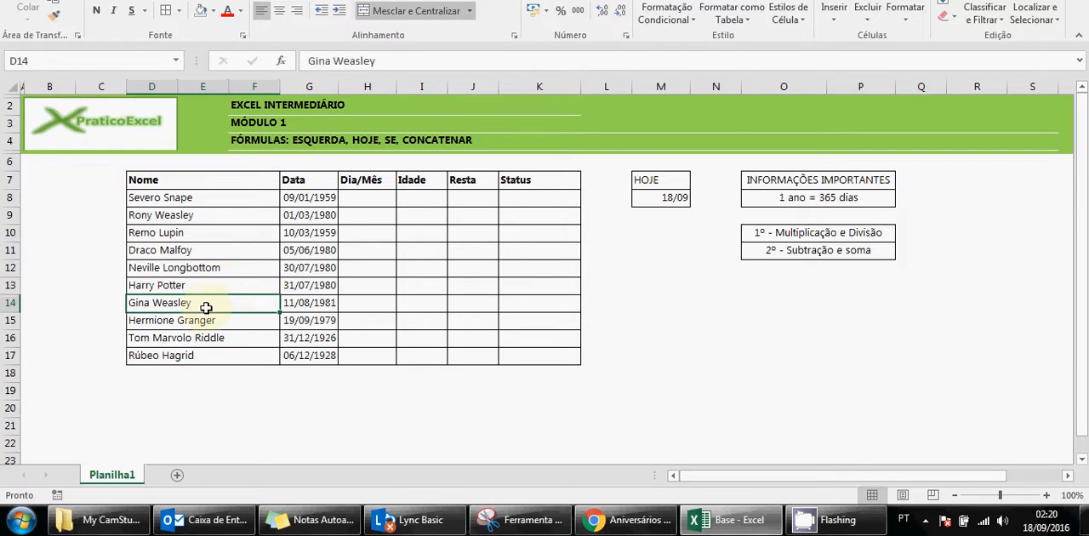
click(197, 323)
click(245, 340)
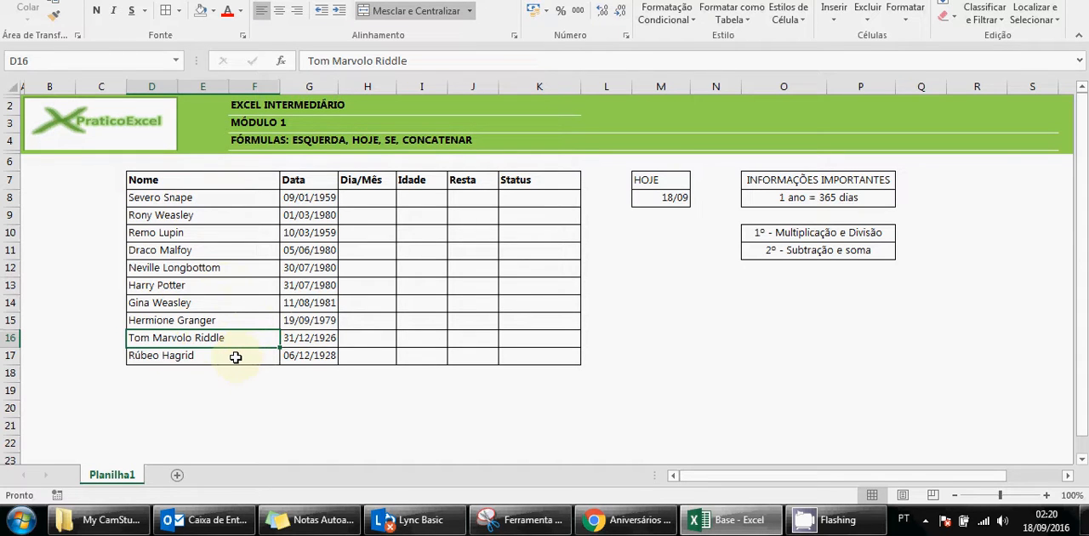
click(235, 357)
Examine the Data, Dia/Mês, Idade, Resta and Status columns of the table, rows 8 to 17
drag(312, 196, 295, 355)
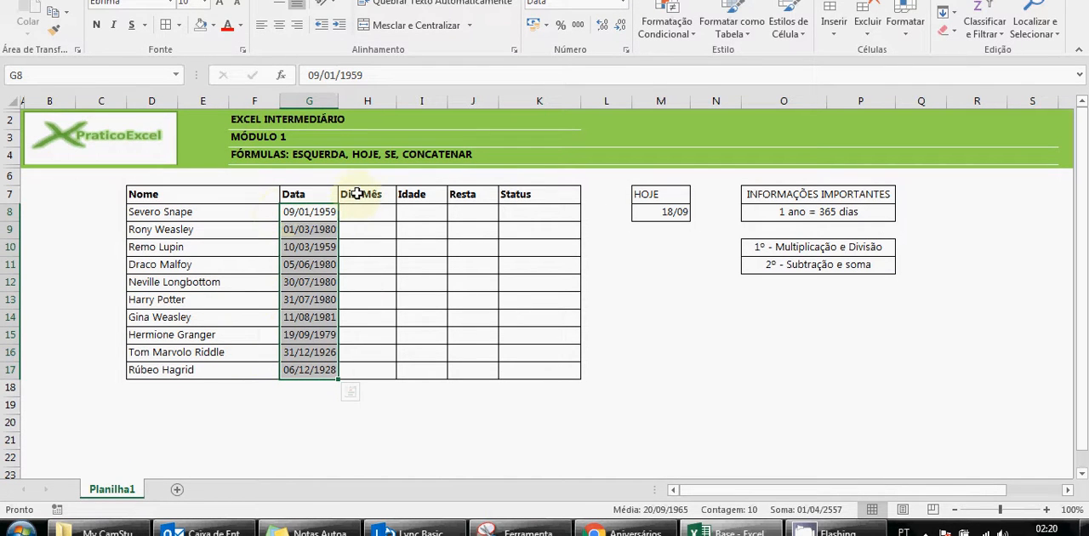
drag(315, 194, 311, 371)
drag(359, 213, 363, 371)
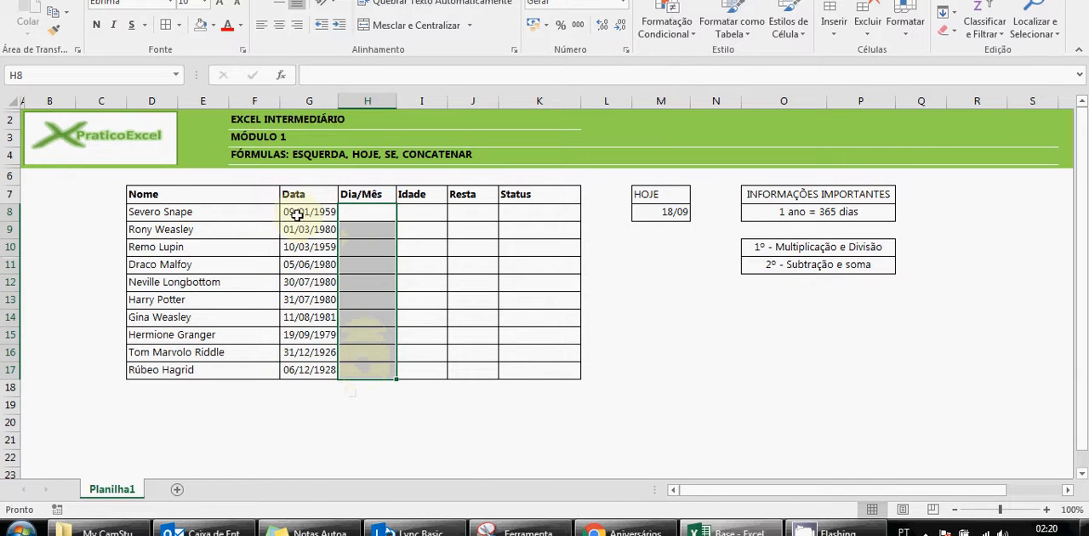
drag(405, 213, 426, 367)
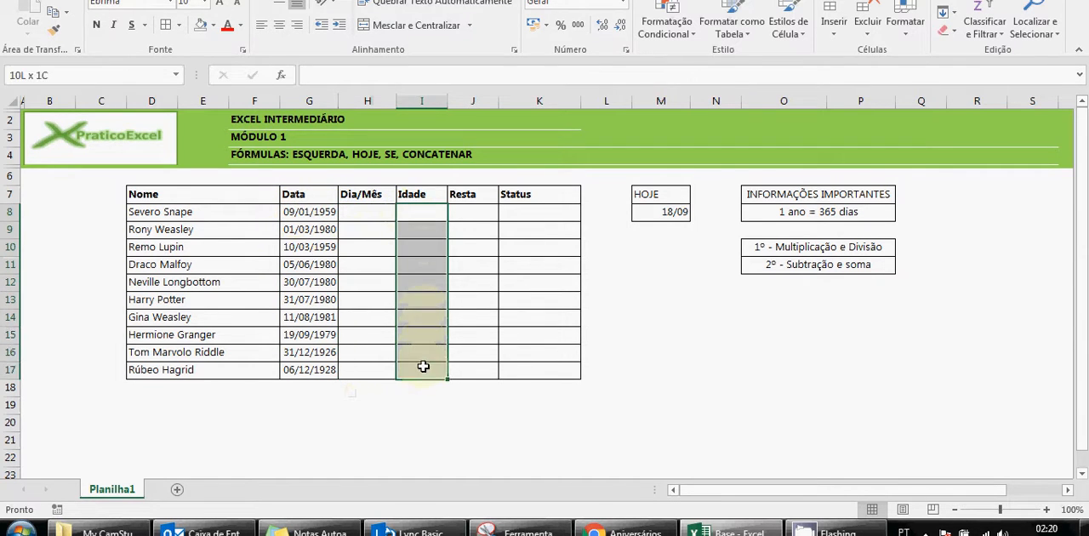
click(464, 220)
drag(464, 221, 464, 365)
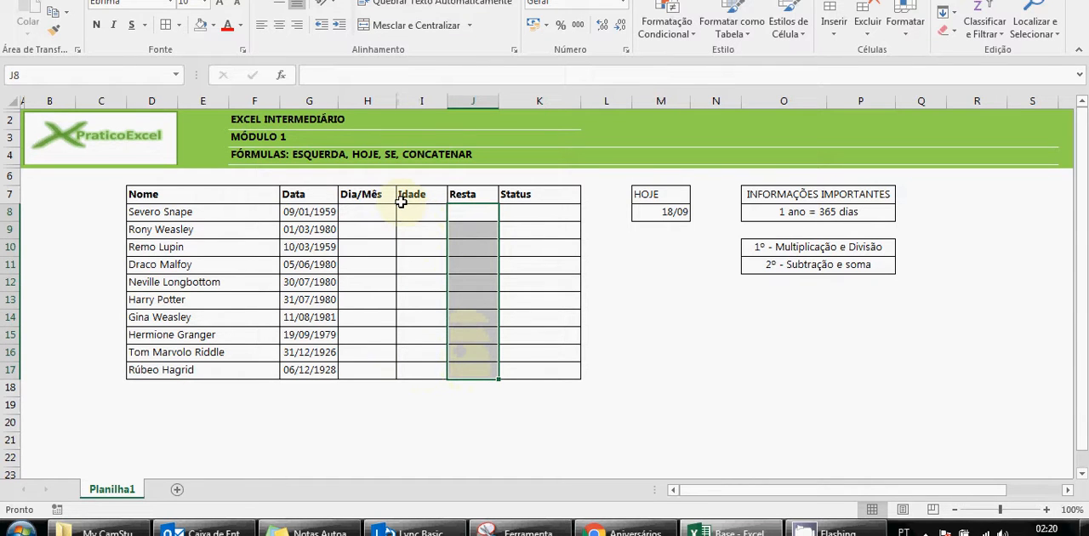
drag(518, 213, 518, 369)
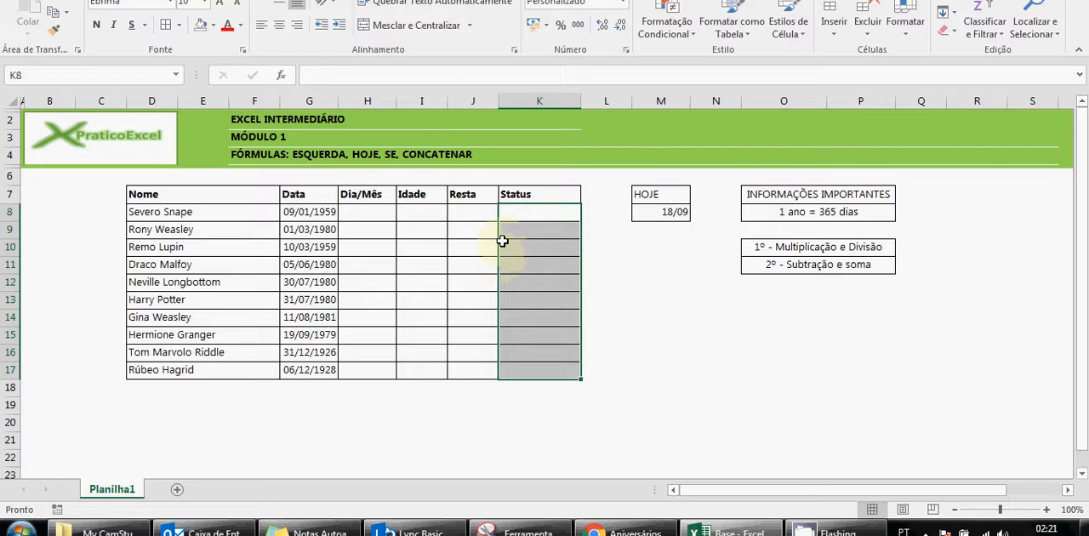
click(598, 248)
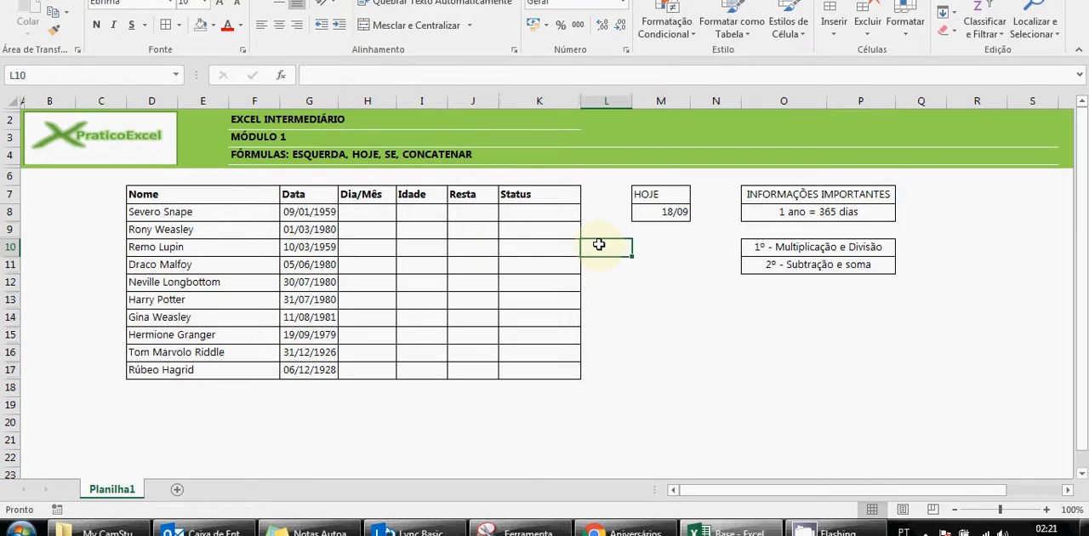
Inspect the Data, Dia/Mês and Resta cells in row 8 and the formula in M8 under HOJE
click(365, 211)
click(329, 211)
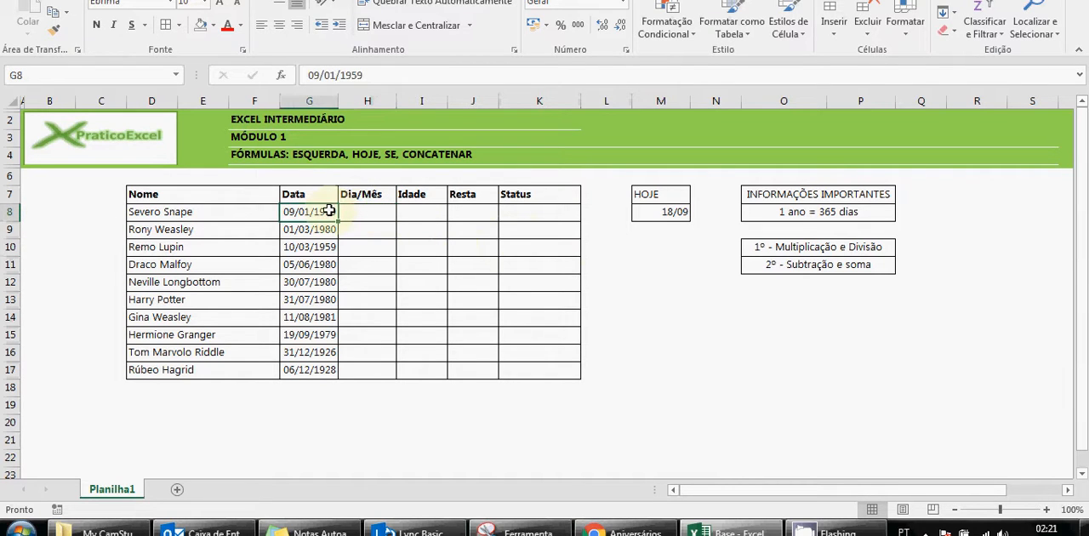
click(360, 211)
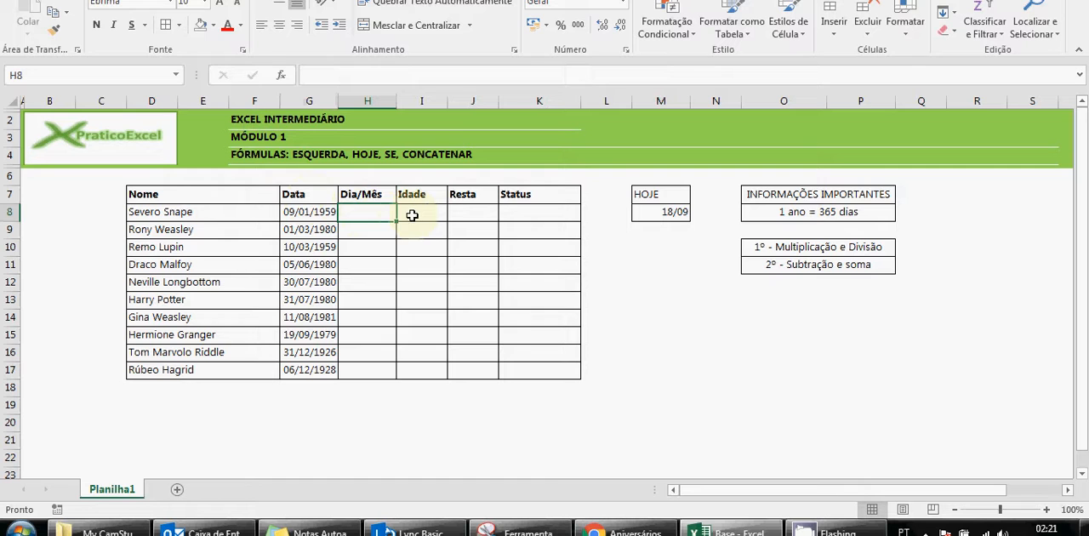
click(458, 208)
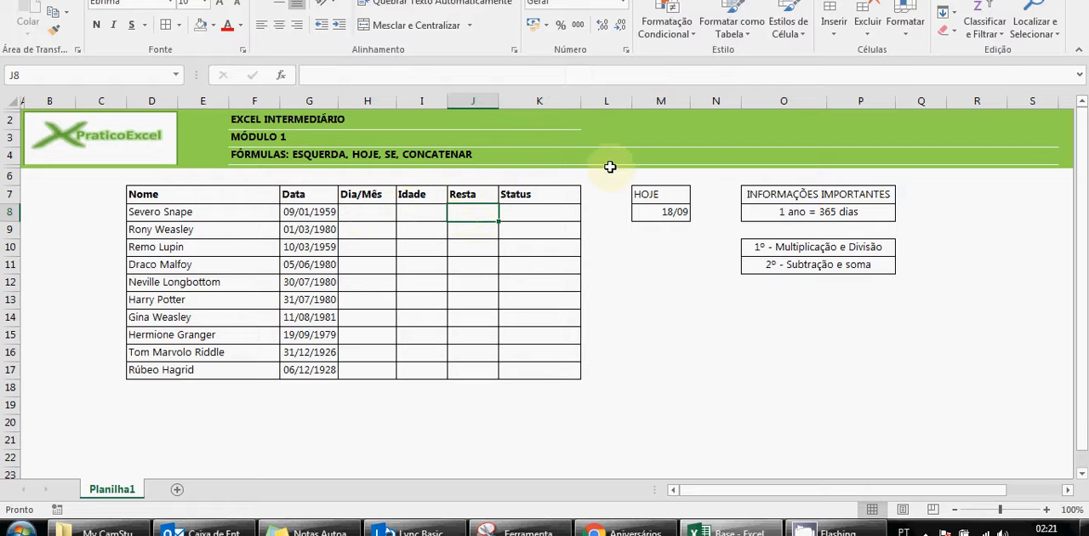
click(309, 214)
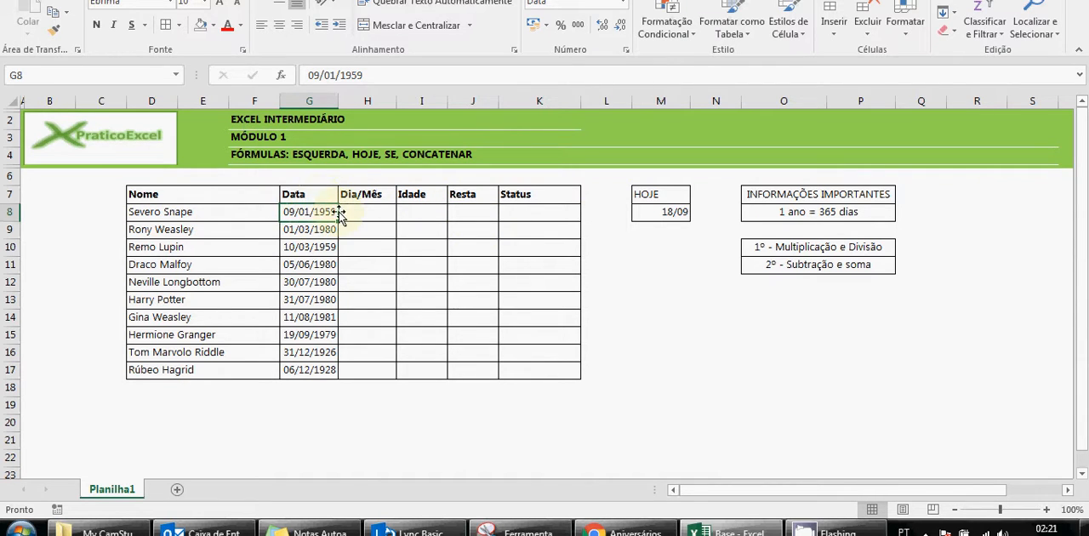
click(649, 213)
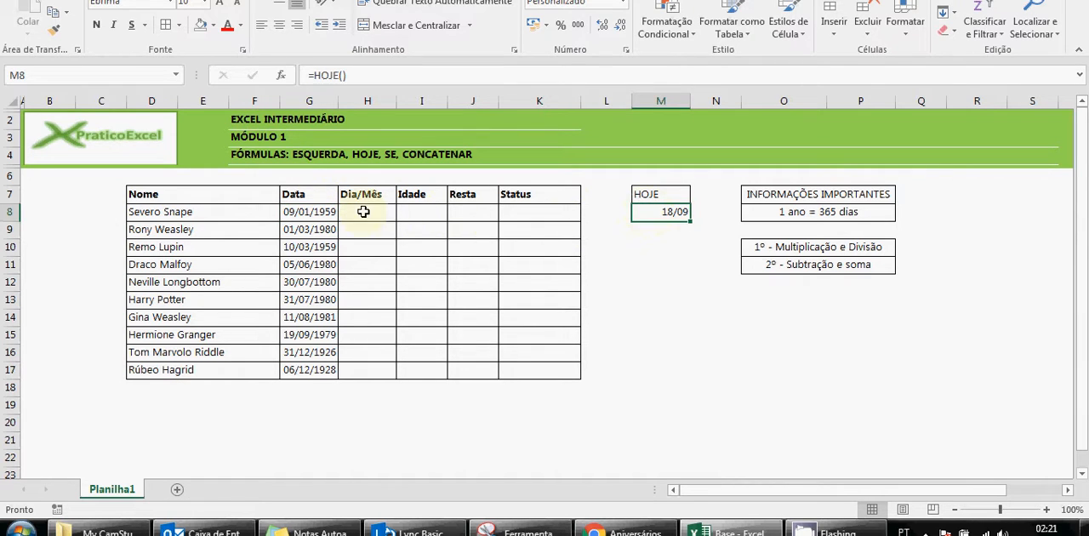
click(324, 212)
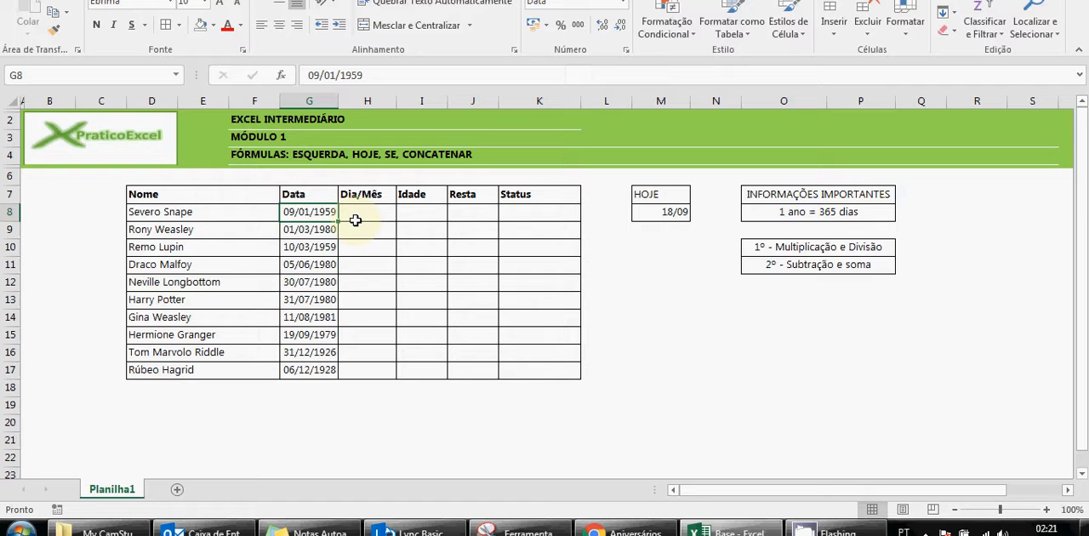
Enter =ESQUERDA(G8;5) in H8, under Dia/Mês, to extract the first five characters of the date in G8
click(356, 220)
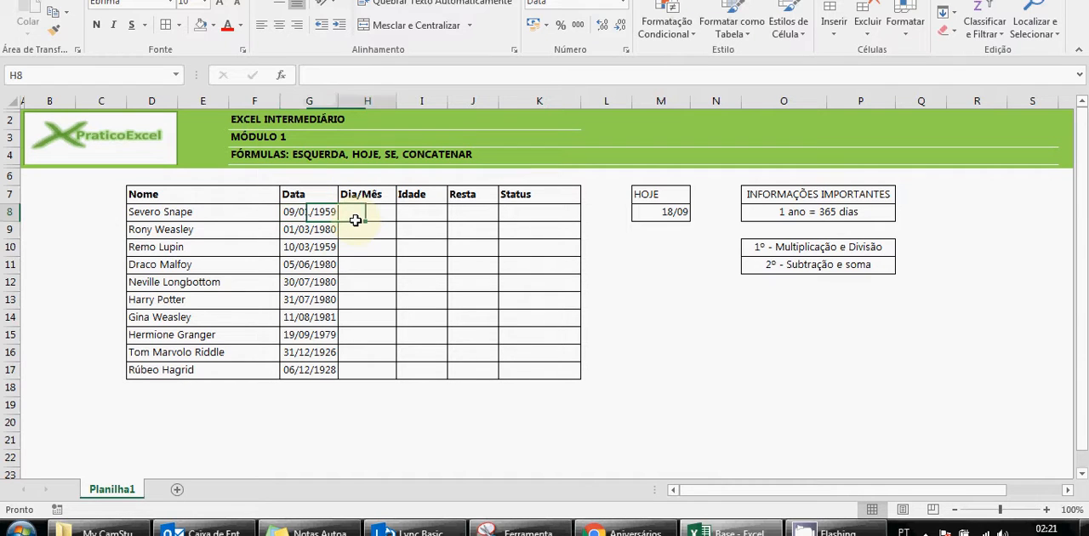
text(=esqu)
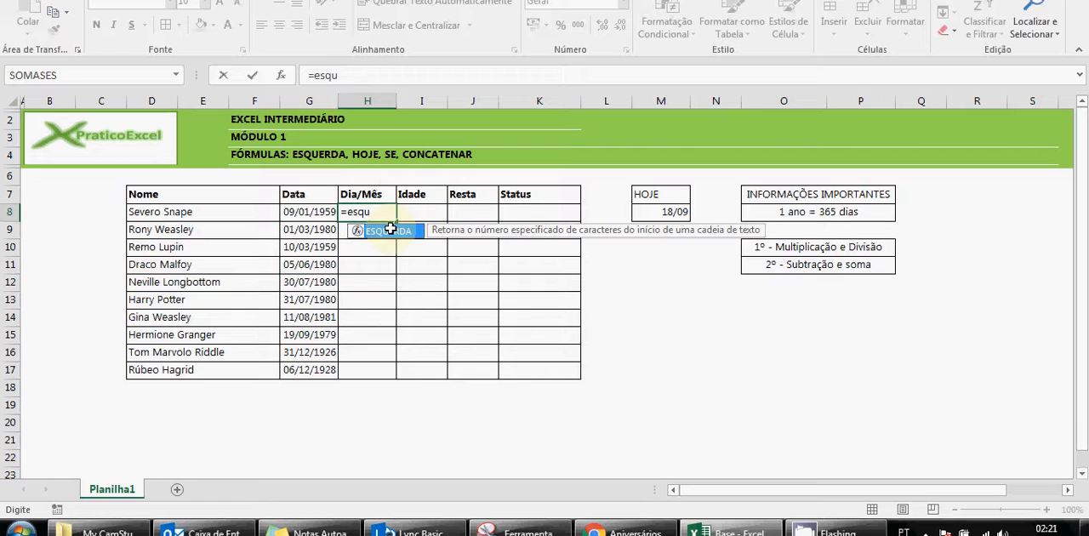
text(erda()
key(BackSpace)
key(BackSpace)
key(BackSpace)
key(BackSpace)
key(BackSpace)
key(BackSpace)
key(BackSpace)
key(BackSpace)
key(BackSpace)
text(esq)
double_click(390, 229)
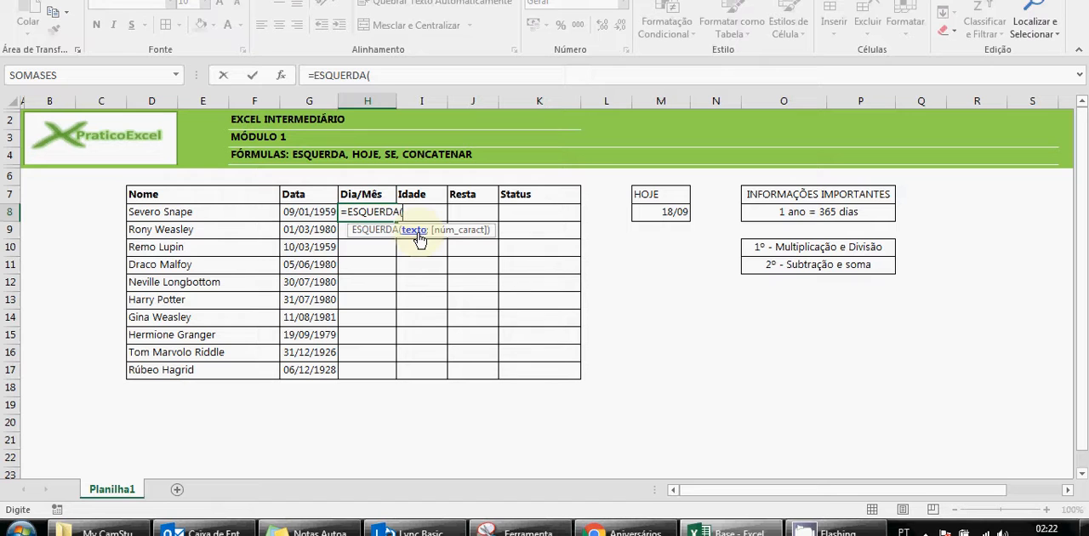
click(325, 212)
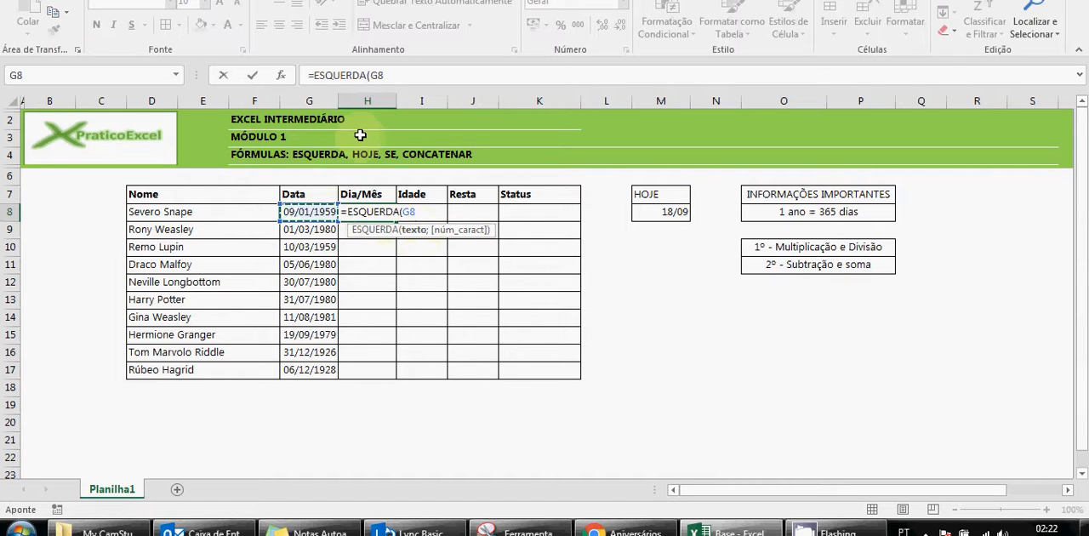
text(;)
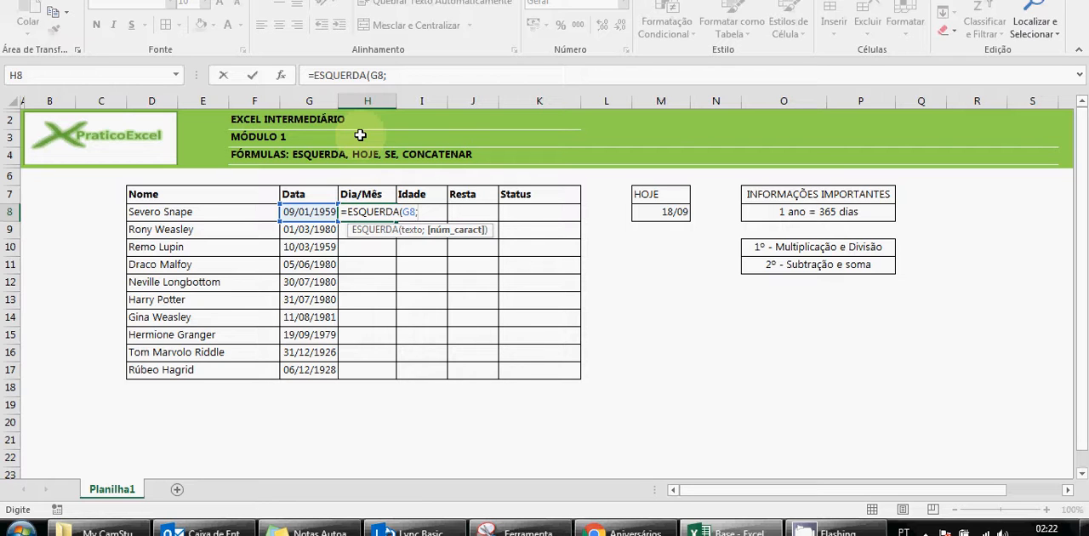
text(5))
key(Return)
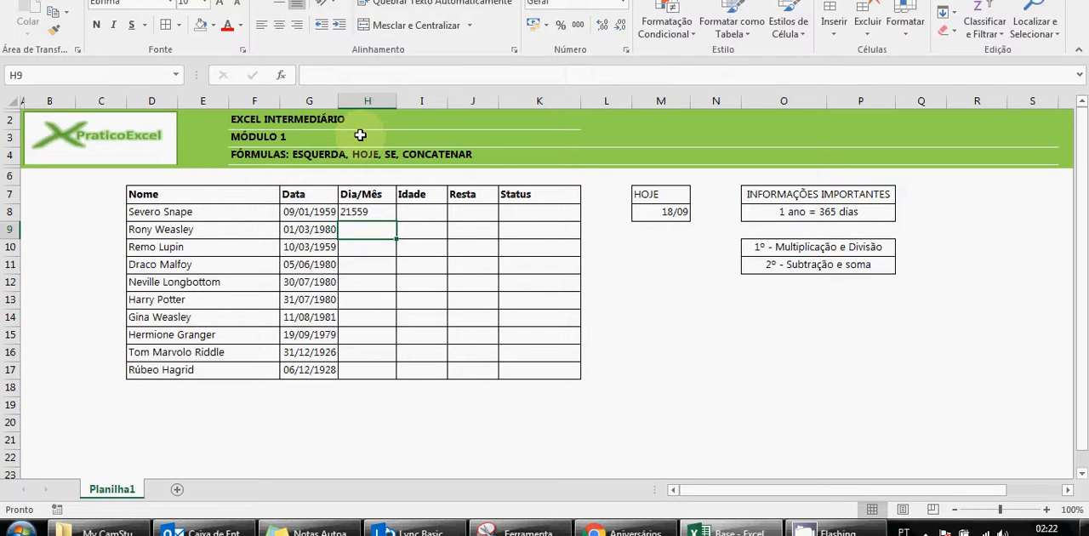
Compare the original date in G8 with the ESQUERDA formula and its result in H8
click(388, 212)
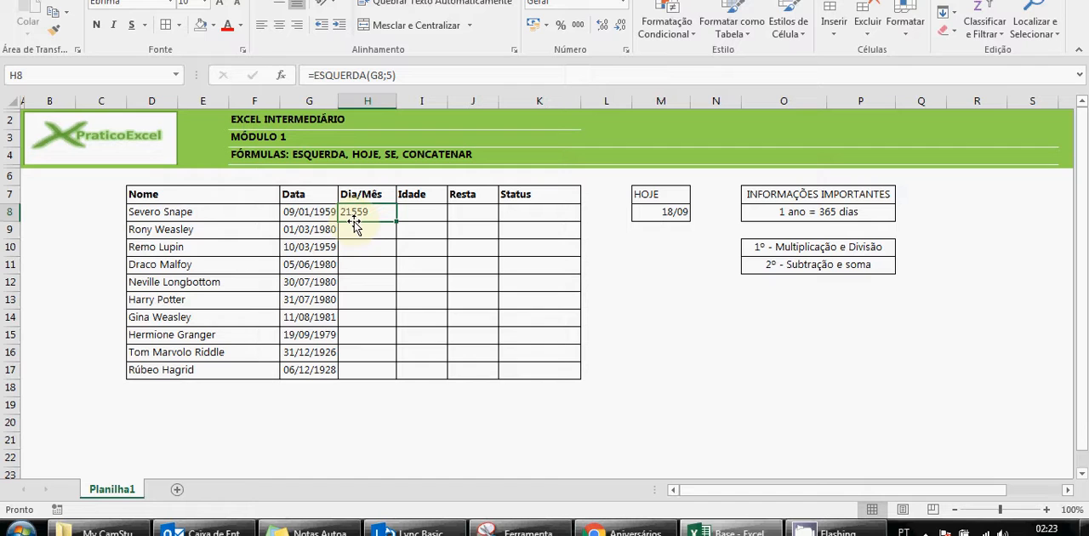
click(317, 213)
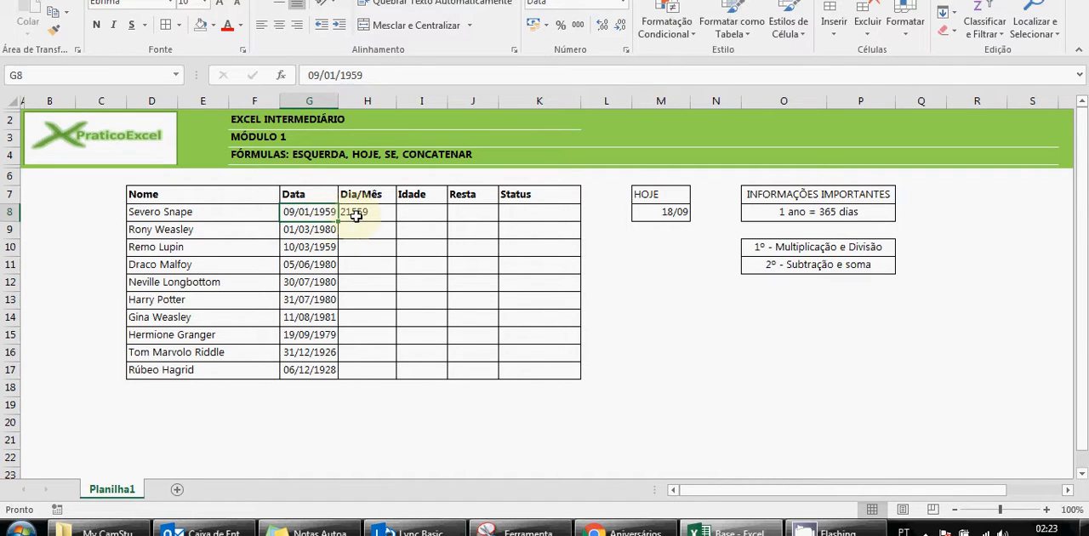
click(356, 214)
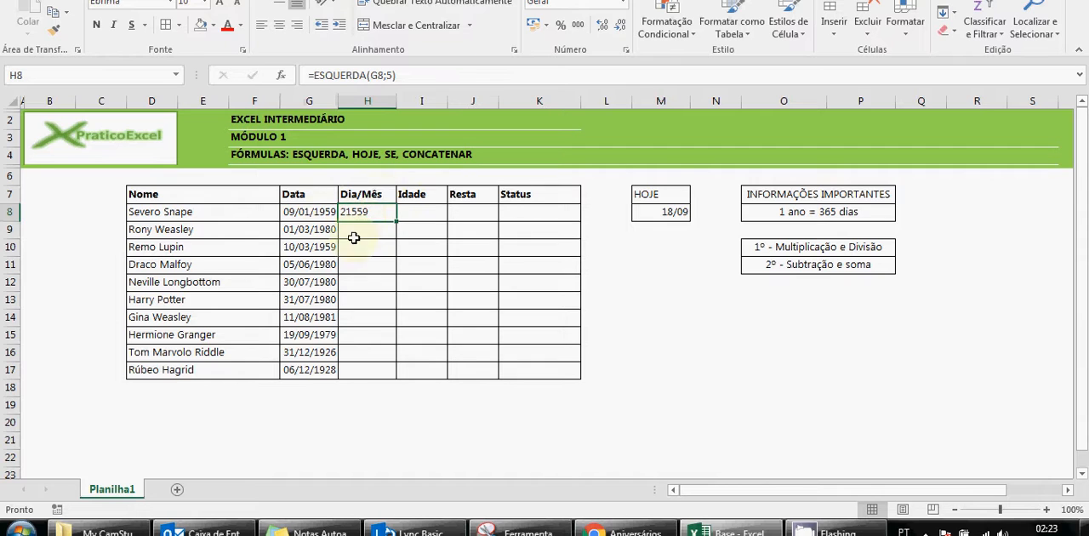
click(306, 211)
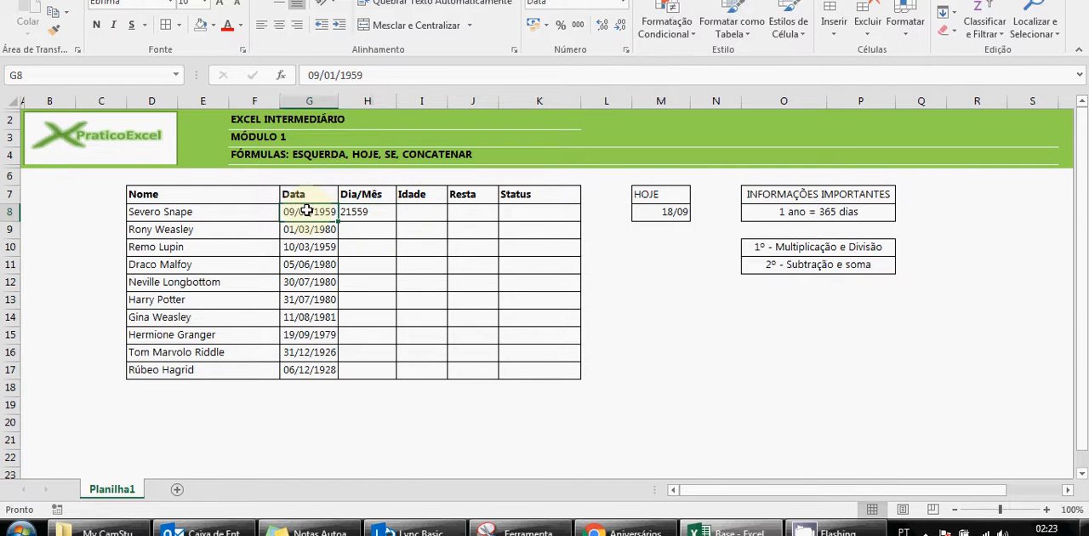
click(367, 209)
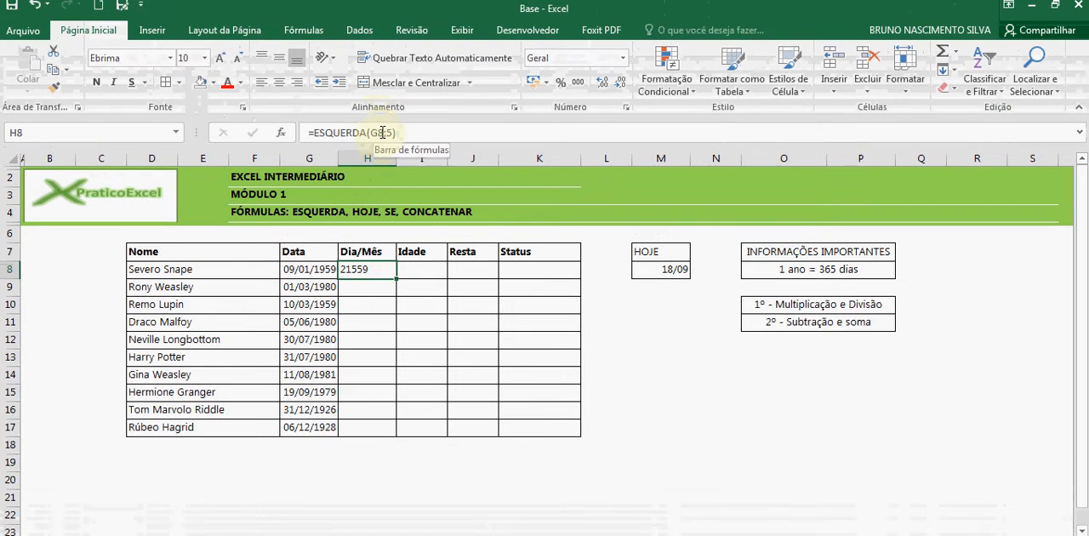
Replace the G8 argument in H8's ESQUERDA formula with TEXTO(G8; "dd/mm"), keeping 5 as the character count
click(382, 132)
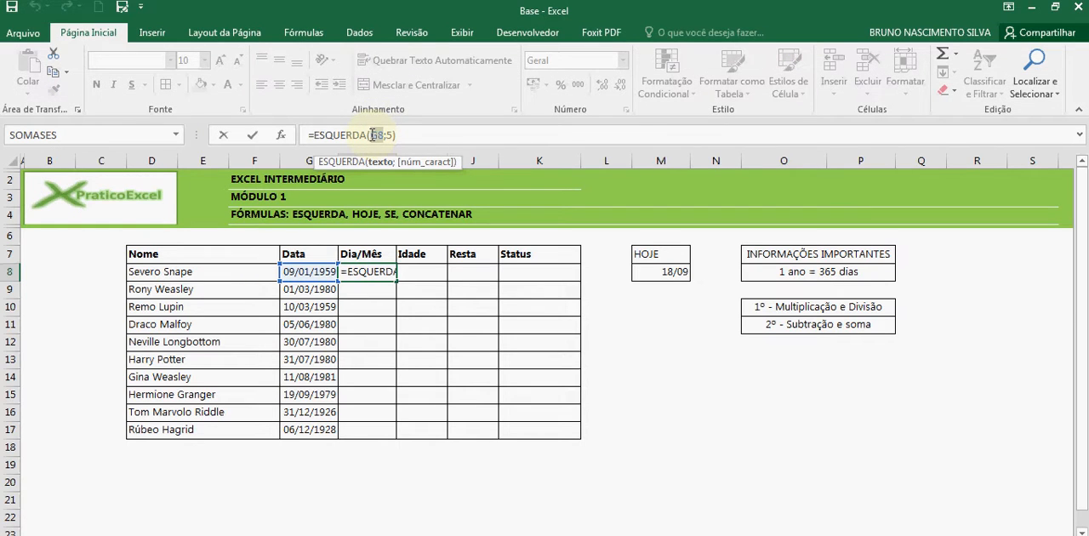
double_click(375, 134)
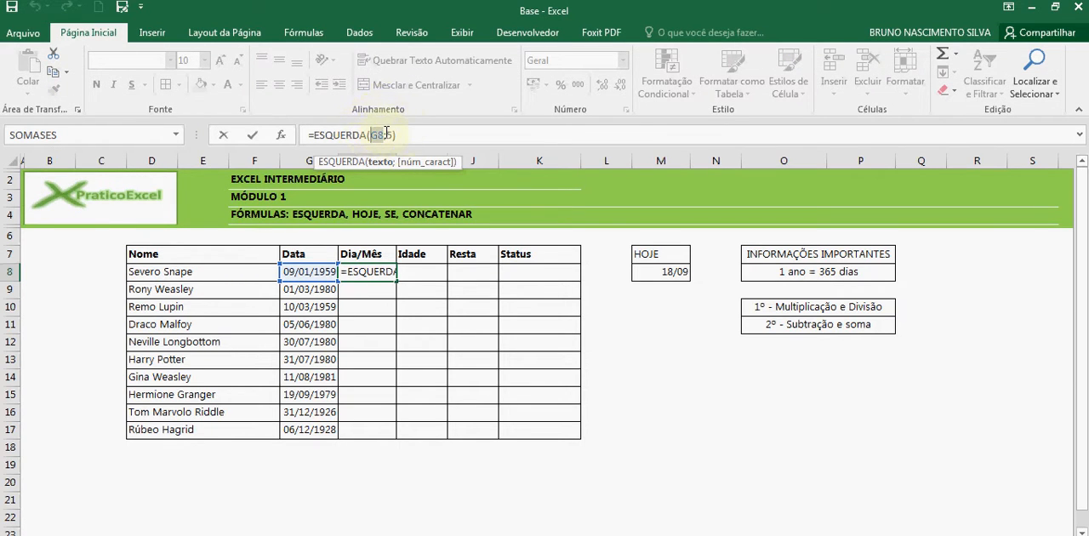
text(texto;5)
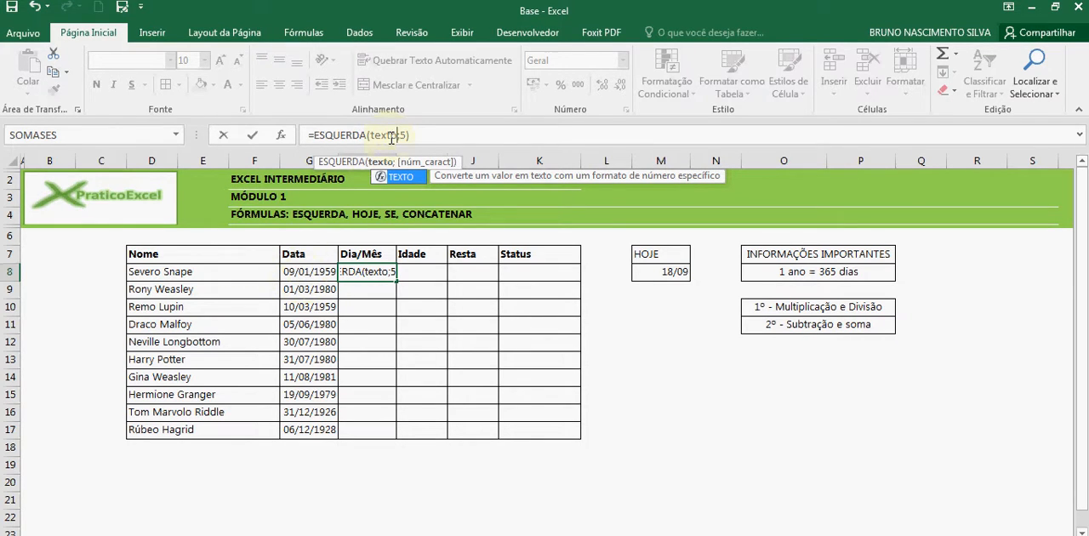
key(Tab)
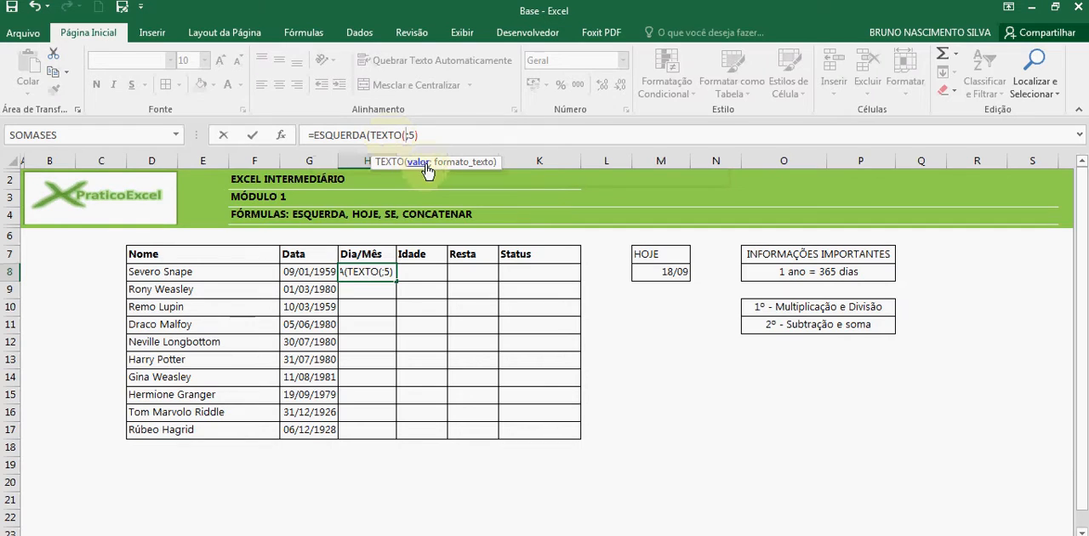
click(311, 271)
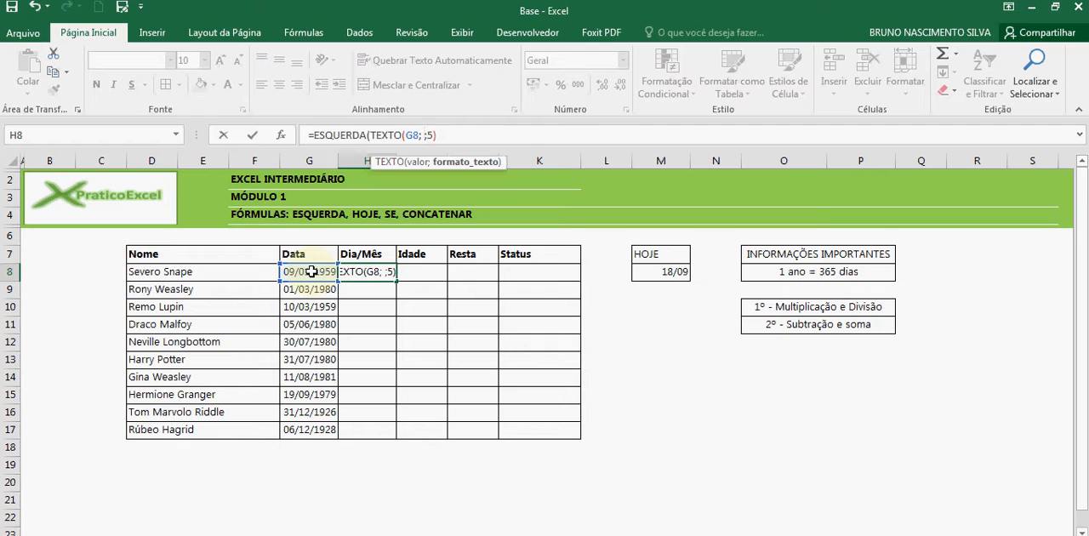
text("dd)
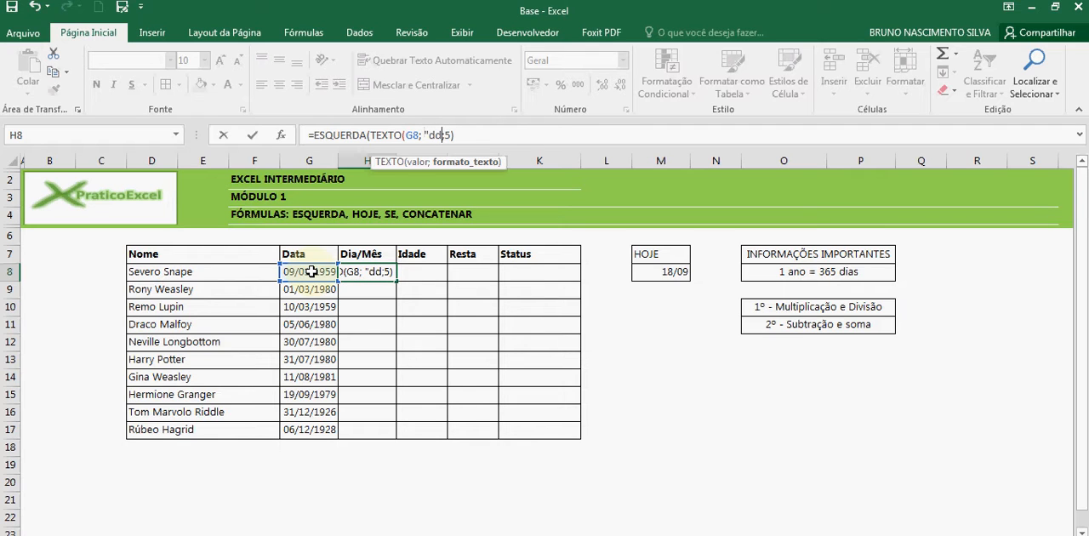
text(/)
key(BackSpace)
text(/mm")
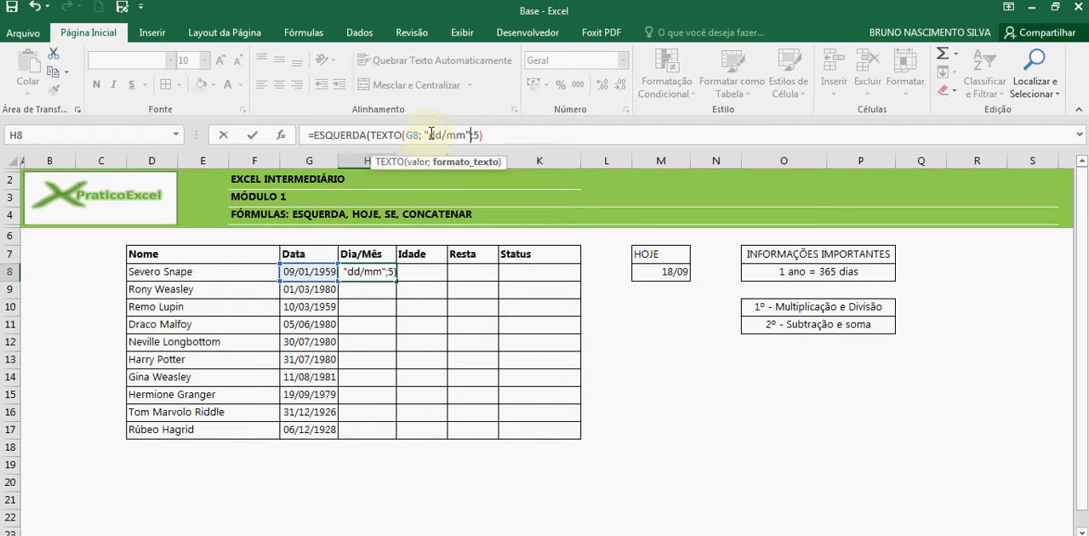
text())
Evaluate the TEXTO(G8; "dd/mm") part in place within H8's formula and accept the formula
click(347, 134)
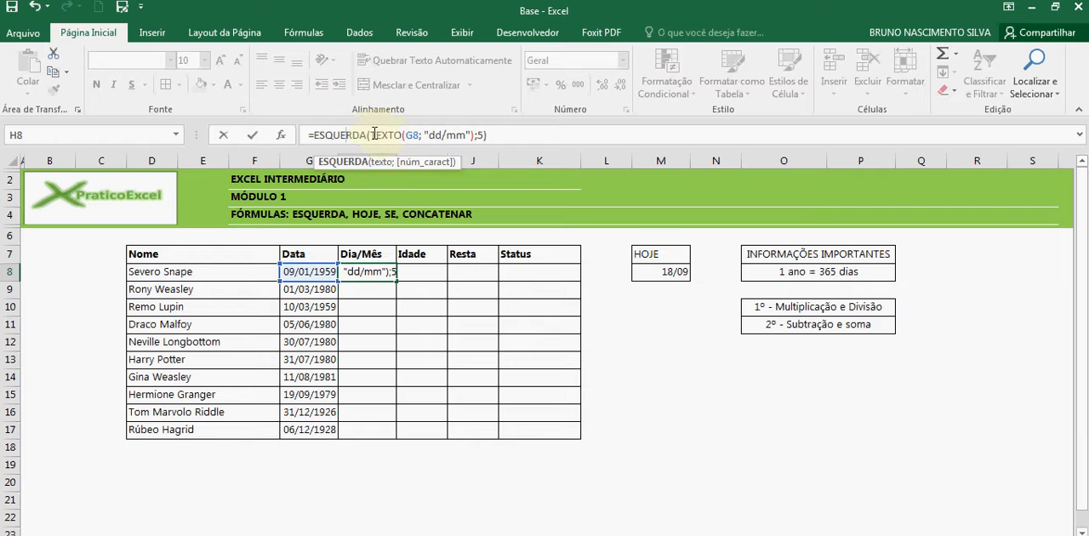
drag(370, 135, 474, 135)
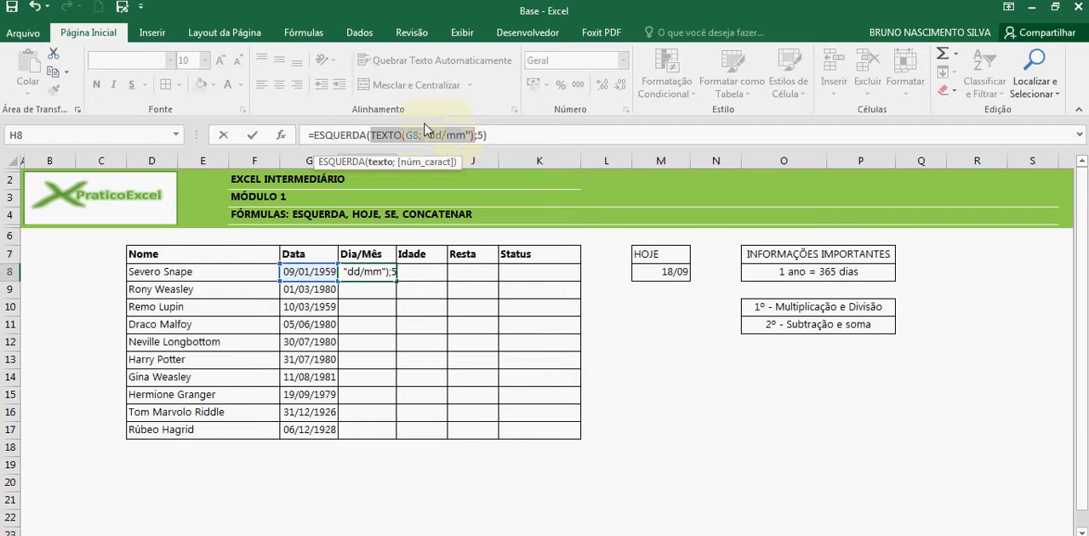
key(F9)
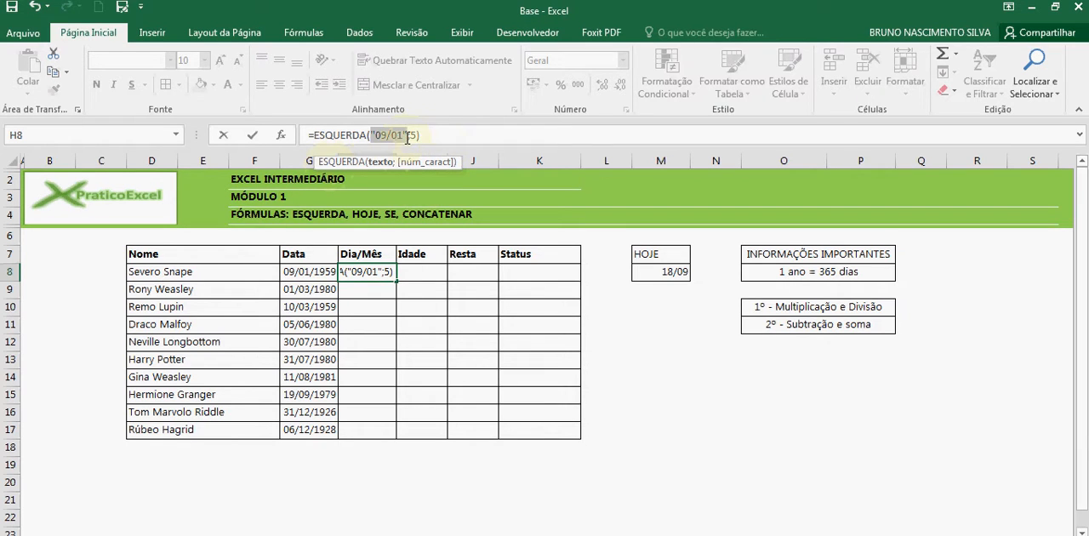
click(417, 135)
double_click(413, 135)
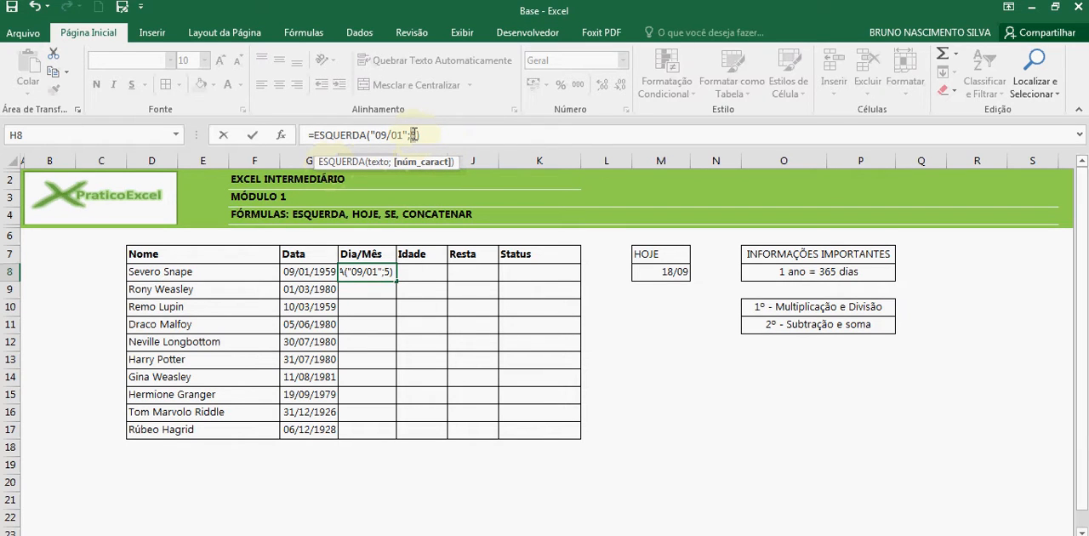
key(Return)
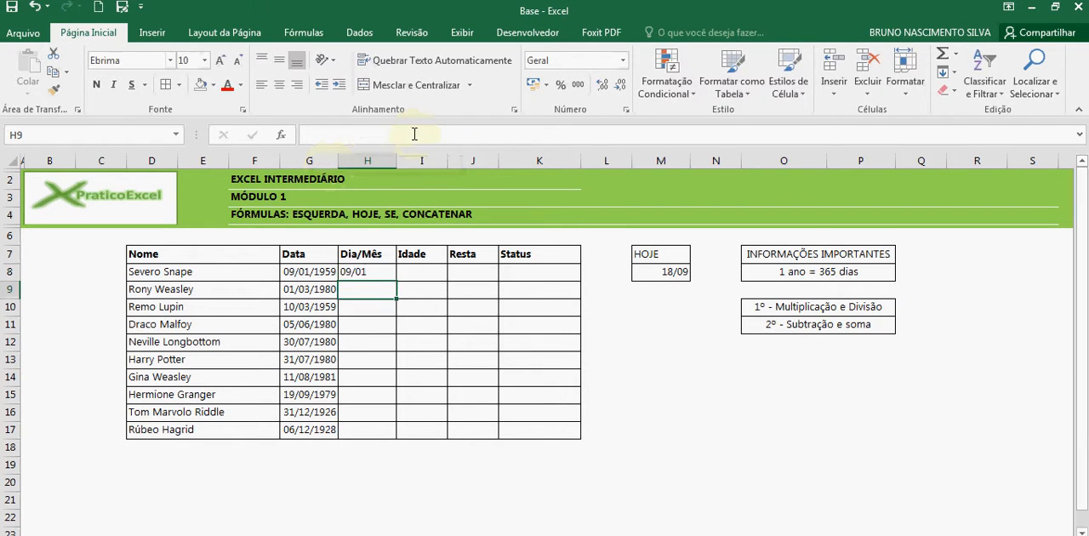
Try to fill H8's Dia/Mês formula down to H17, and undo the fill
click(354, 271)
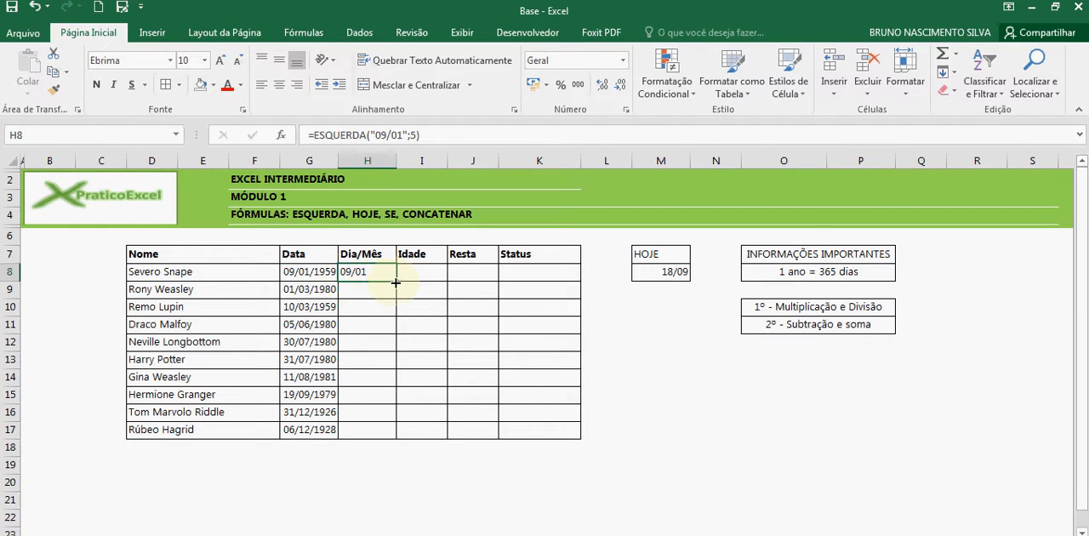
drag(396, 281, 392, 434)
drag(391, 392, 391, 389)
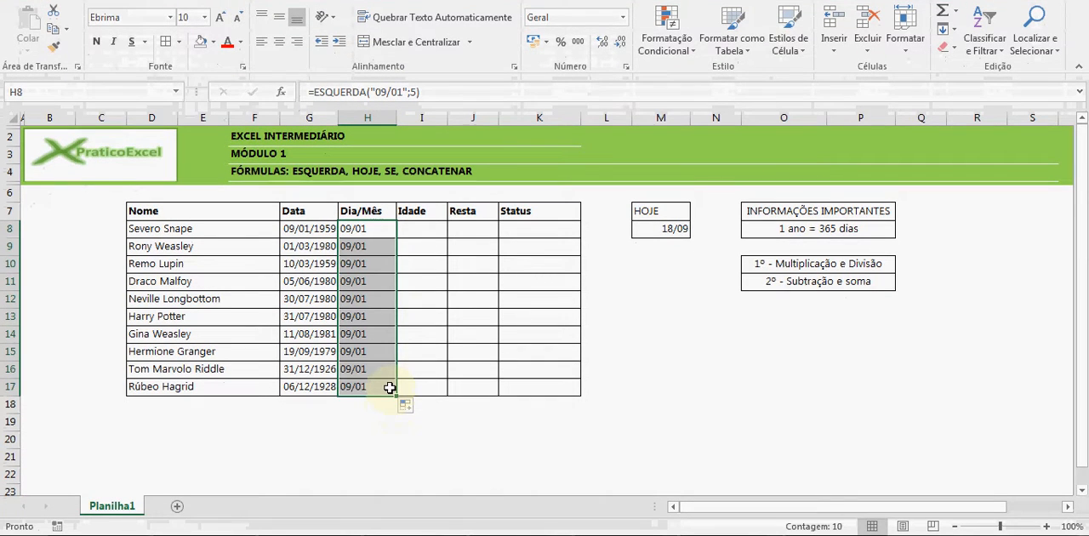
key(ctrl+z)
double_click(364, 229)
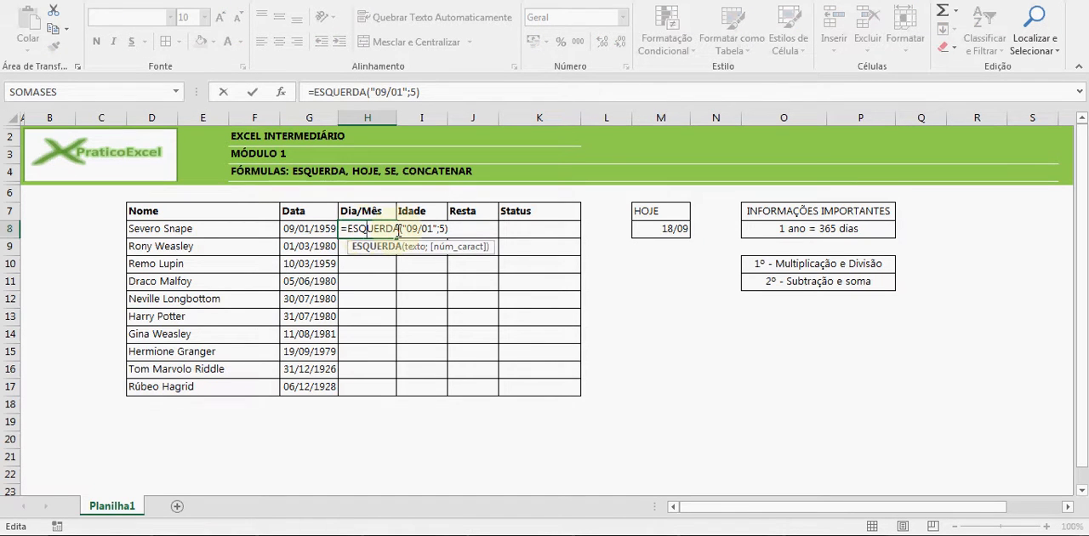
key(Escape)
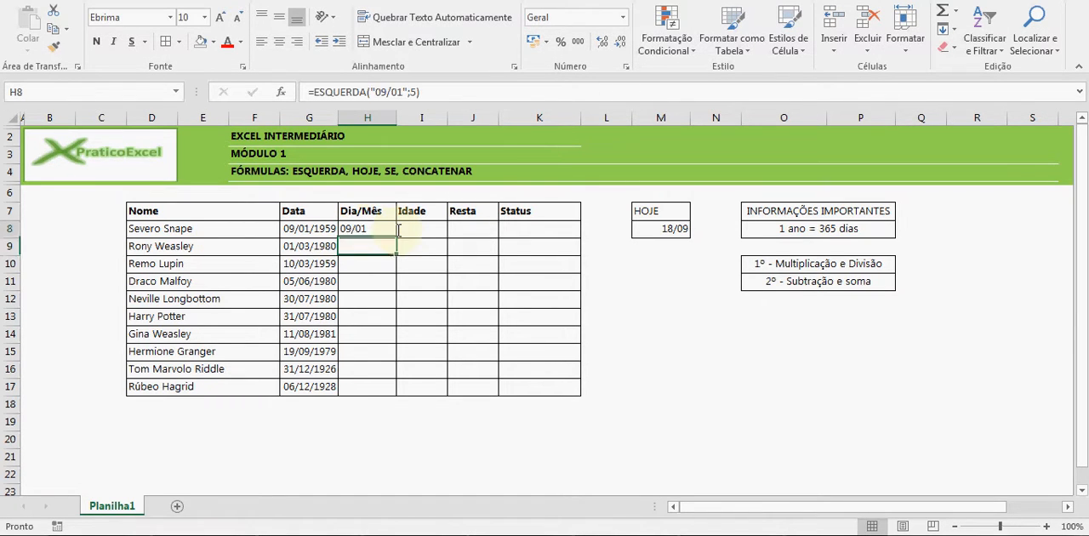
Clear H8 and start a new formula in it with the ESQUERDA function
key(Delete)
text(=esc)
key(Tab)
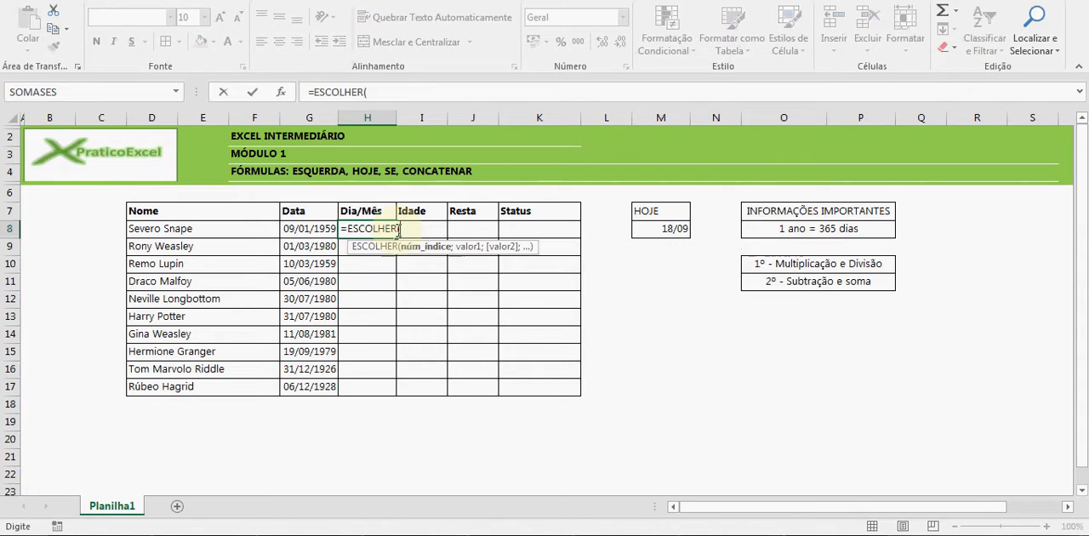
key(Return)
click(545, 293)
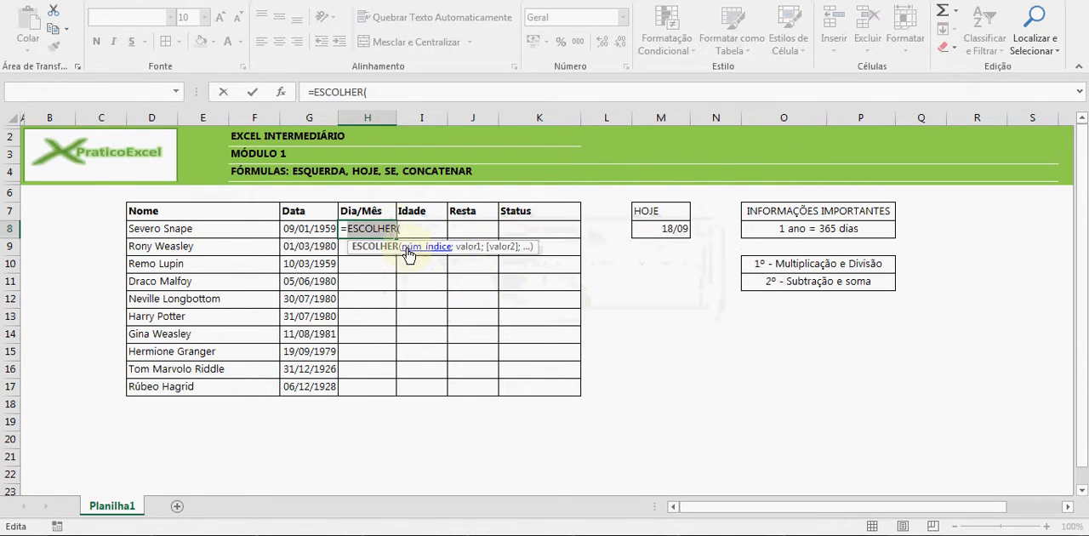
key(BackSpace)
text(esquerda)
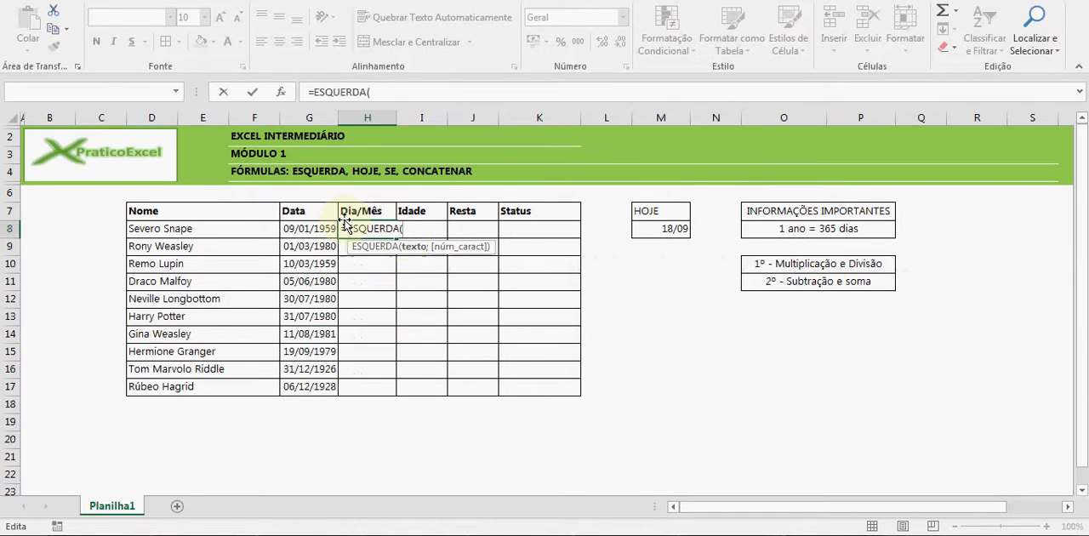
text(te)
Nest the TEXTO function inside ESQUERDA in H8, with the date in G8 as its value
key(Tab)
key(BackSpace)
key(BackSpace)
key(BackSpace)
key(BackSpace)
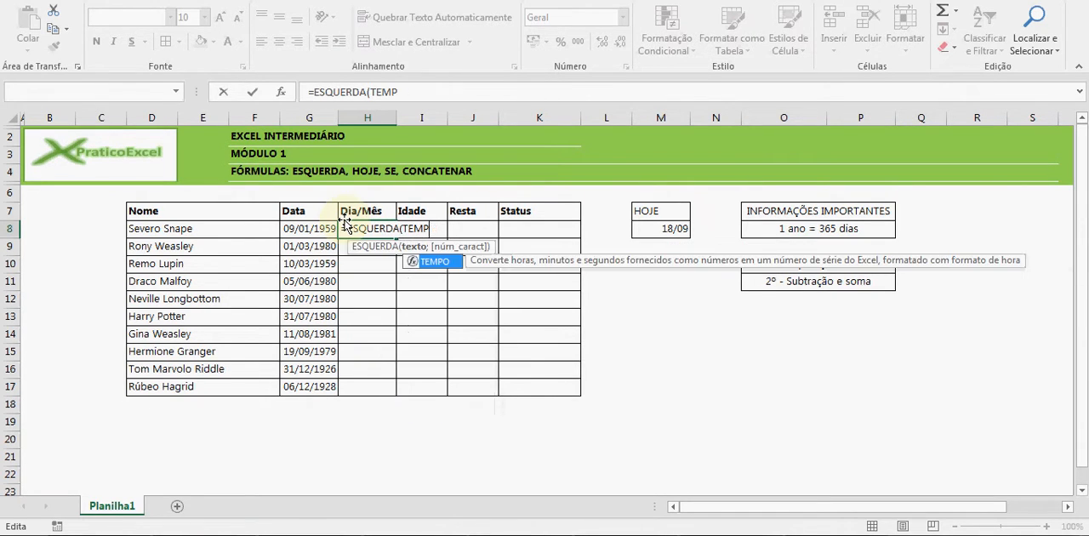
text(xt)
key(Tab)
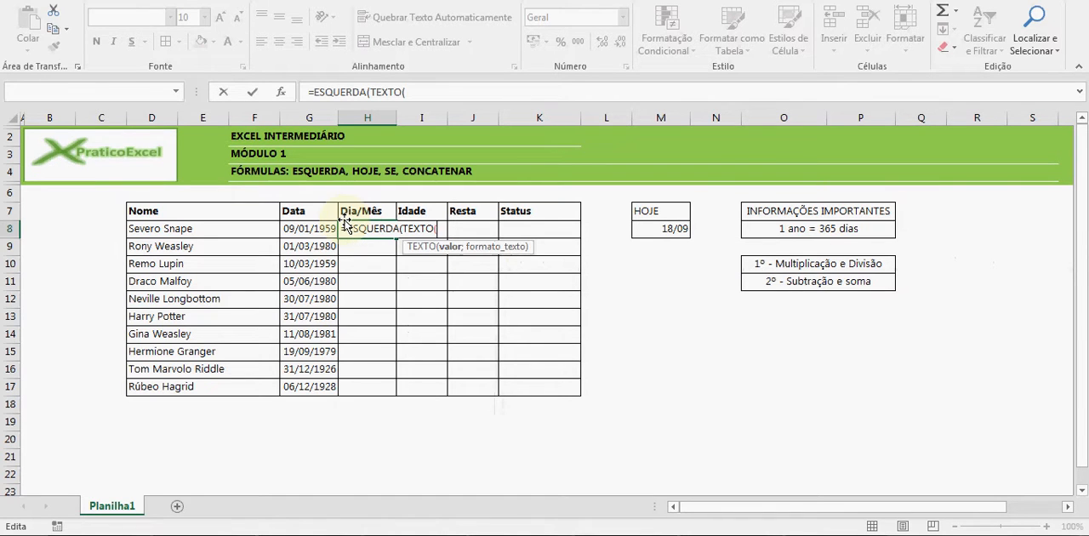
click(308, 227)
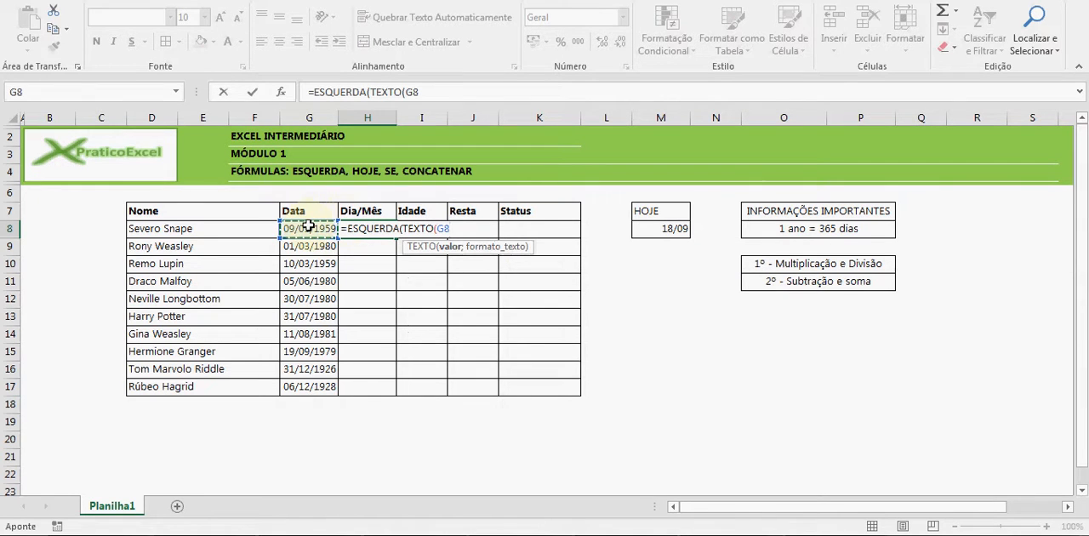
Complete H8's formula as =ESQUERDA(TEXTO(G8; "dd/mm"); 5)
text(; "dd)
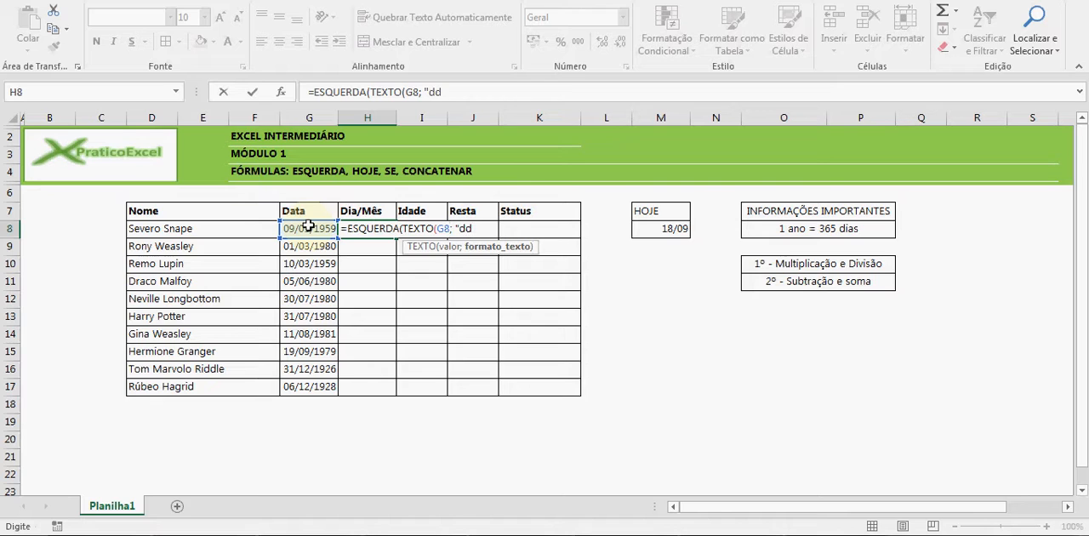
text(/mm"); 5)
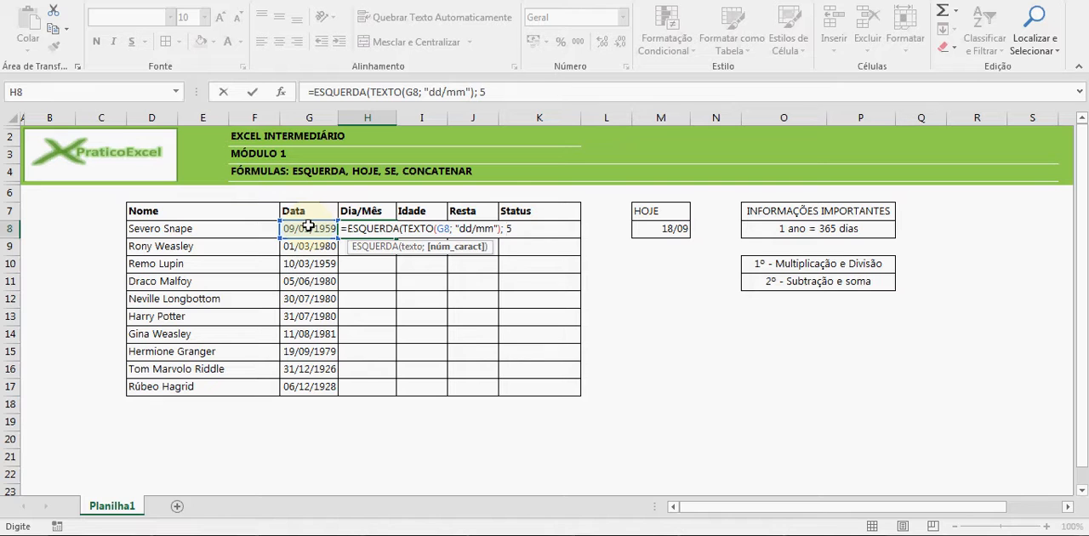
text())
key(Return)
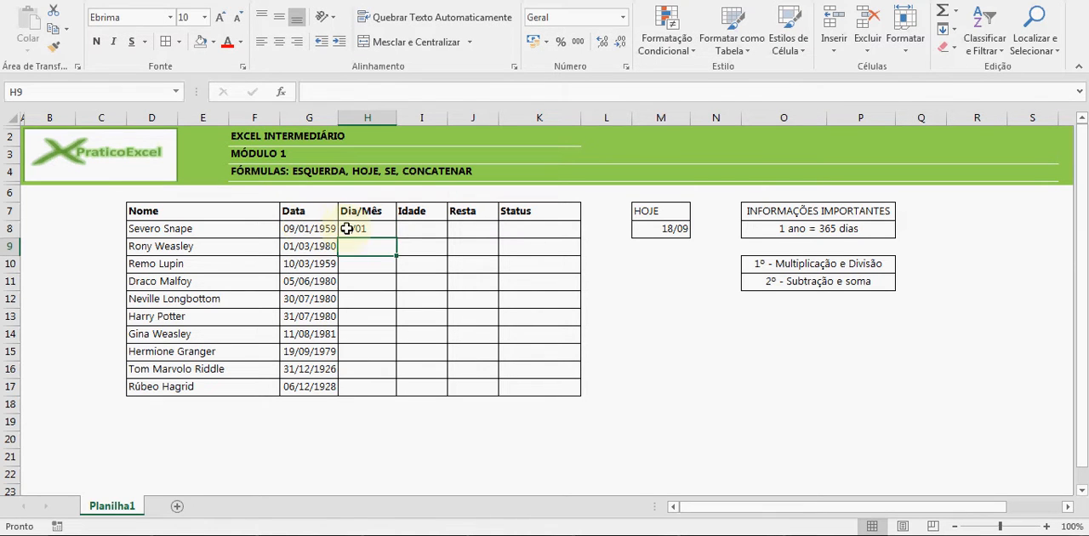
Fill the Dia/Mês formula from H8 down to H17
click(361, 228)
drag(396, 239, 382, 387)
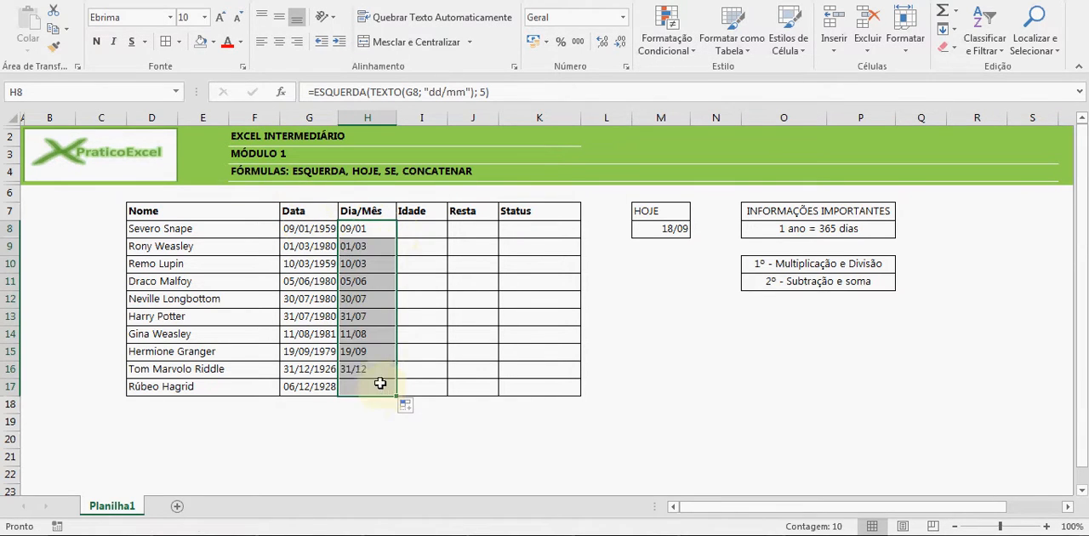
click(366, 230)
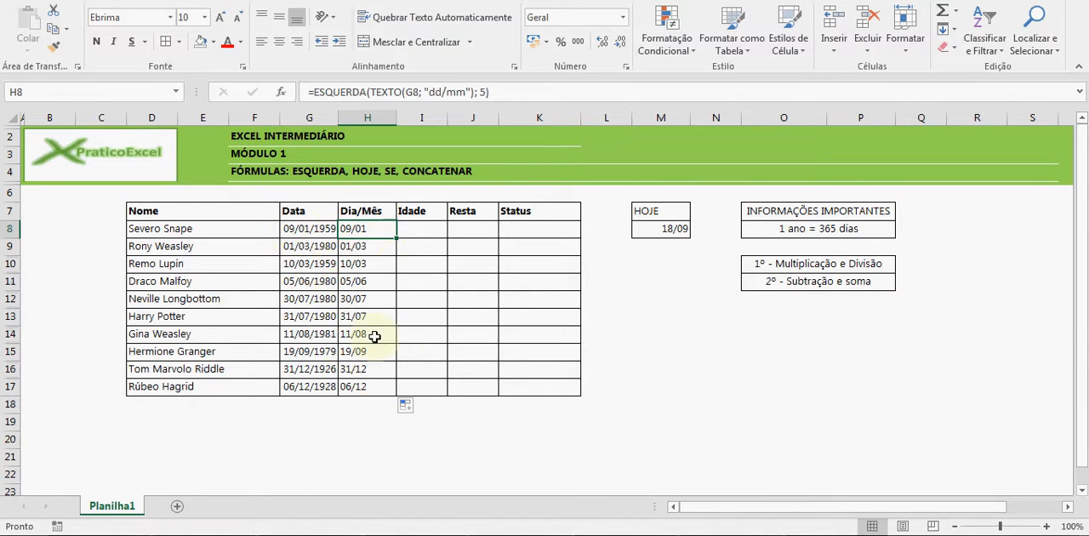
Enter =M8-G8 in I8, under Idade, to subtract the birth date from today's date
click(410, 230)
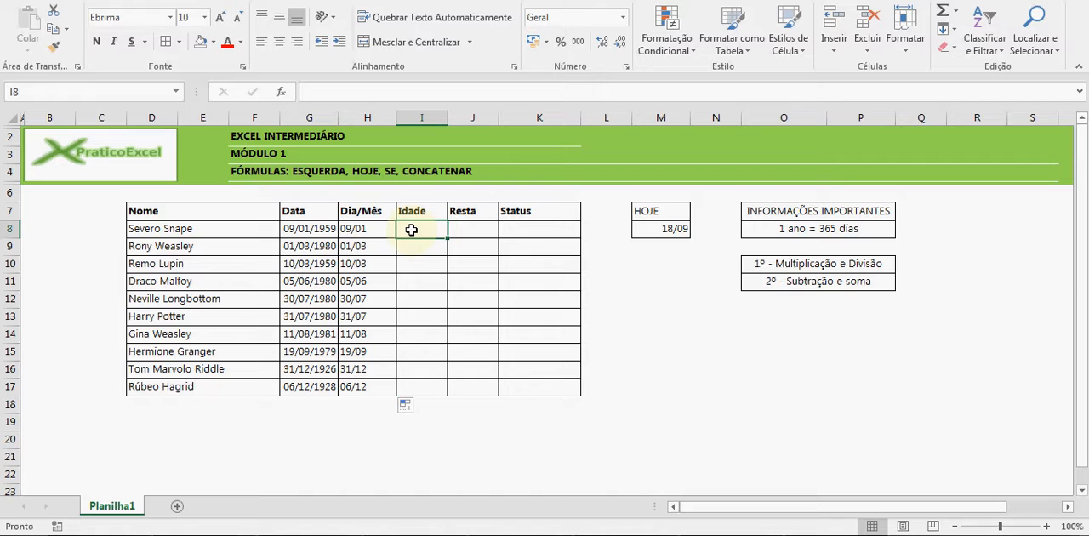
text(=)
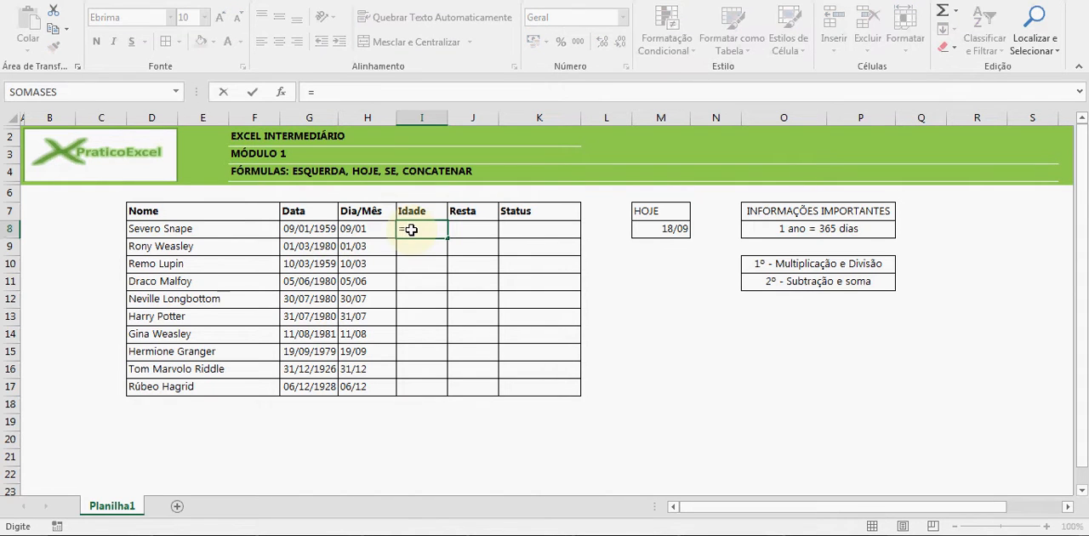
click(675, 227)
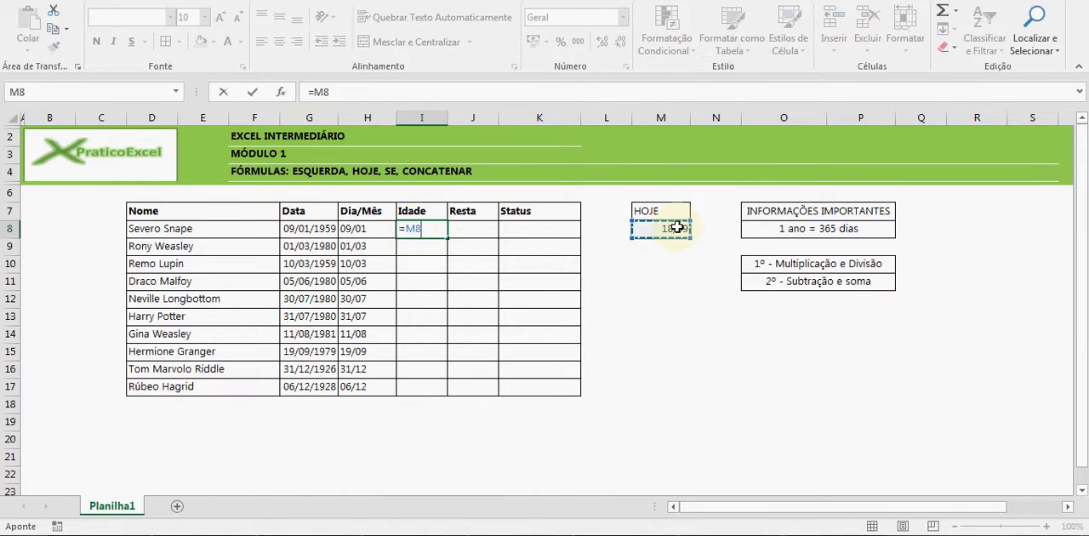
text(-)
click(329, 228)
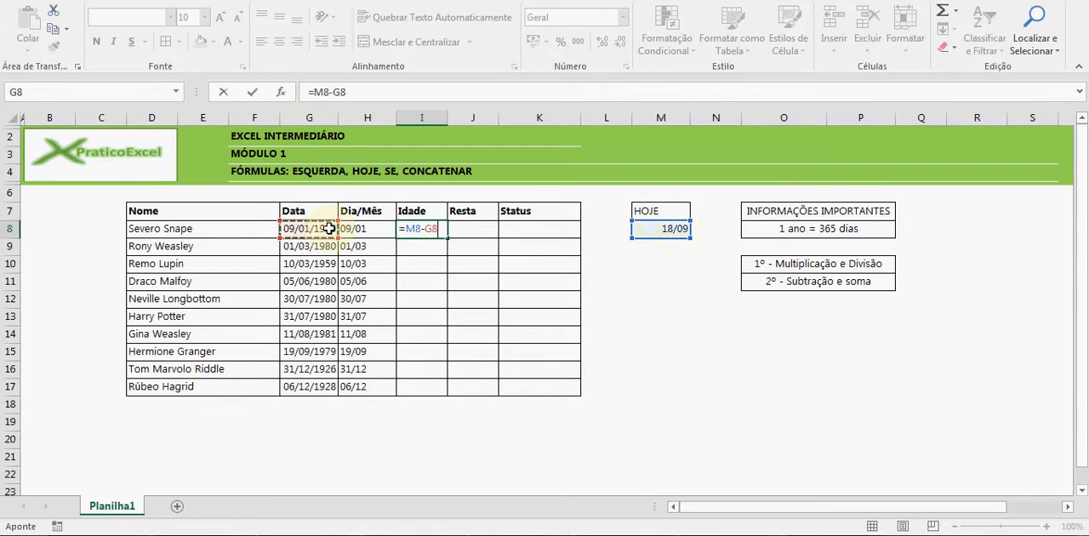
key(Return)
Compare the Idade result in I8 with today's date in M8 and the birth date in G8
click(425, 226)
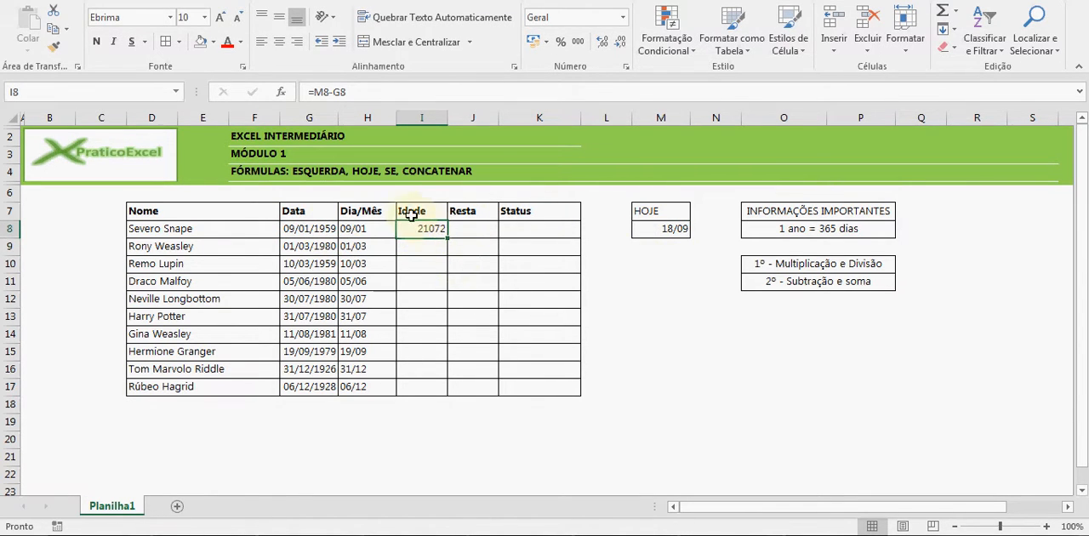
click(674, 230)
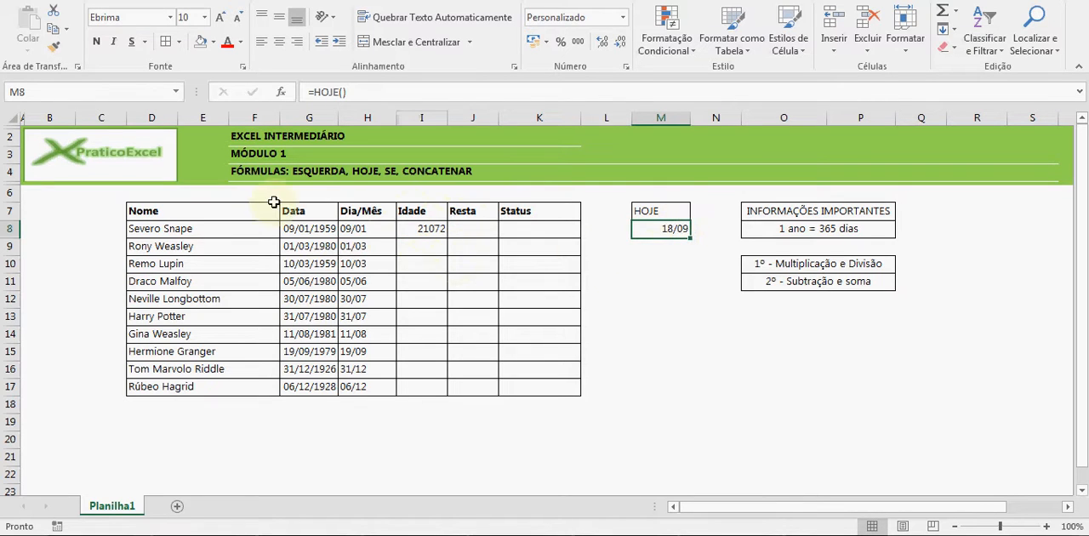
ctrl+click(294, 228)
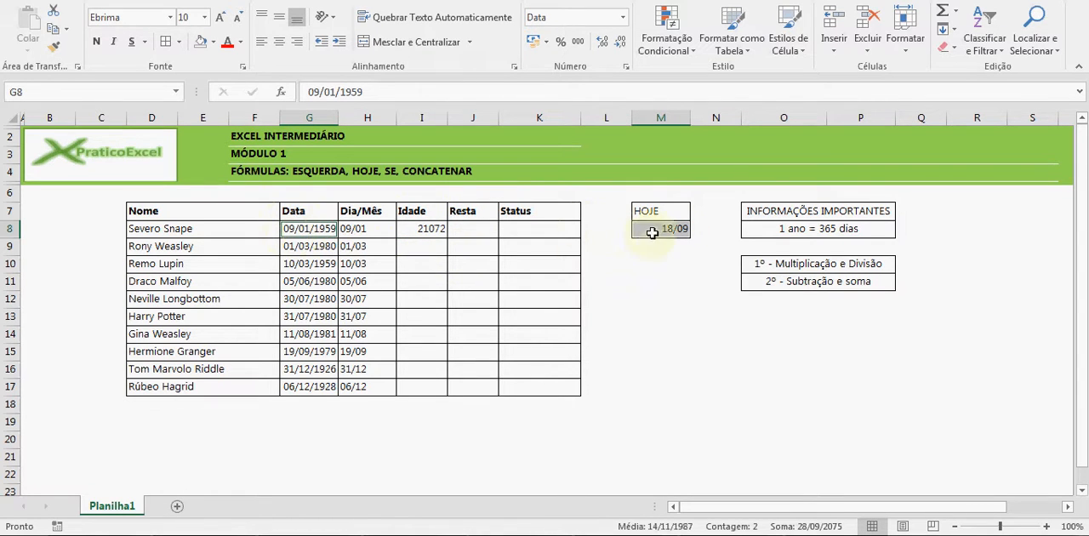
click(678, 228)
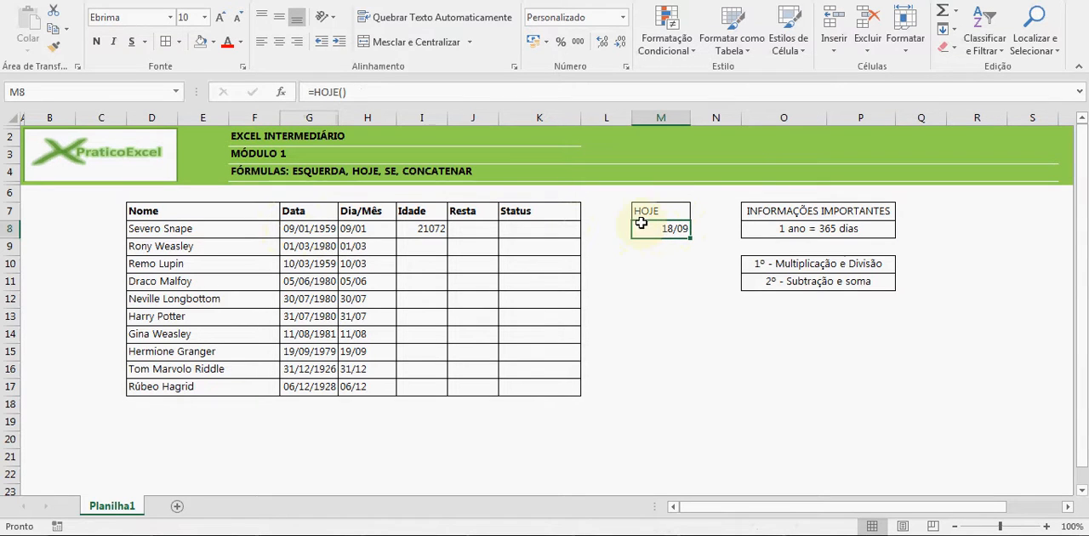
Re-enter =HOJE() in M8, under HOJE, as the source of today's date
ctrl+click(366, 228)
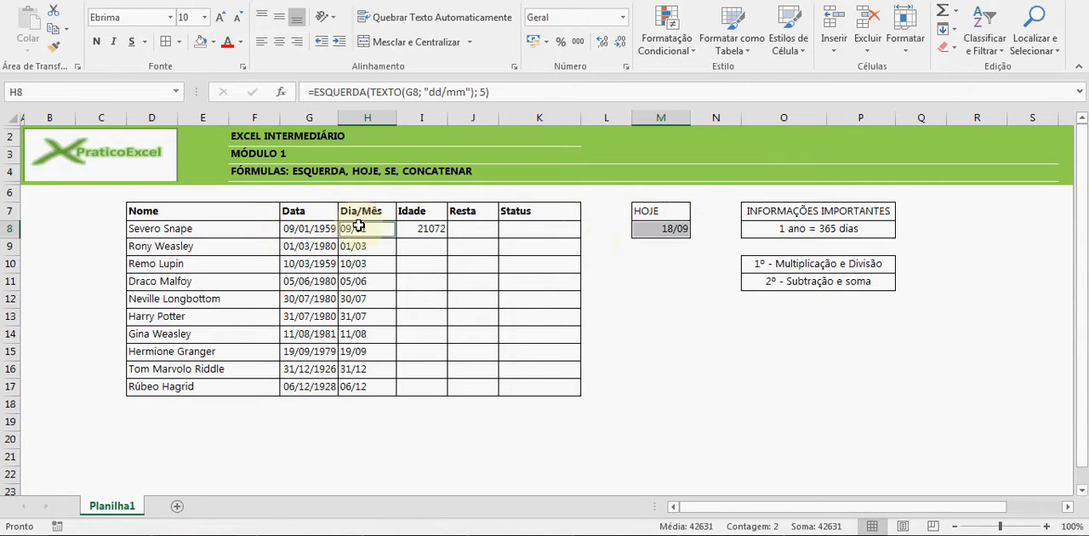
click(670, 230)
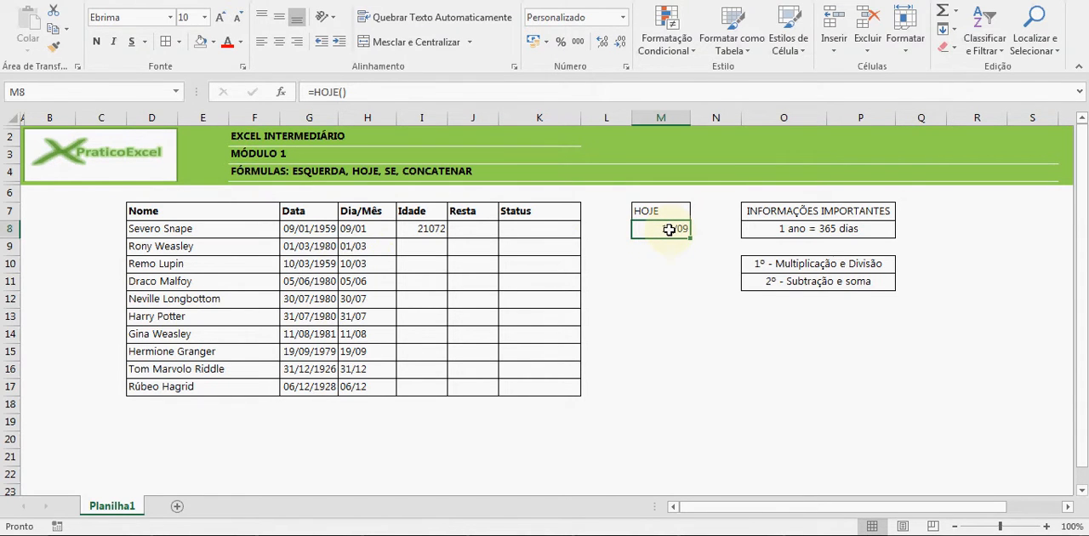
text(=hoj)
key(Tab)
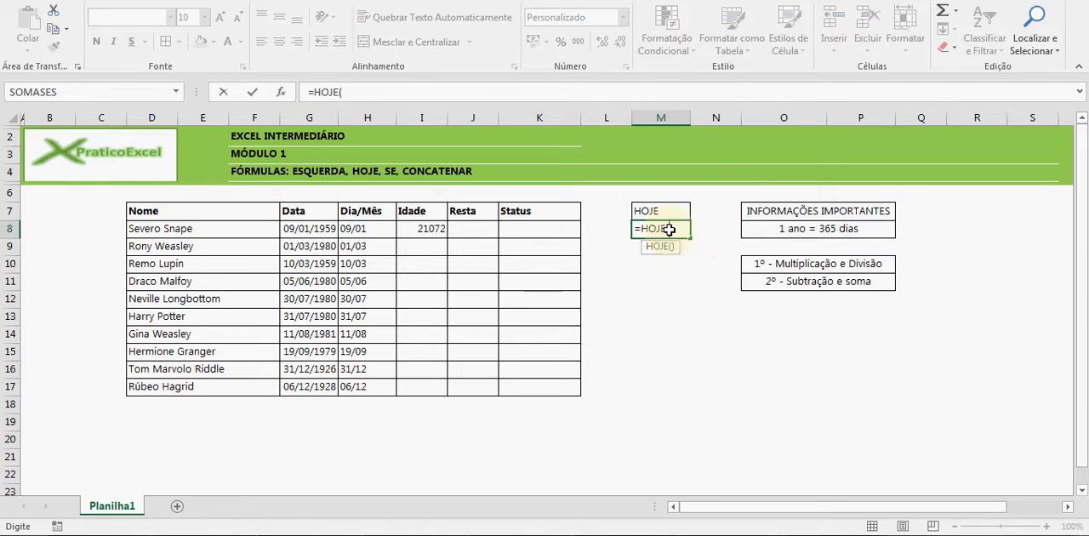
text())
key(Return)
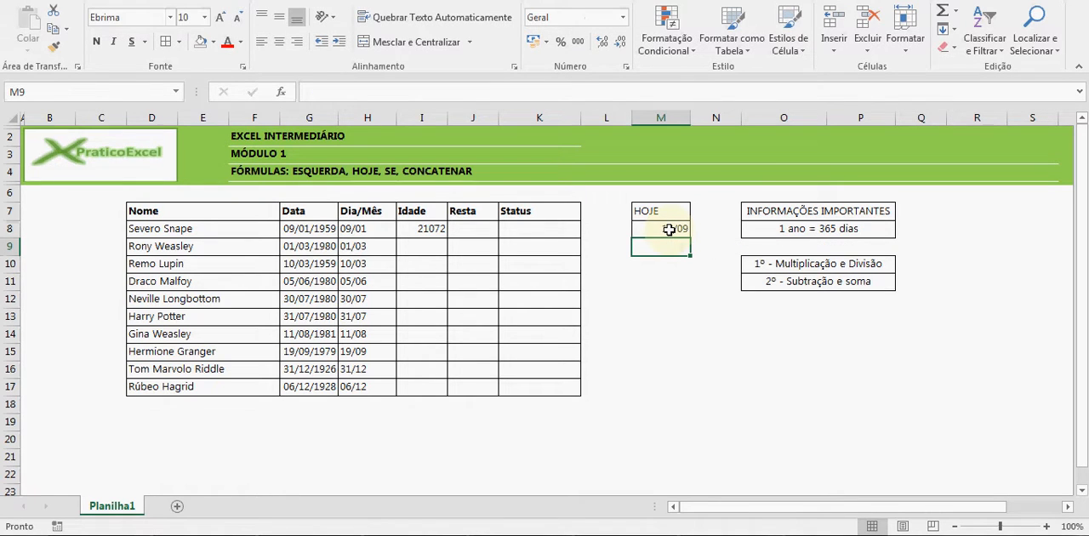
click(669, 229)
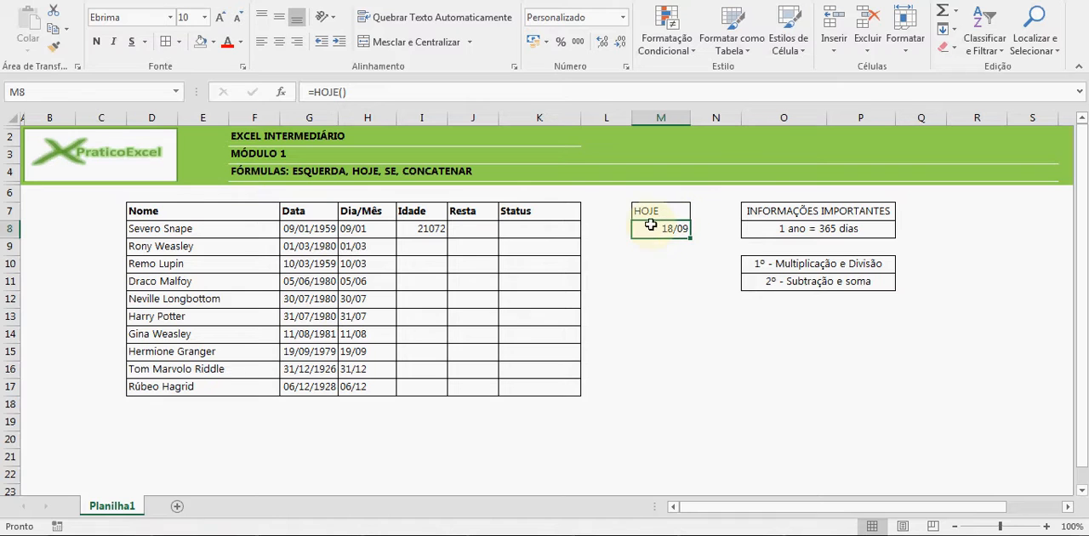
Rewrite the Idade formula in I8 as =(M8-G8)/365, using the 1 ano = 365 dias note to convert days into years
click(317, 224)
click(432, 228)
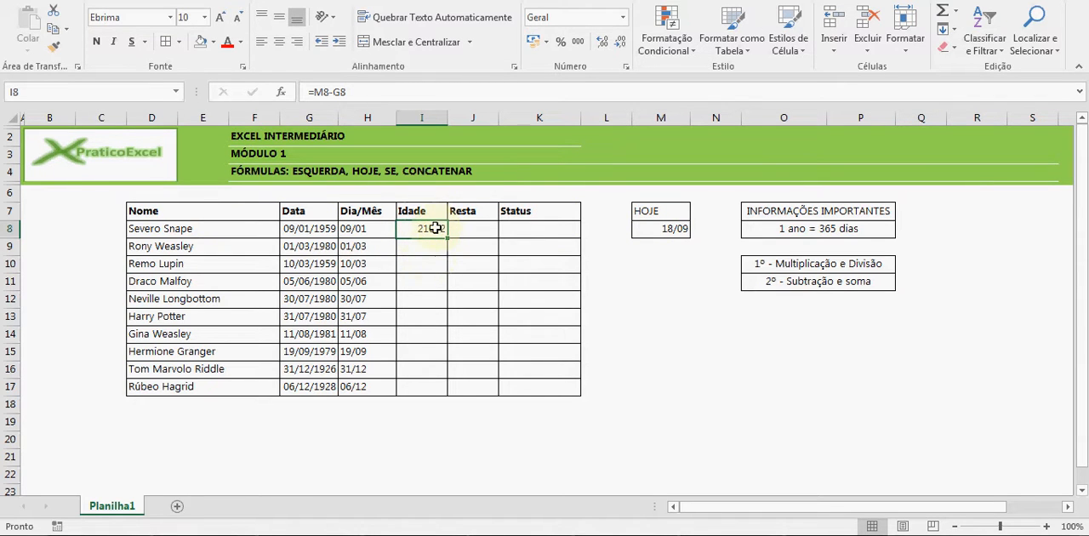
click(799, 231)
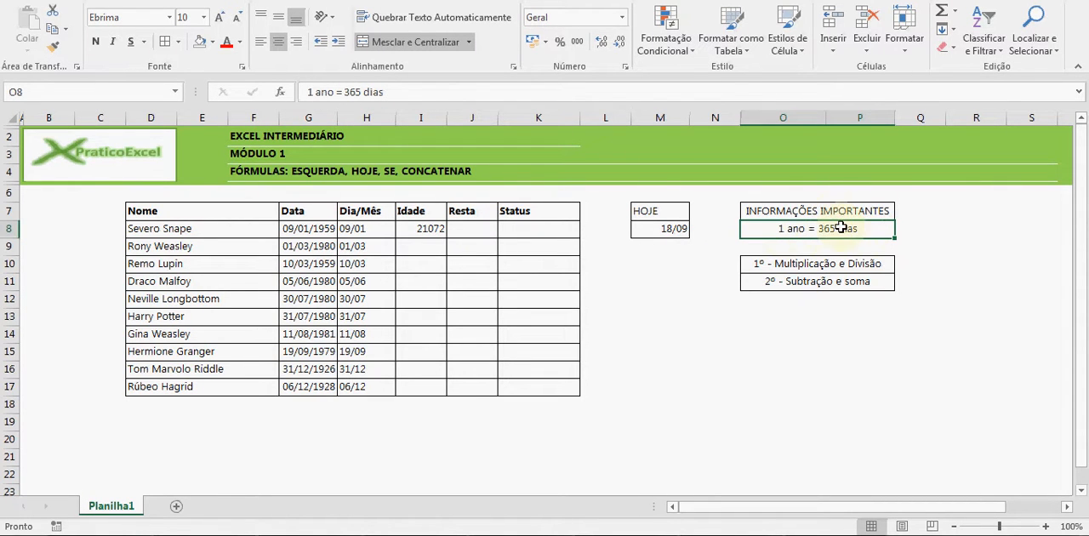
click(430, 231)
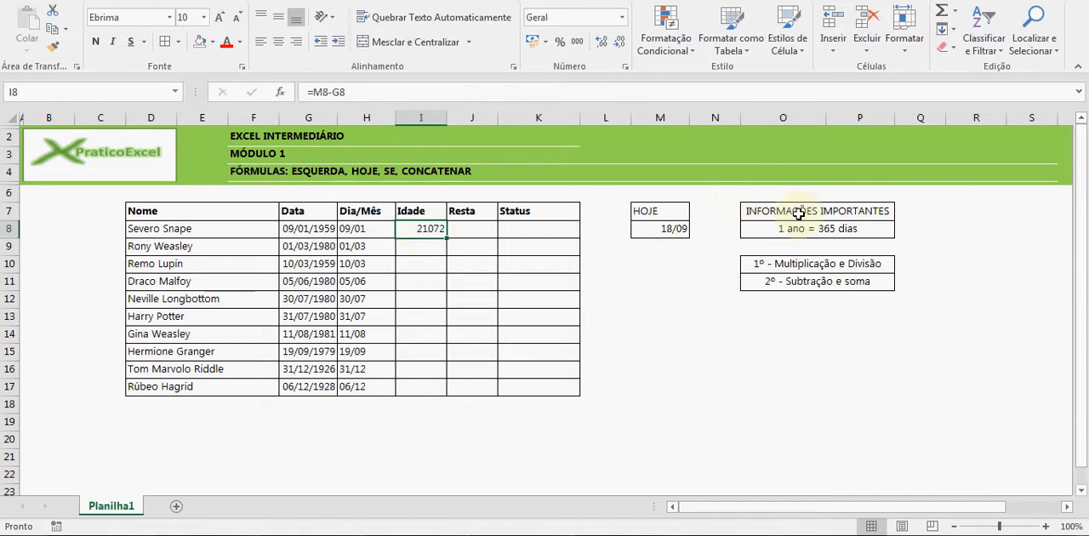
click(830, 228)
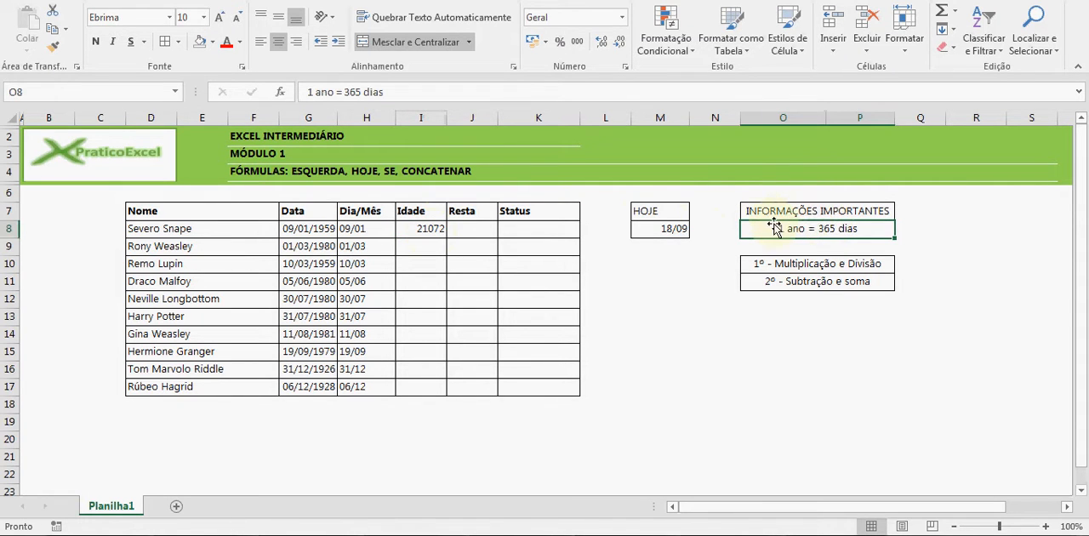
click(430, 228)
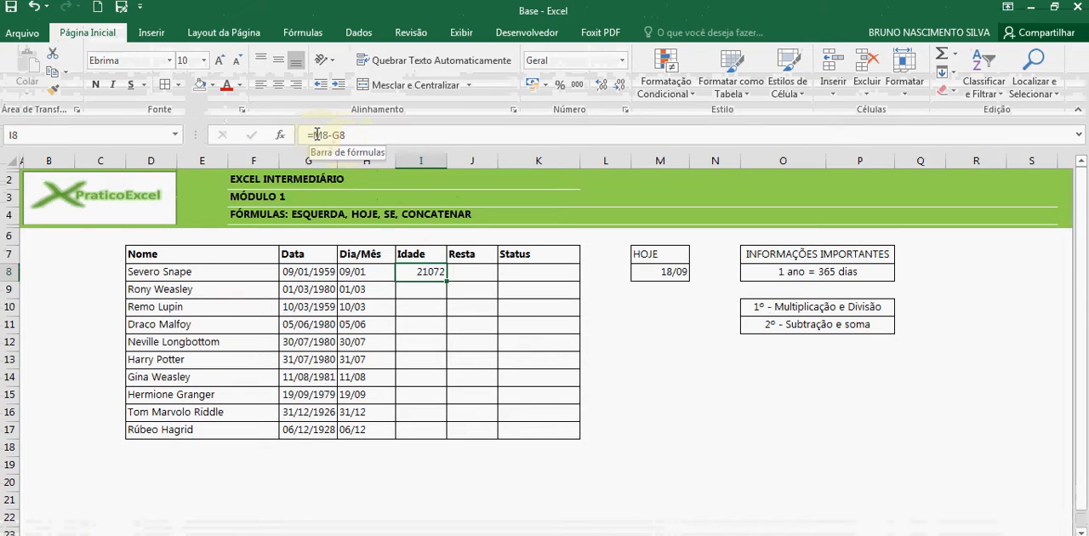
click(316, 135)
text((M8-G8)
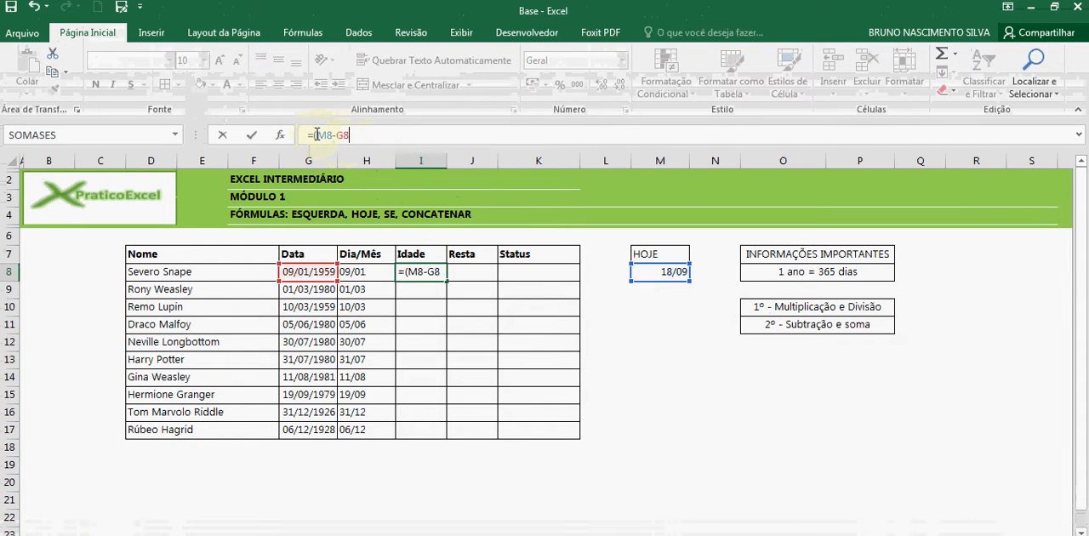
text())
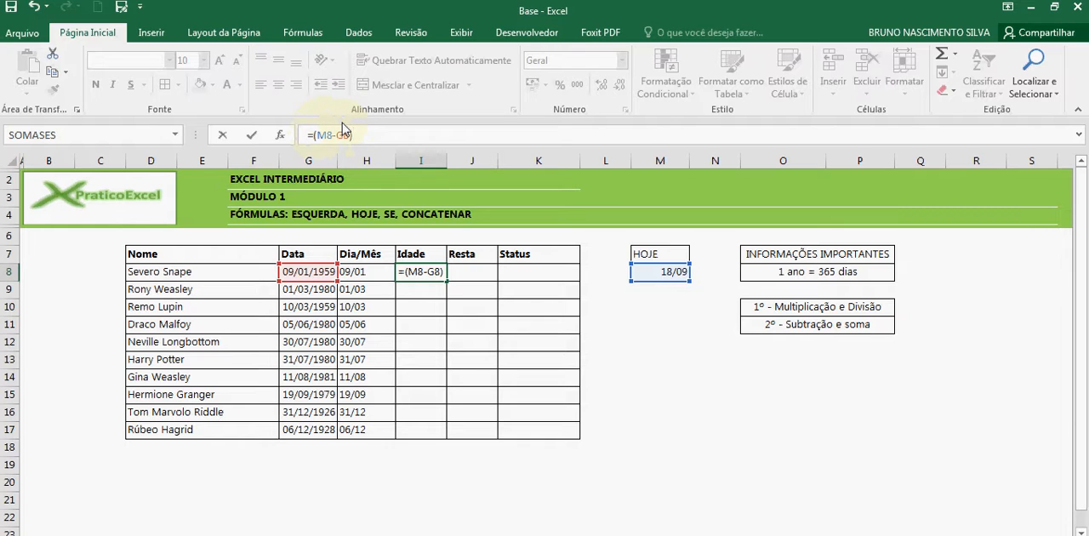
text(/365)
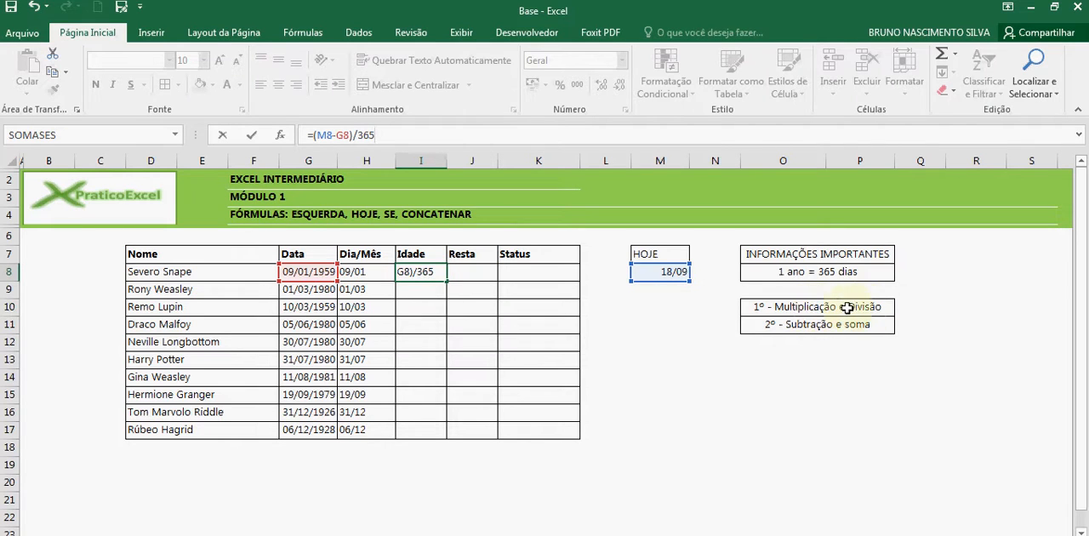
Remove the parentheses around M8-G8 in I8's formula
click(352, 136)
key(BackSpace)
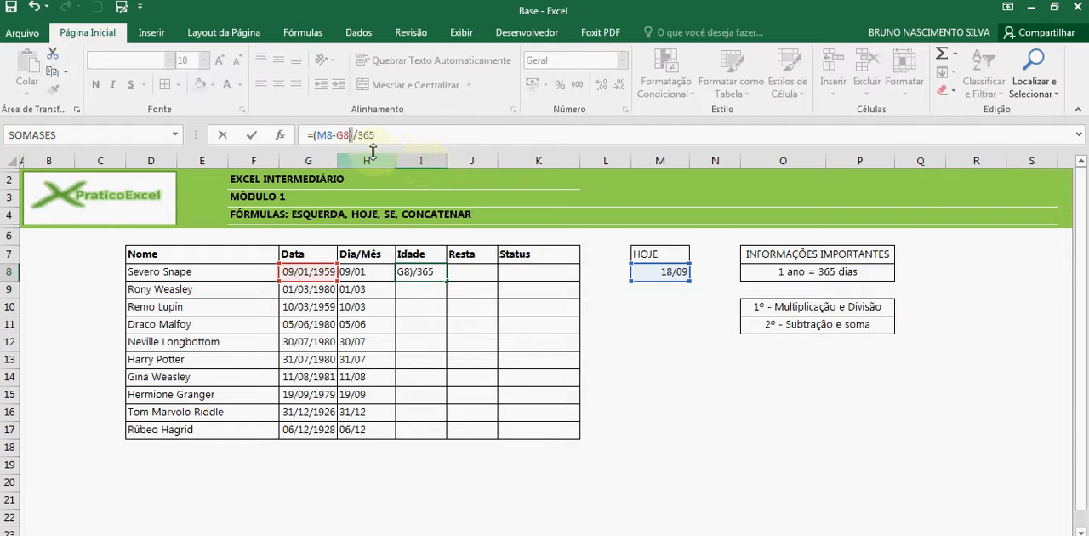
click(320, 136)
key(BackSpace)
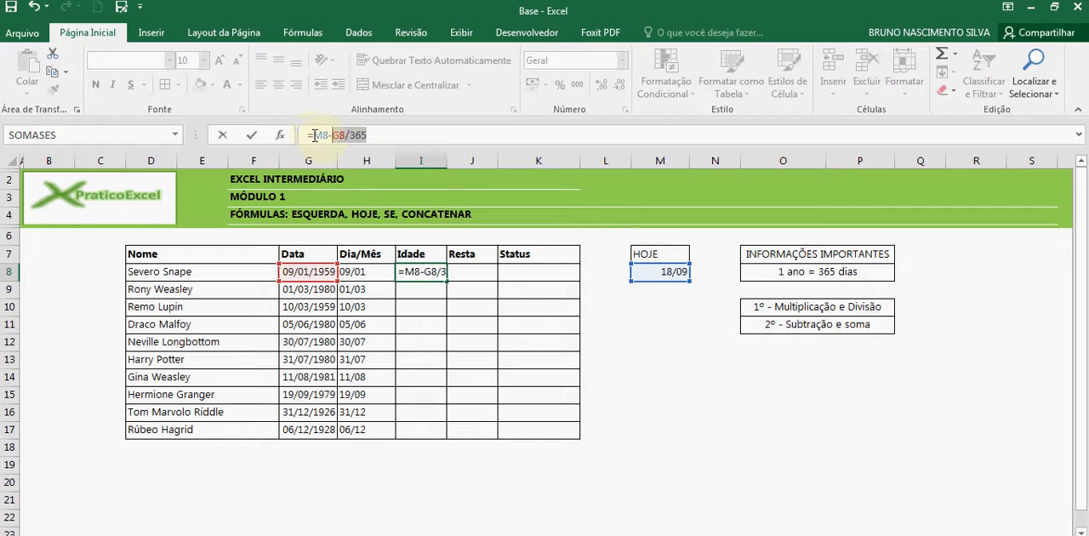
Put M8-G8 back in parentheses and commit I8's formula as =(M8-G8)/365
click(315, 136)
text(()
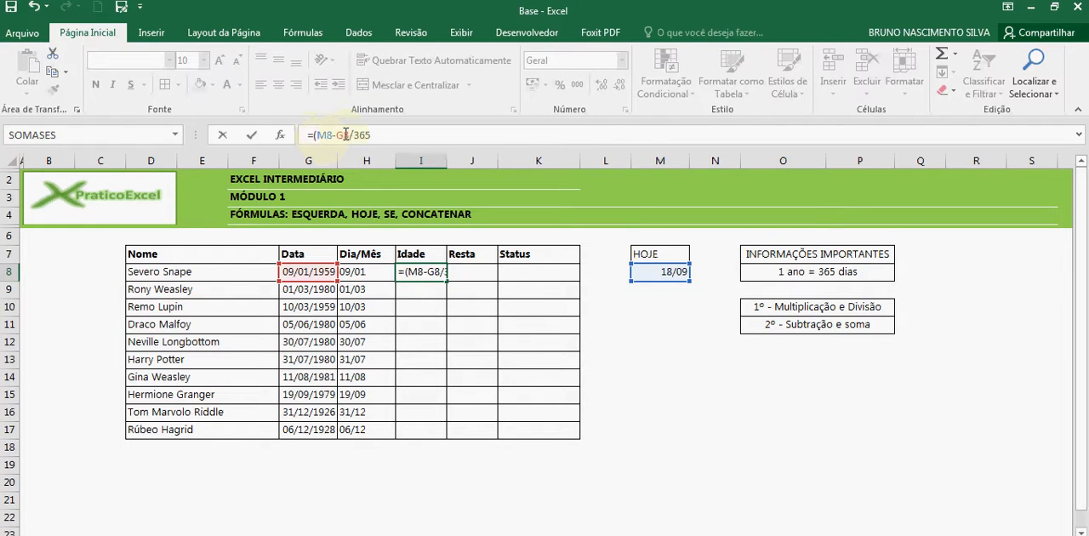
text())
key(Return)
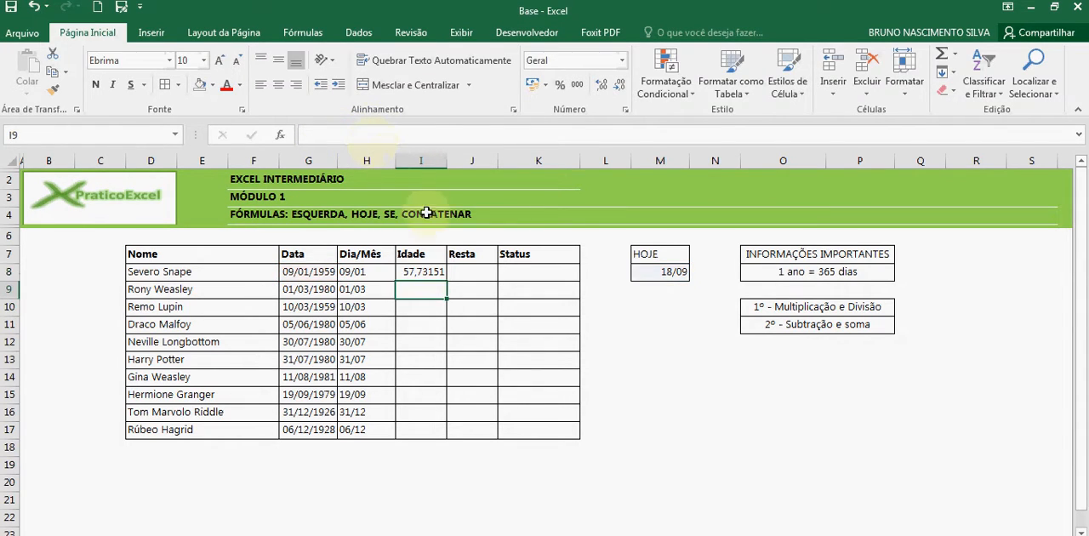
Reduce I8 to zero decimal places and fill its Idade formula down to I17
click(437, 275)
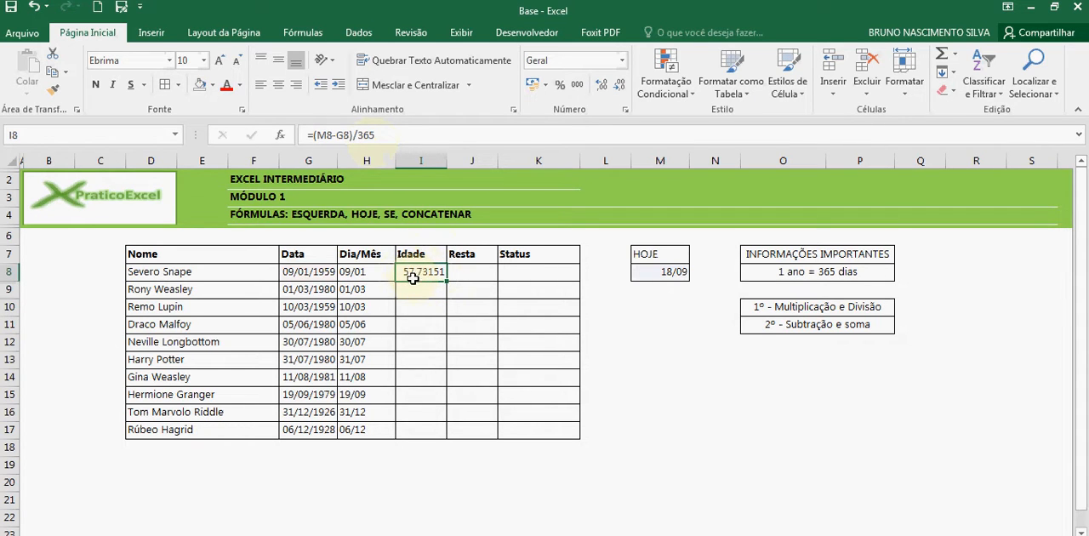
click(619, 86)
click(619, 86)
click(619, 86)
click(618, 86)
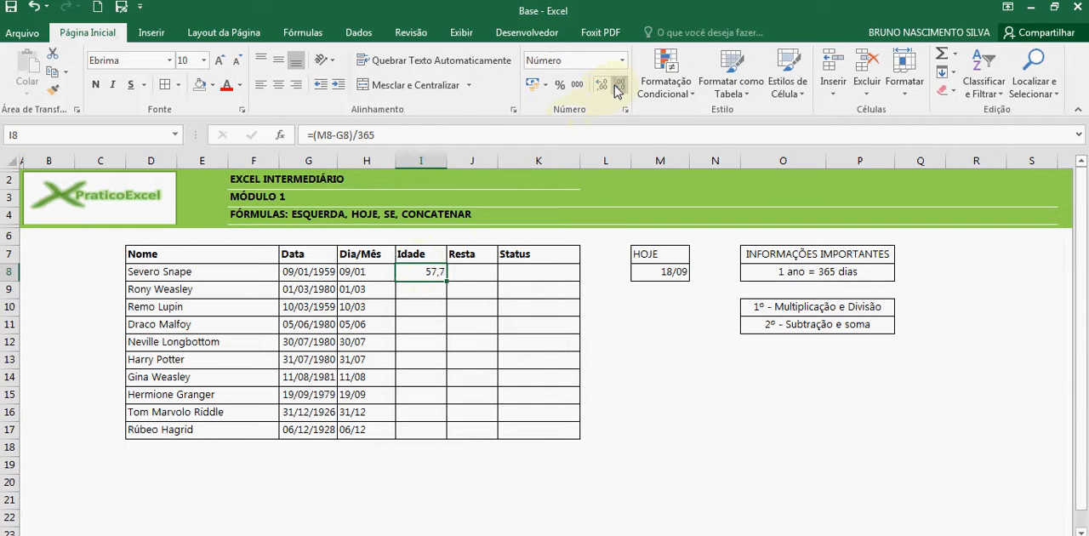
click(618, 86)
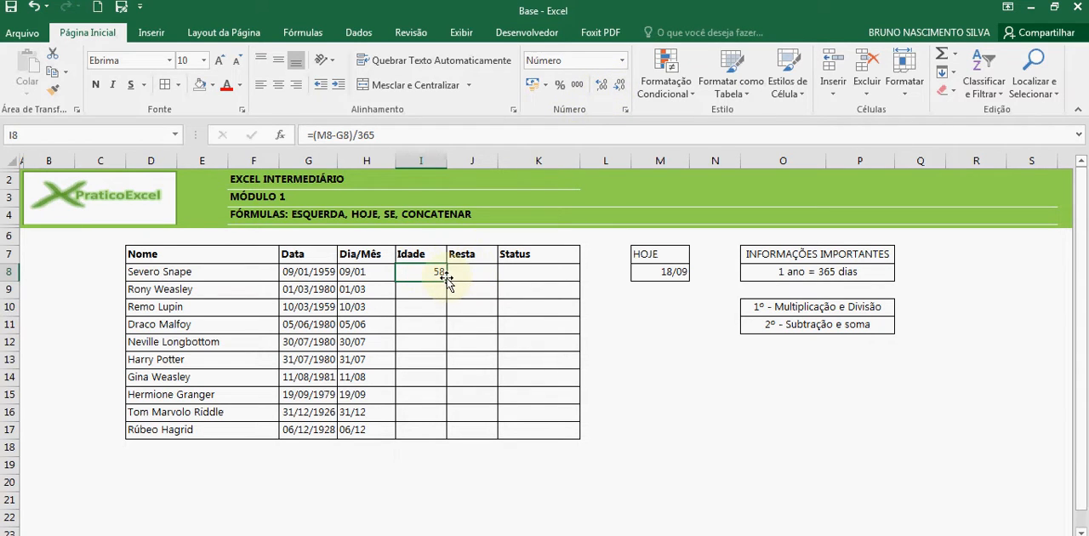
drag(447, 280, 431, 432)
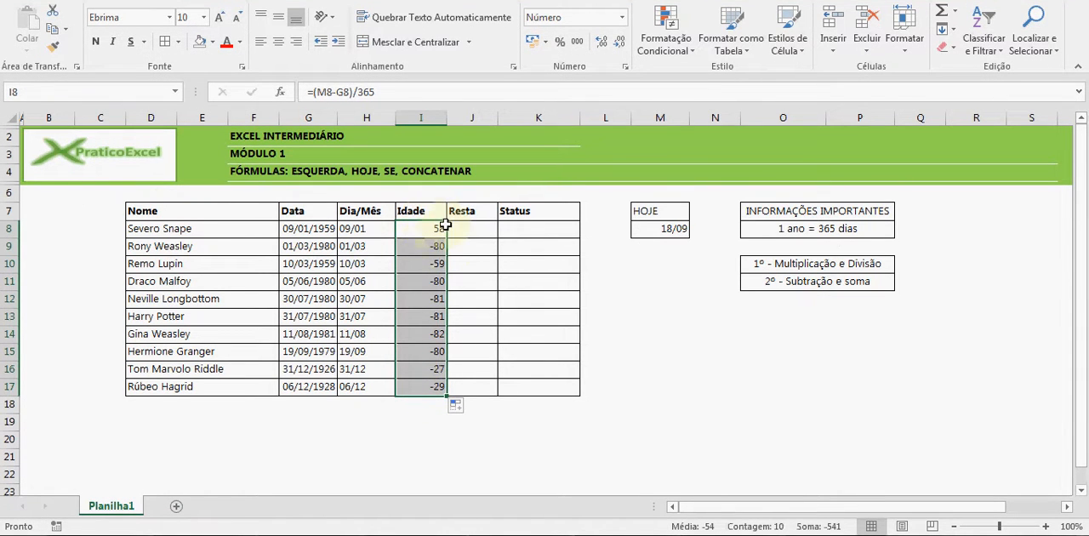
Make the M8 reference in I8 absolute so the formula is =($M$8-G8)/365
click(418, 232)
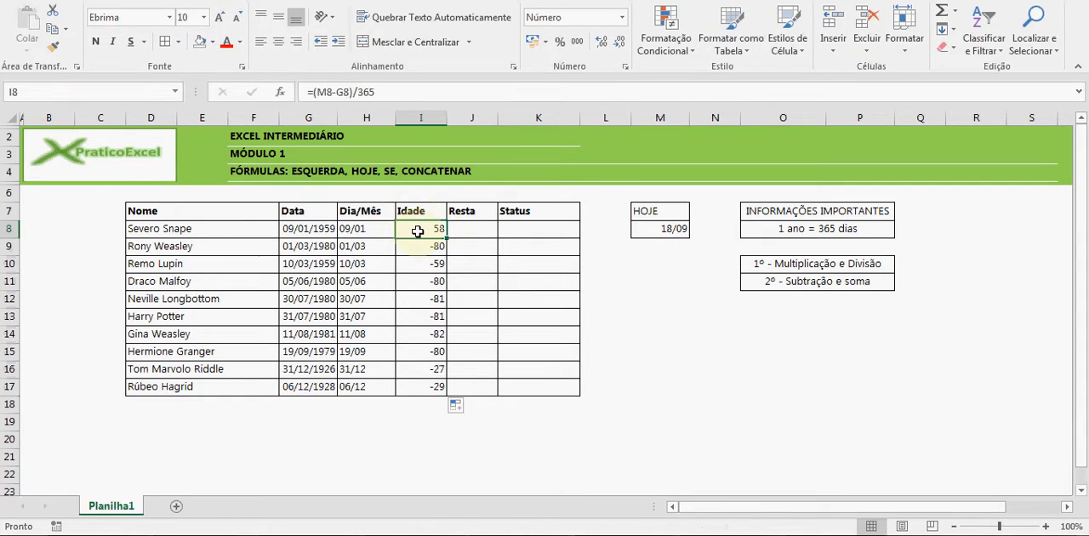
double_click(417, 232)
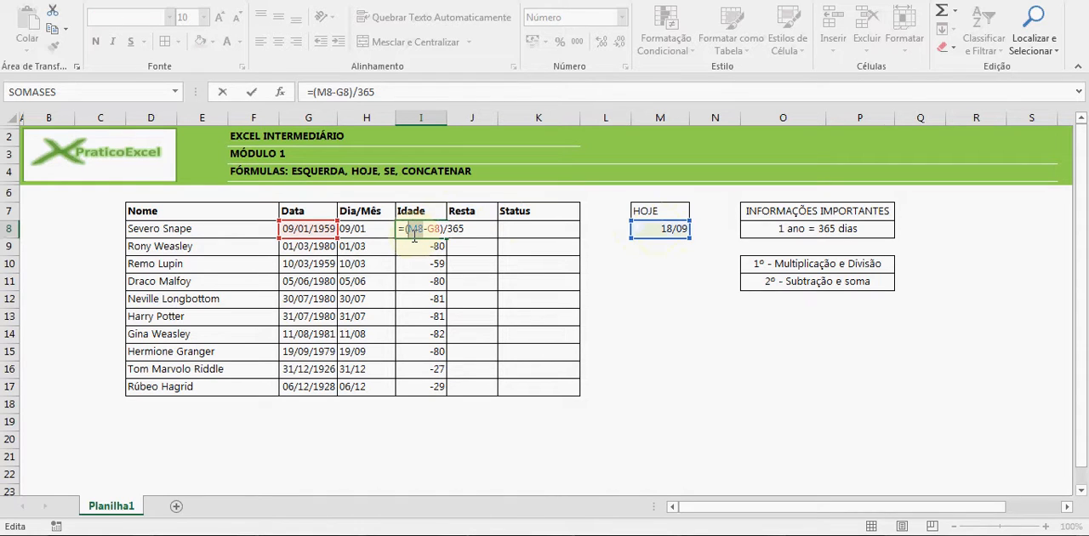
key(F4)
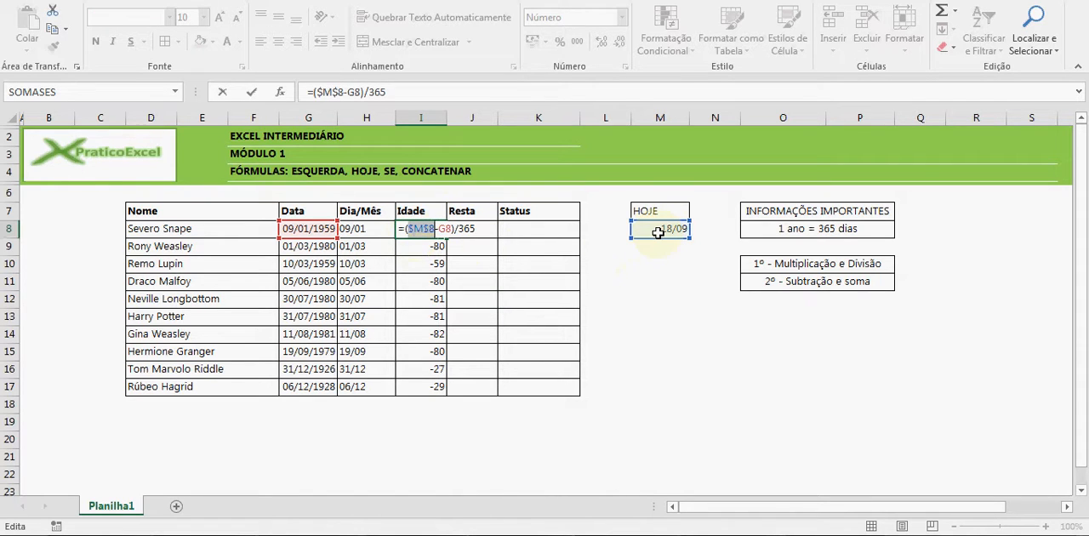
key(Return)
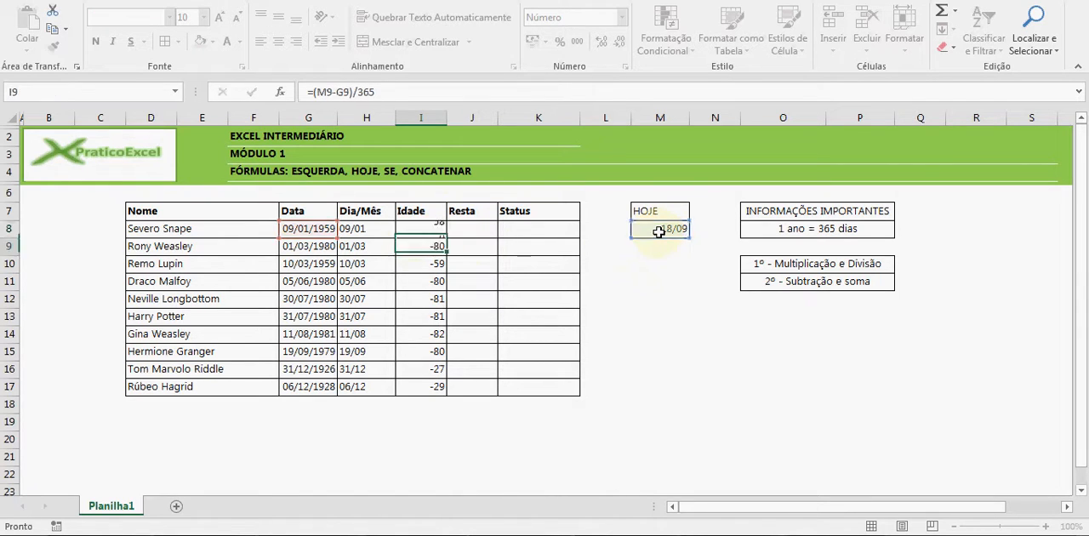
Compare the date references in I9 and I8, and fill I8's formula with the fixed $M$8 reference down to I17
double_click(422, 245)
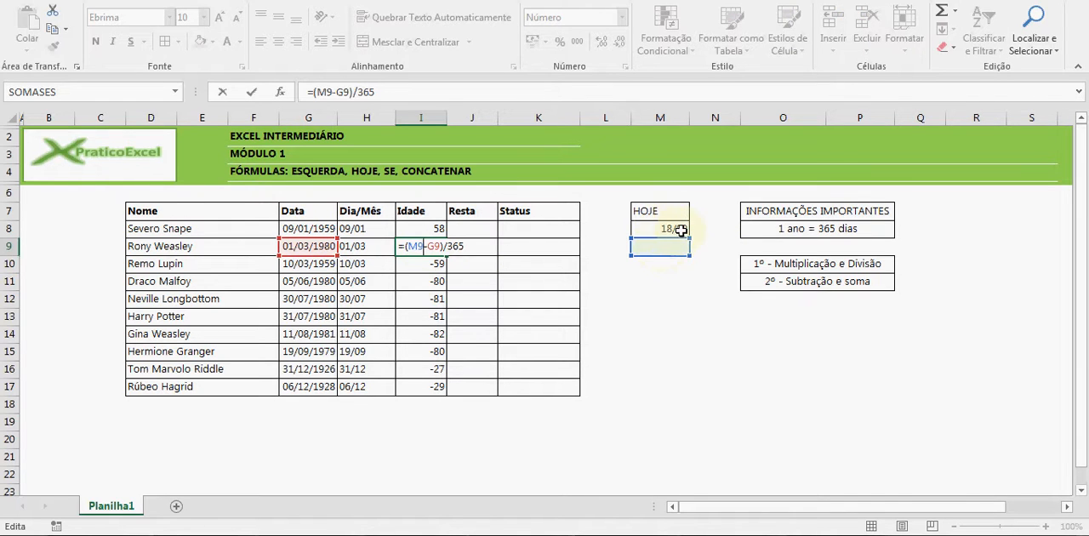
click(439, 230)
double_click(439, 230)
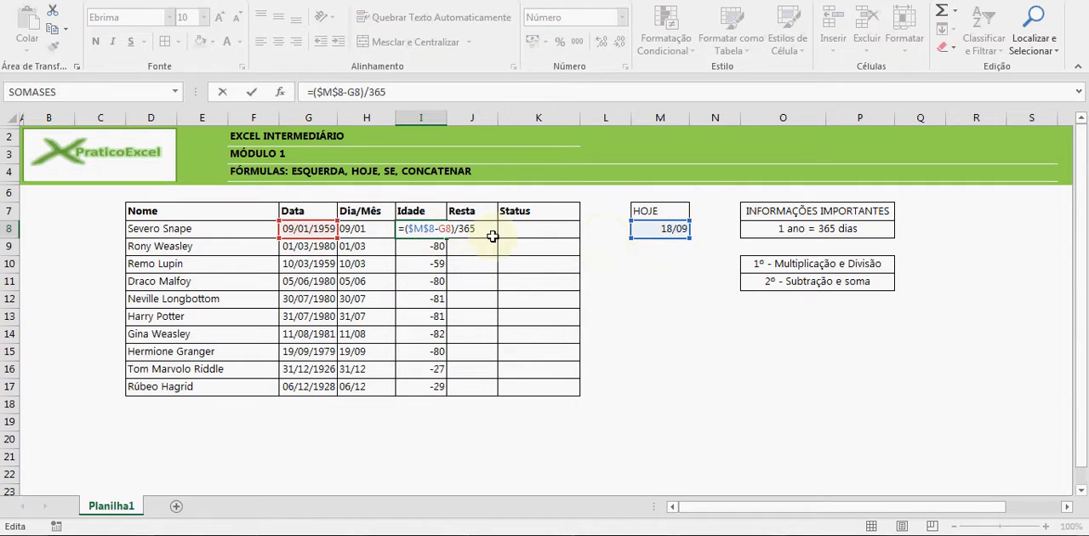
drag(434, 230, 406, 230)
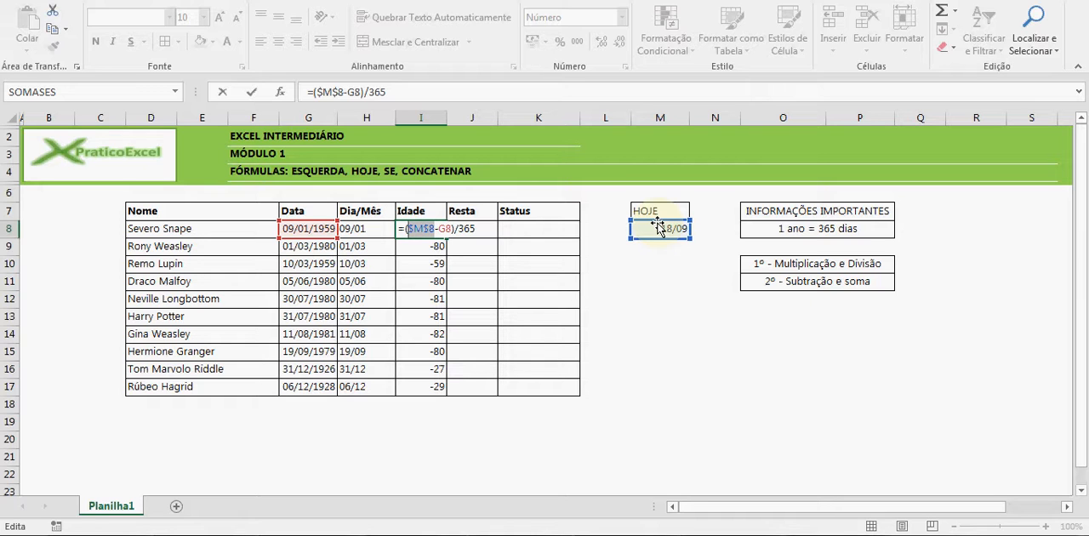
key(Return)
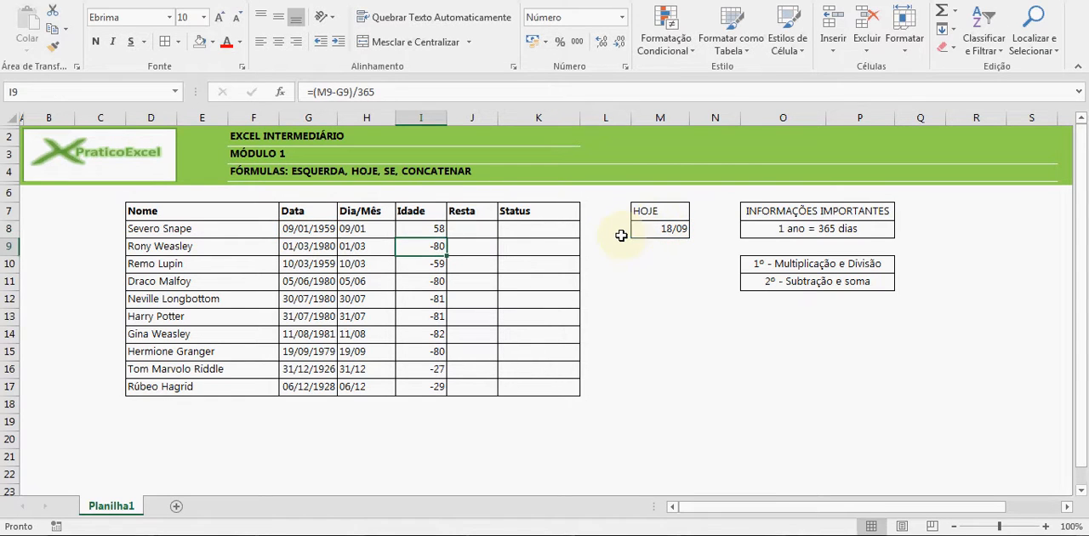
click(442, 229)
drag(445, 237, 436, 388)
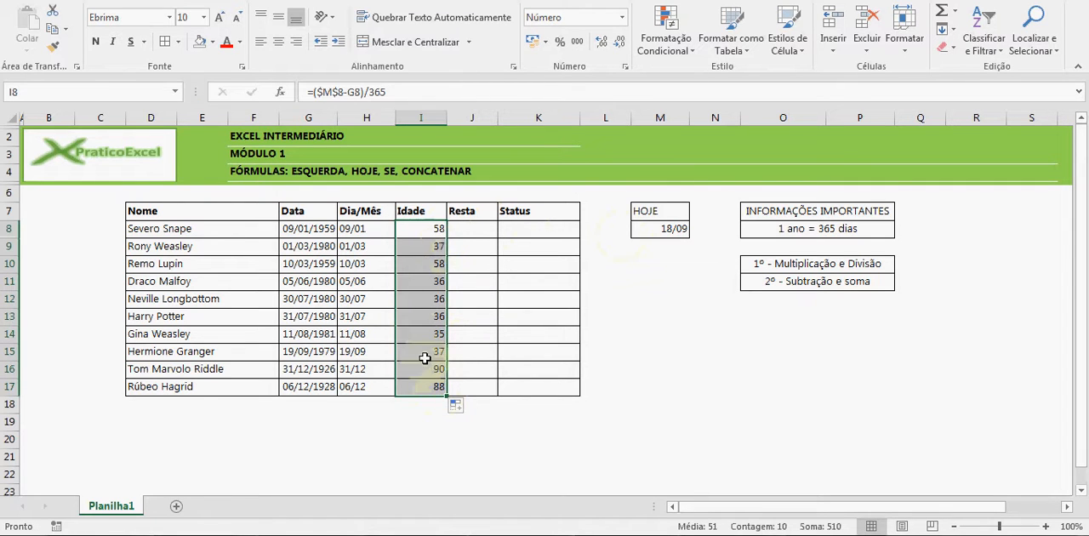
Check the $M$8 reference in I11's formula and review the ages down the Idade column, including row 13
double_click(429, 280)
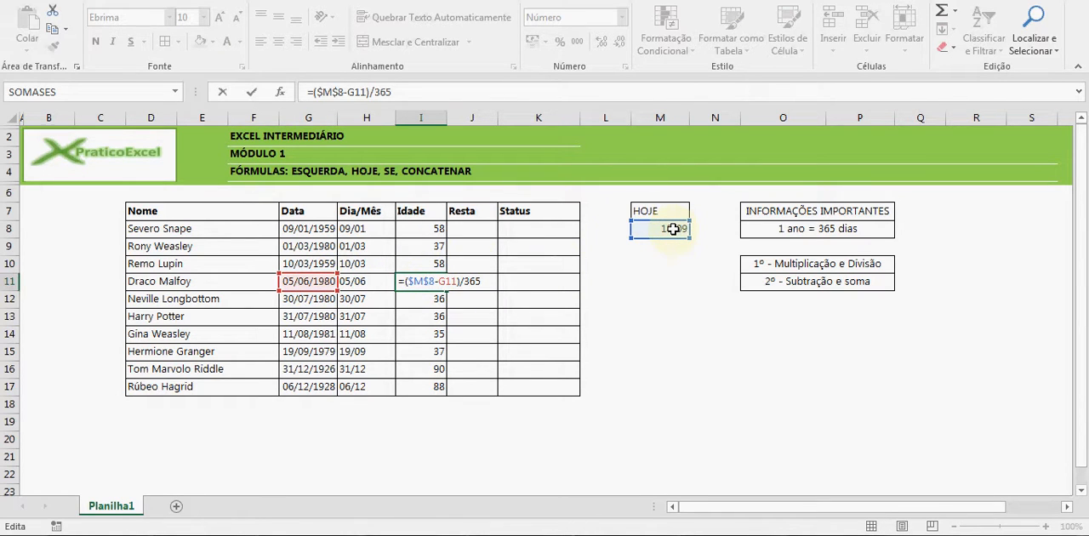
key(Return)
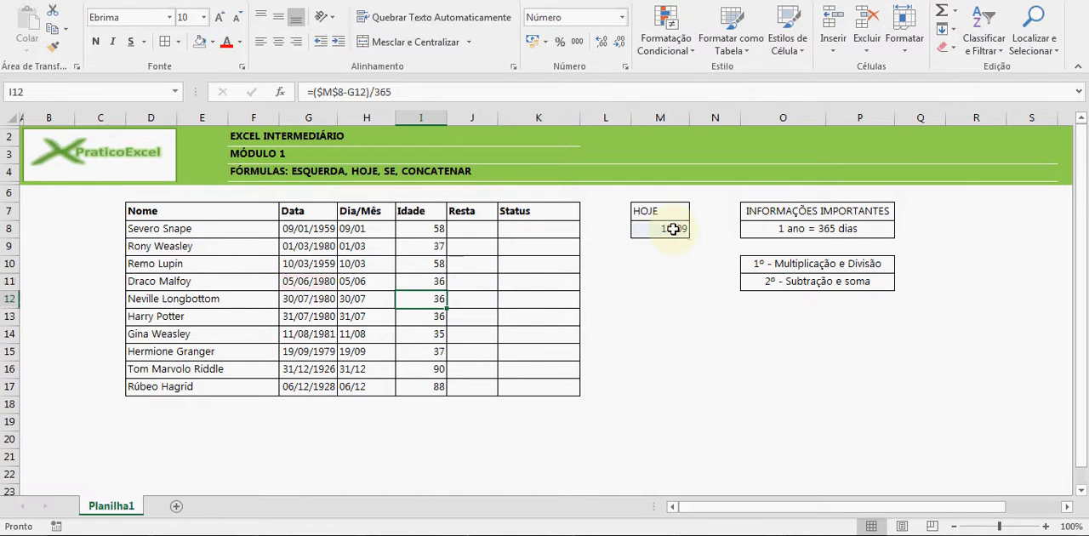
drag(438, 226, 430, 375)
click(425, 248)
click(425, 283)
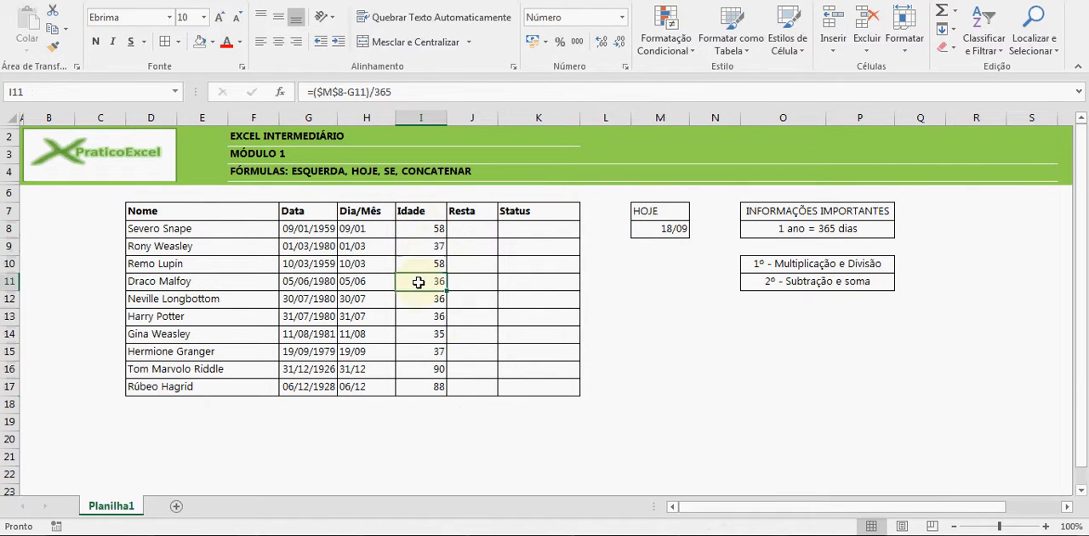
click(433, 366)
click(242, 316)
drag(242, 316, 418, 309)
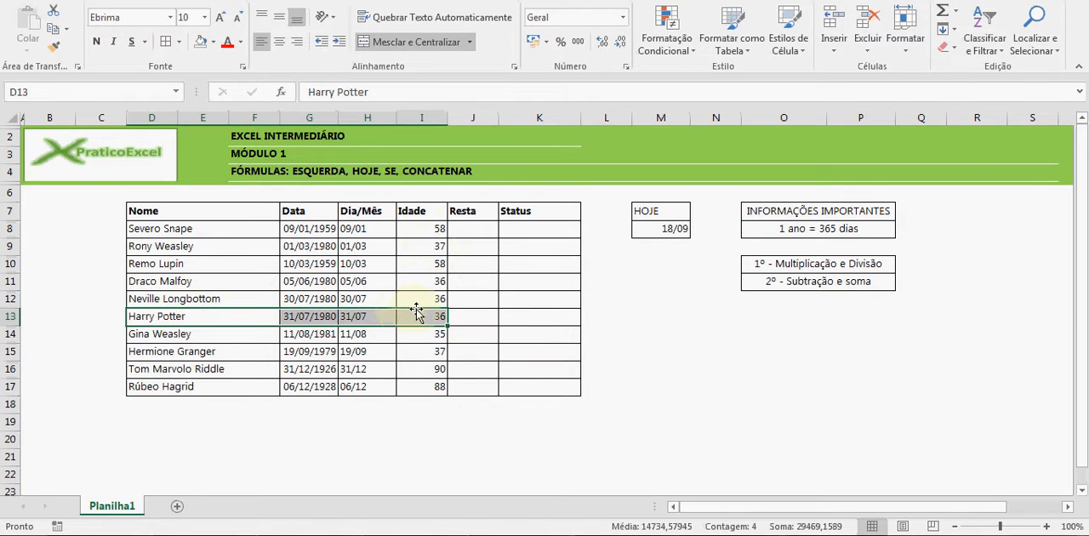
click(417, 311)
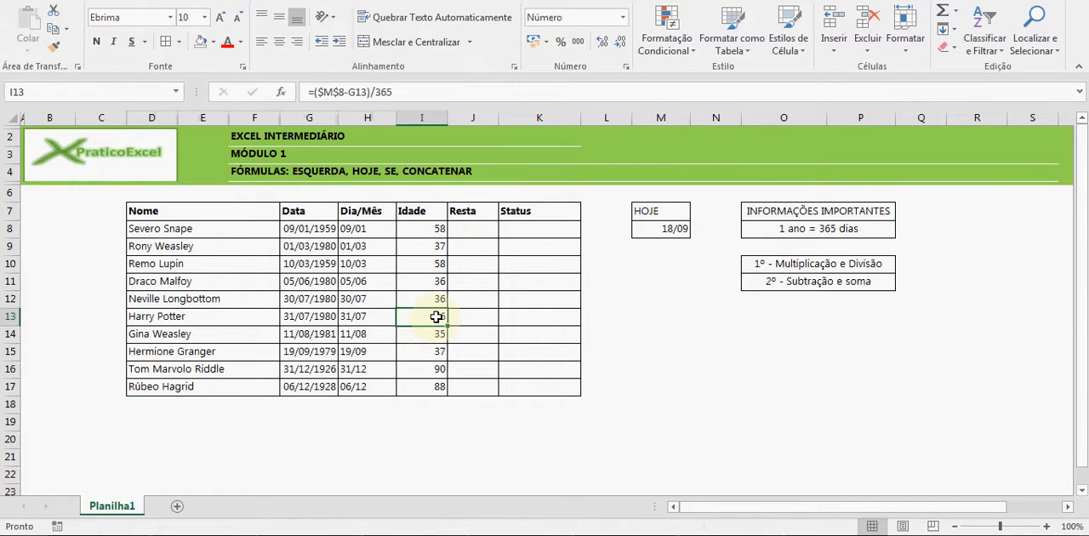
Enter the Resta formula =H8-M8 in J8 to subtract today's date from the birthday's day and month
click(458, 229)
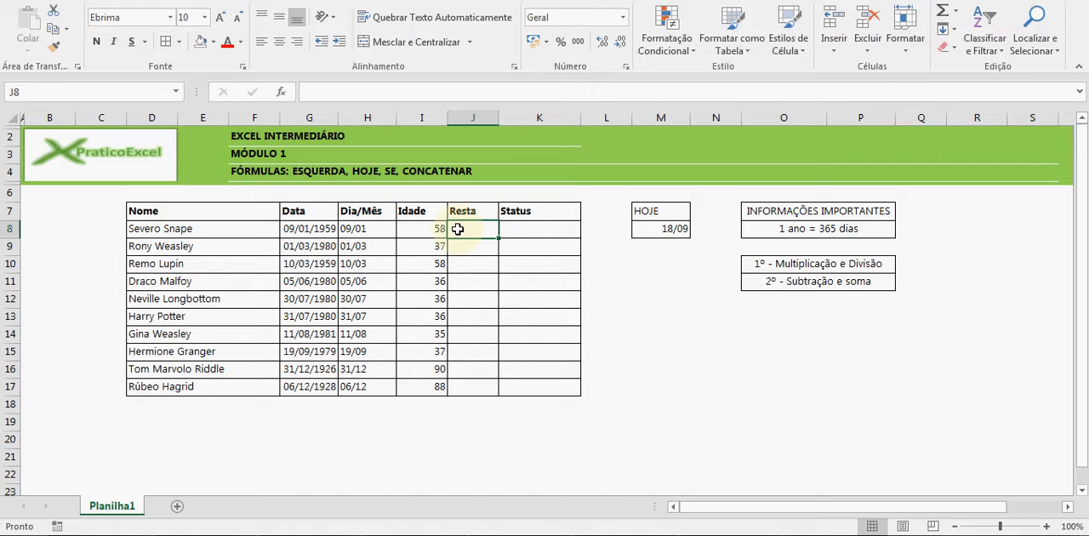
text(=)
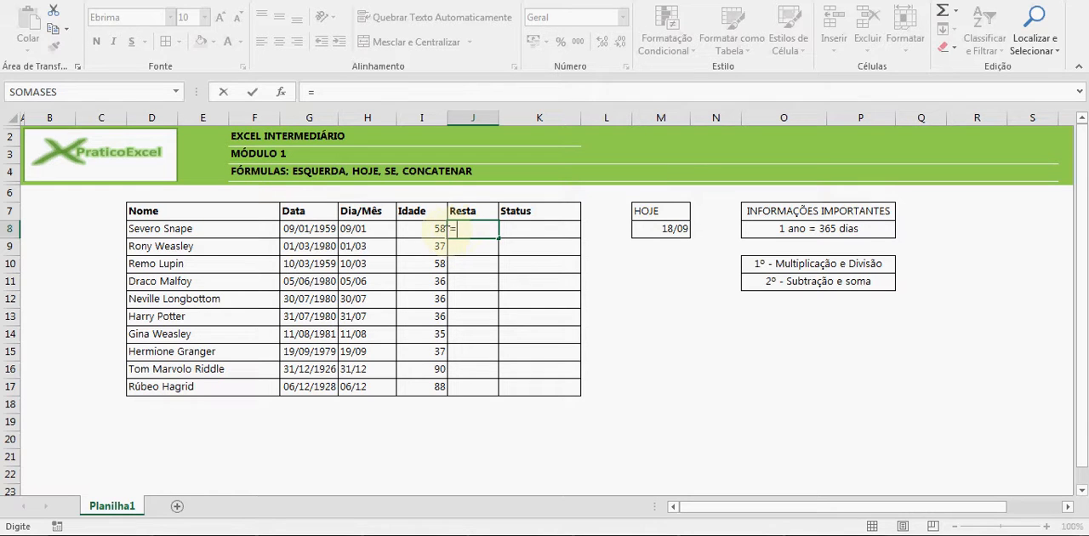
click(355, 229)
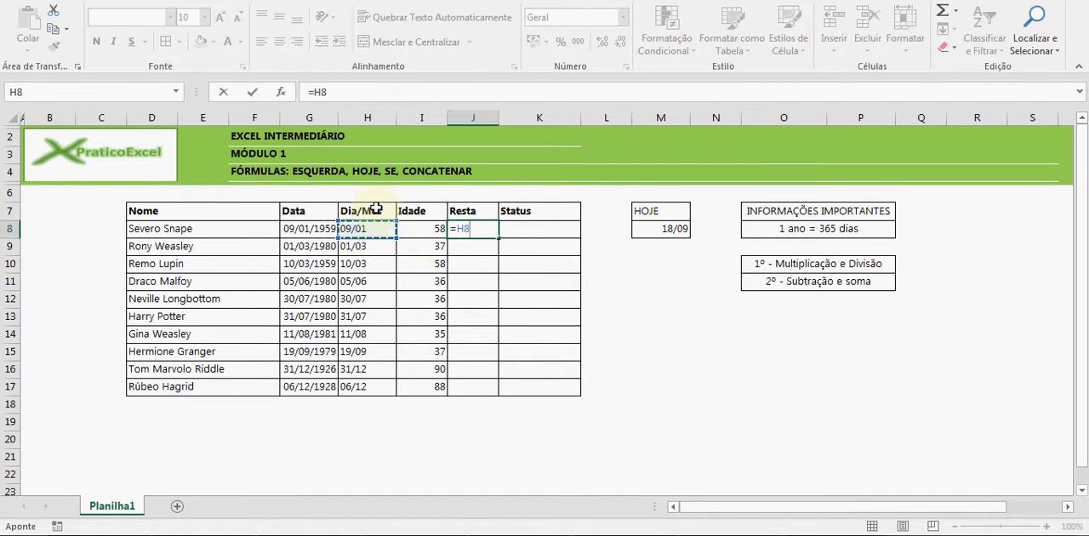
text(-)
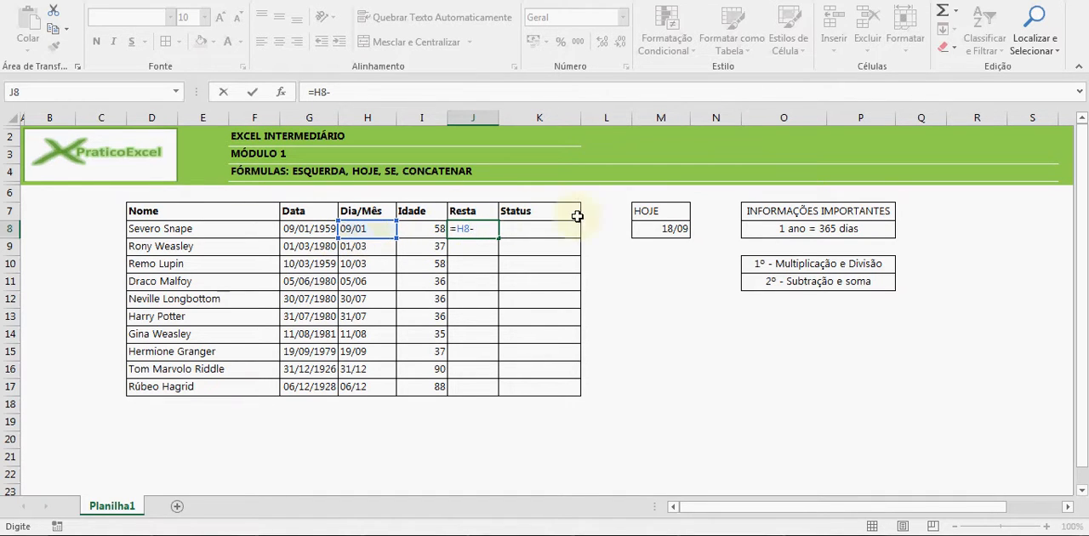
click(645, 227)
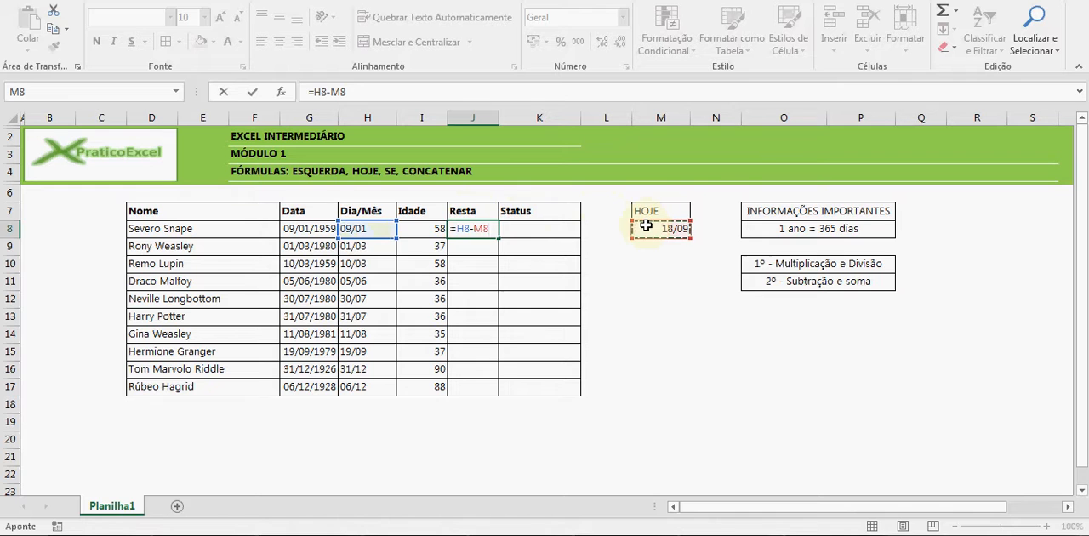
key(Return)
Apply the Número format to the Resta result in J8
click(486, 227)
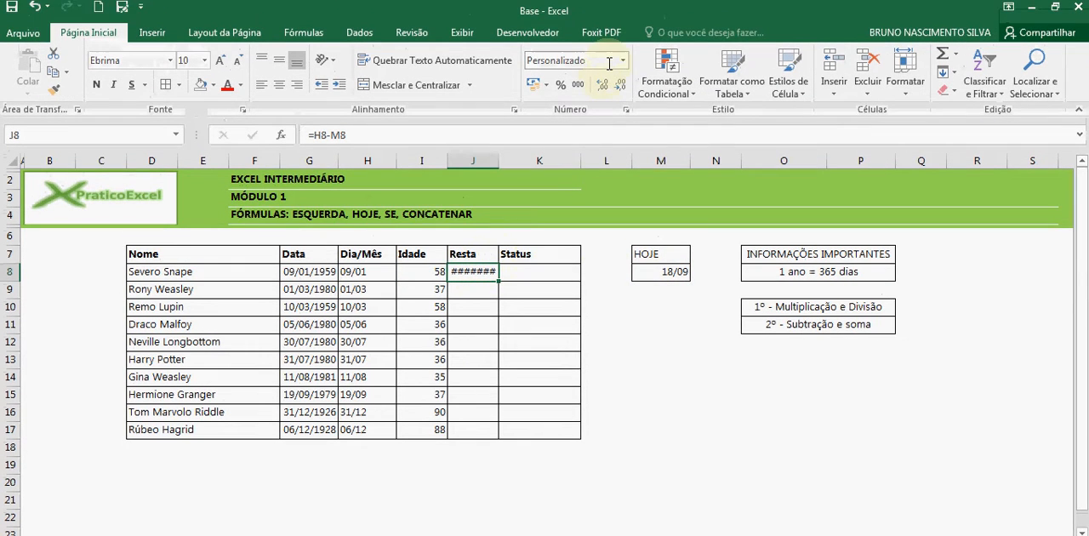
click(623, 47)
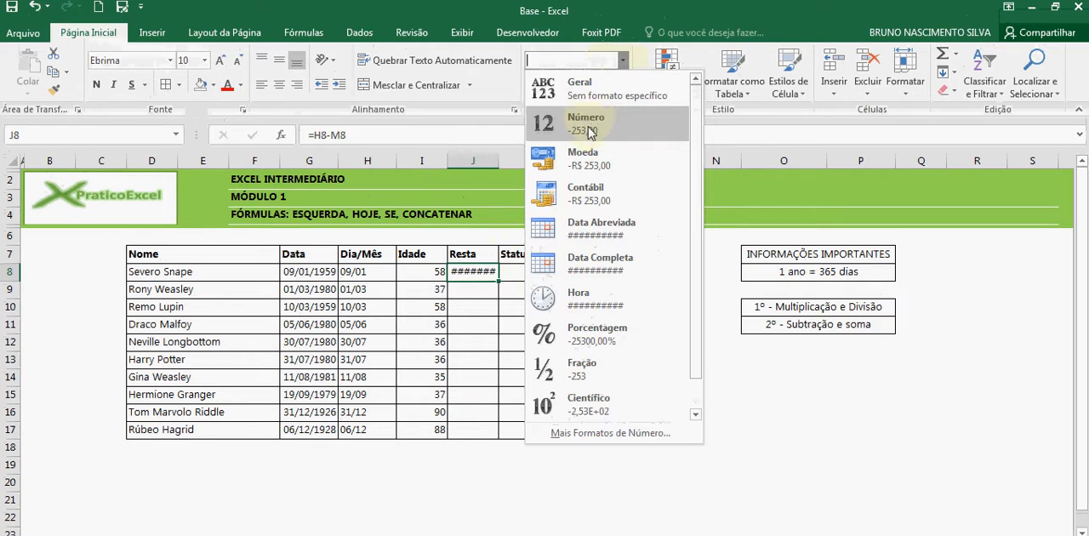
click(590, 132)
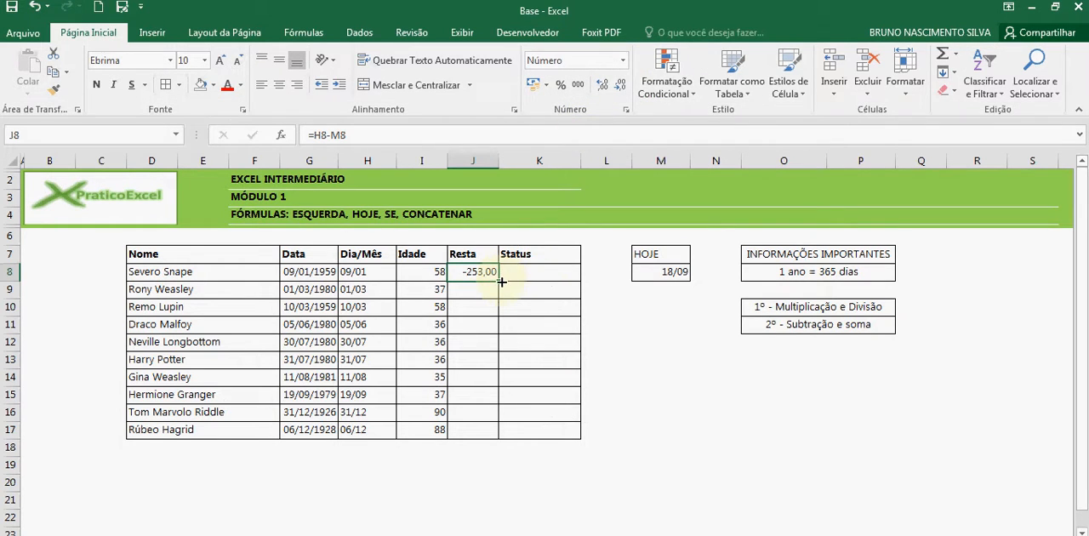
Make the M8 reference in J8 absolute so the formula is =H8-$M$8
double_click(487, 277)
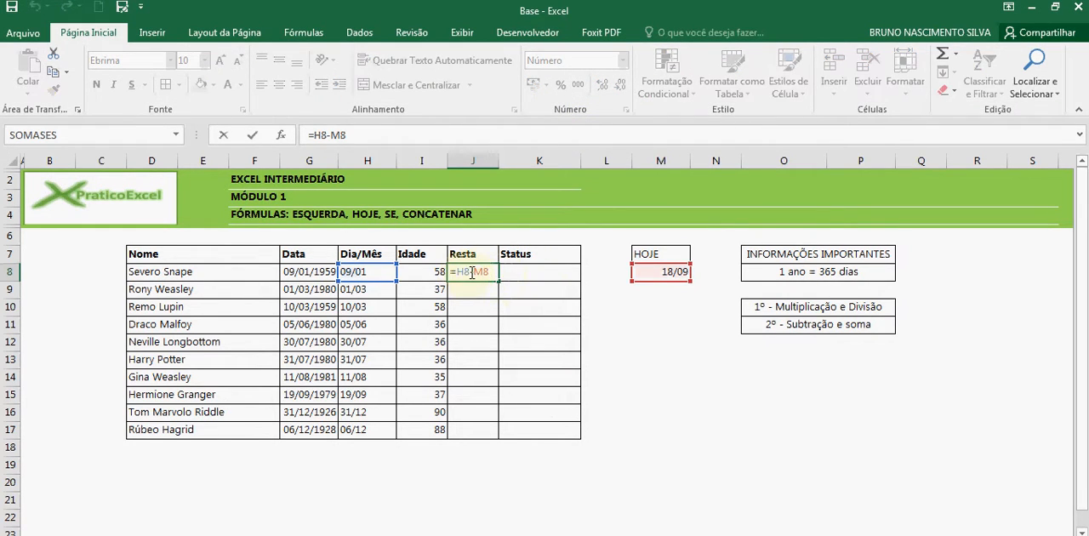
double_click(492, 271)
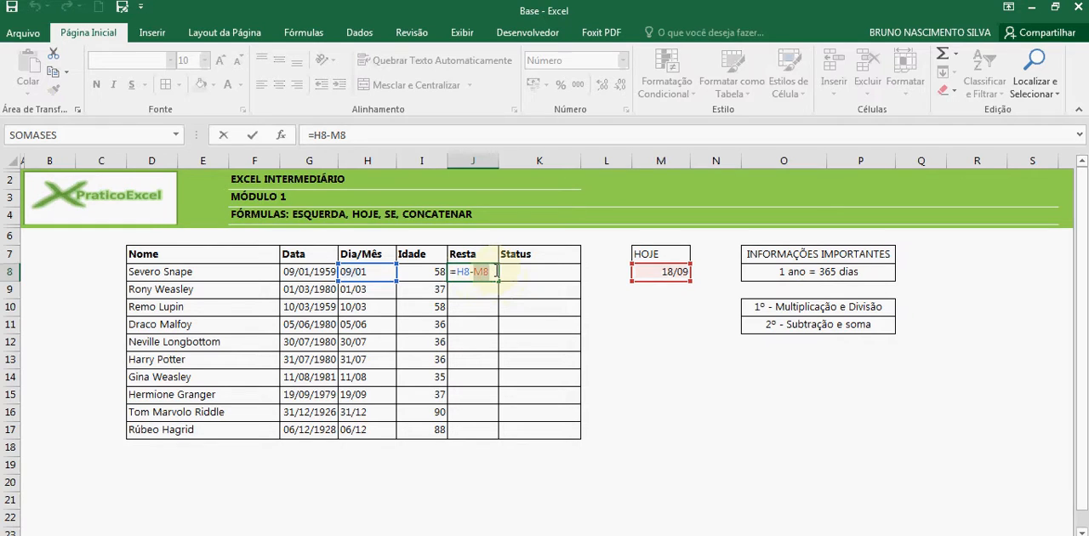
key(F4)
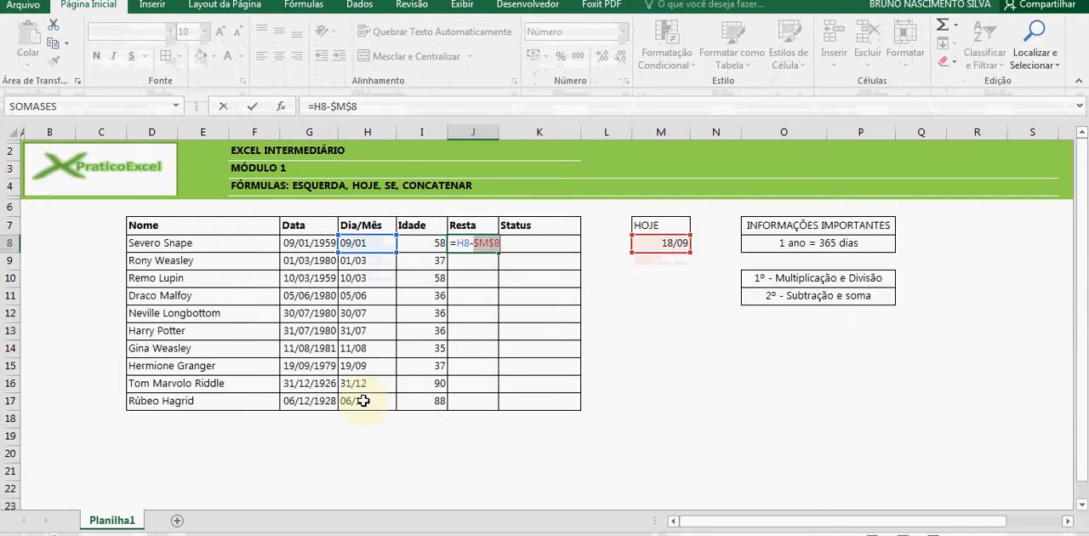
key(Return)
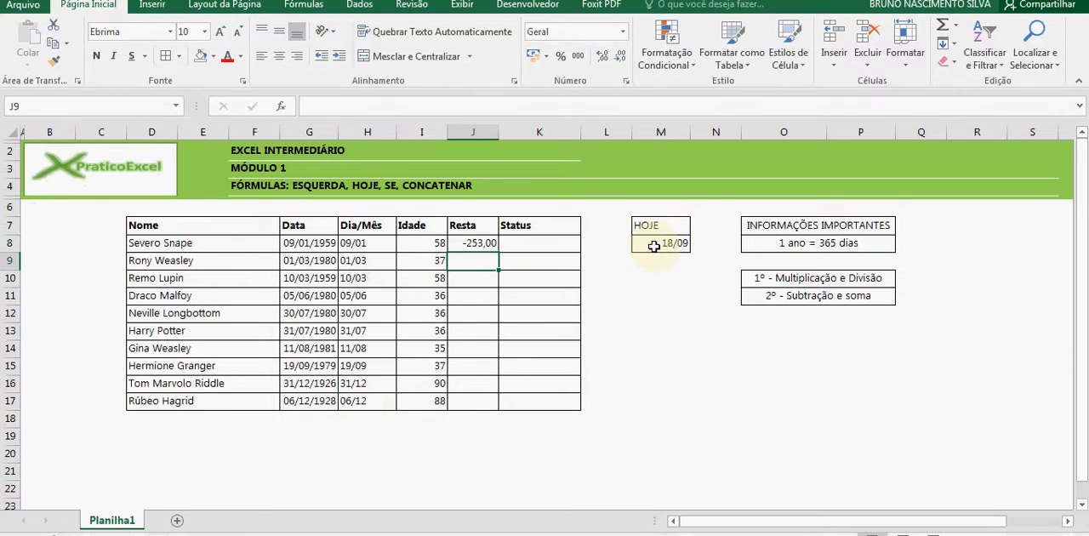
Apply the Geral format to J8 and fill its Resta formula down to J17
click(472, 244)
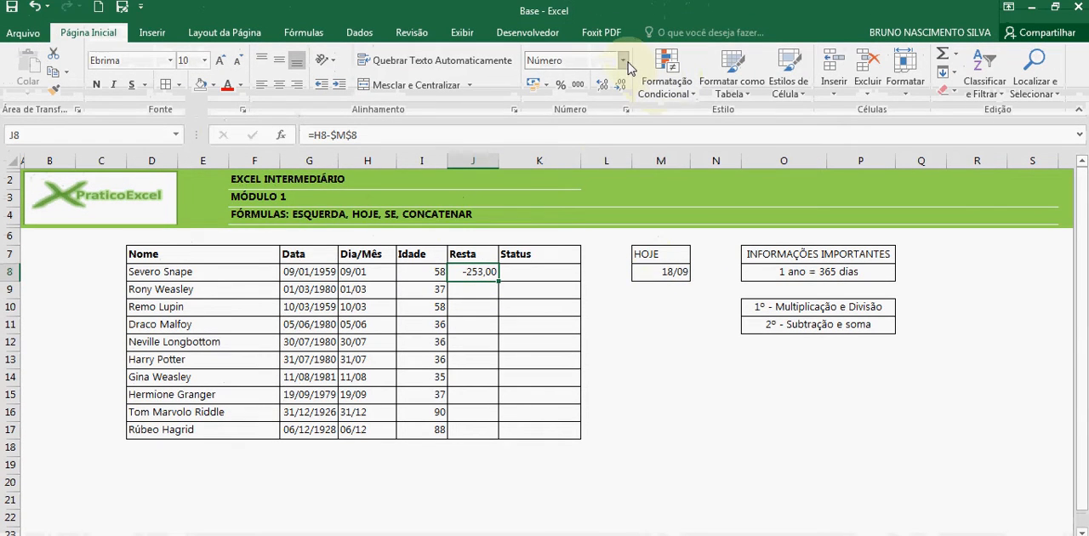
click(626, 64)
click(630, 82)
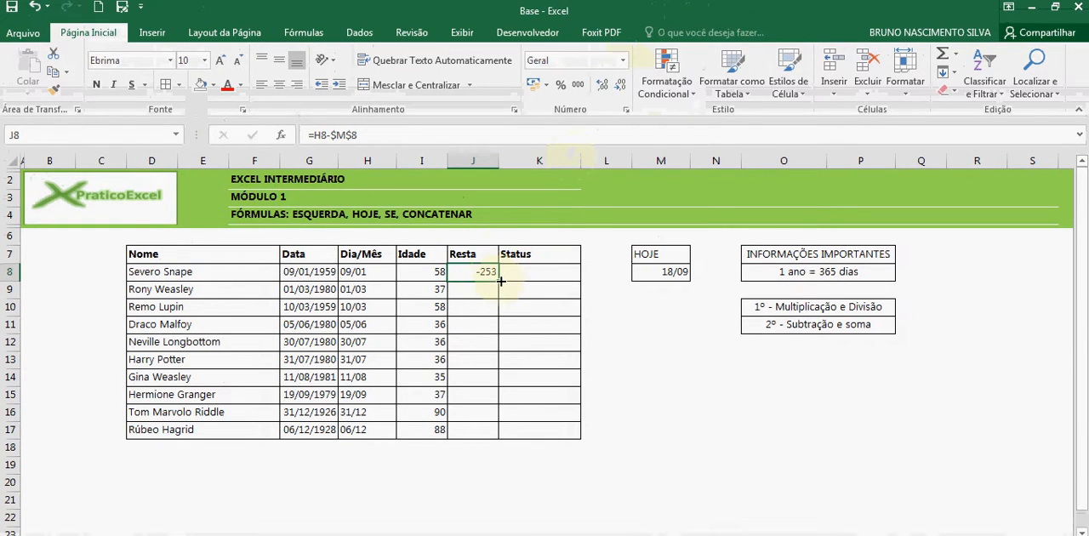
drag(501, 281, 497, 440)
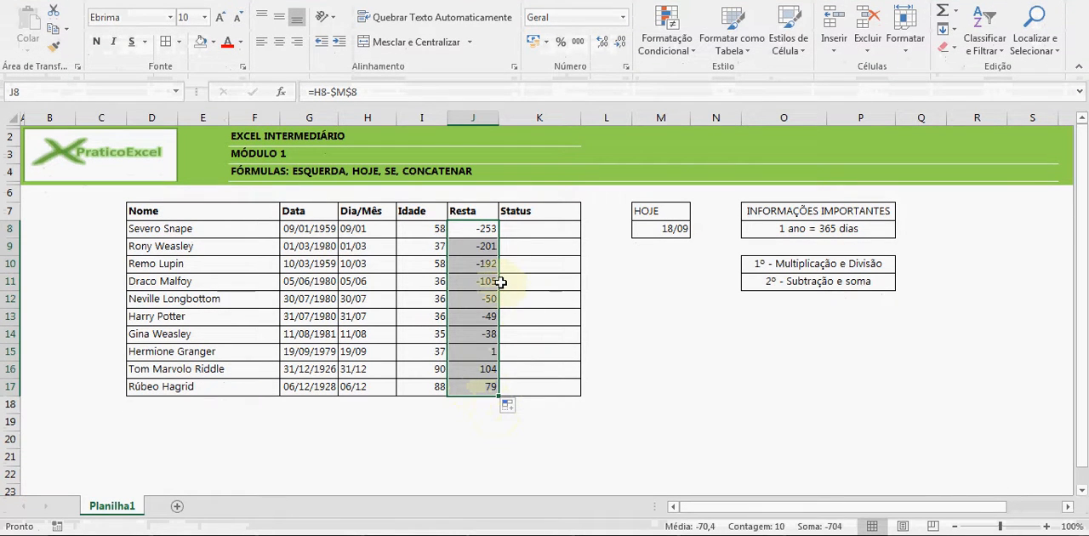
Compare the Resta values in J8:J14 with the Dia/Mês dates in H8:H14
drag(494, 230, 481, 330)
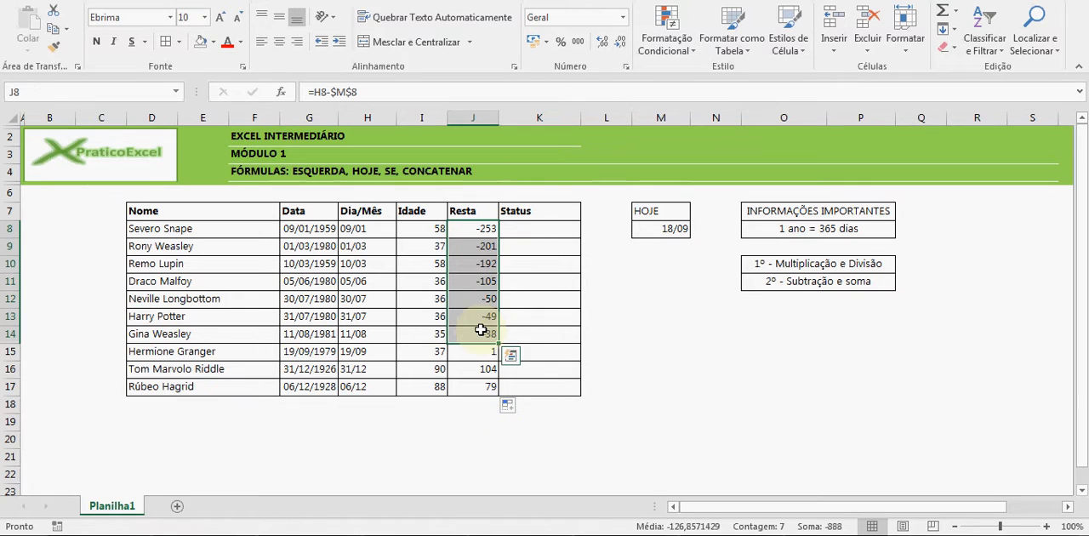
click(373, 229)
click(367, 247)
click(366, 264)
click(366, 282)
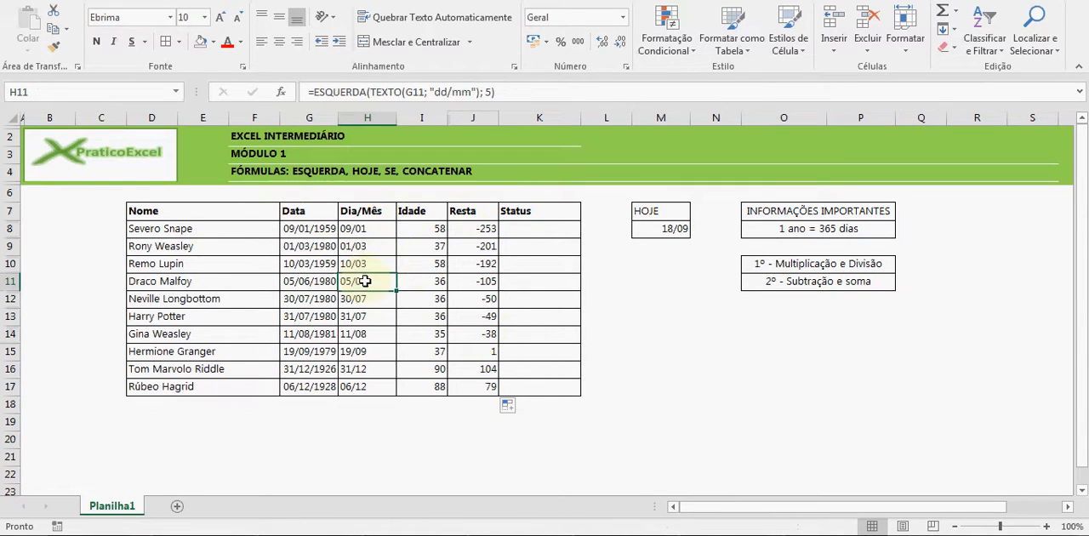
click(364, 299)
click(364, 316)
click(362, 334)
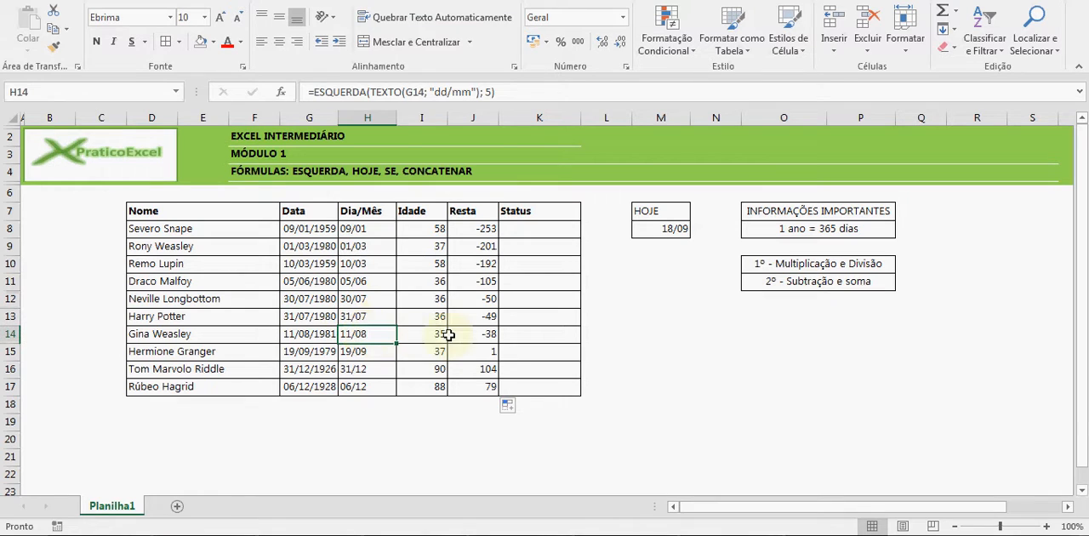
drag(480, 334, 368, 247)
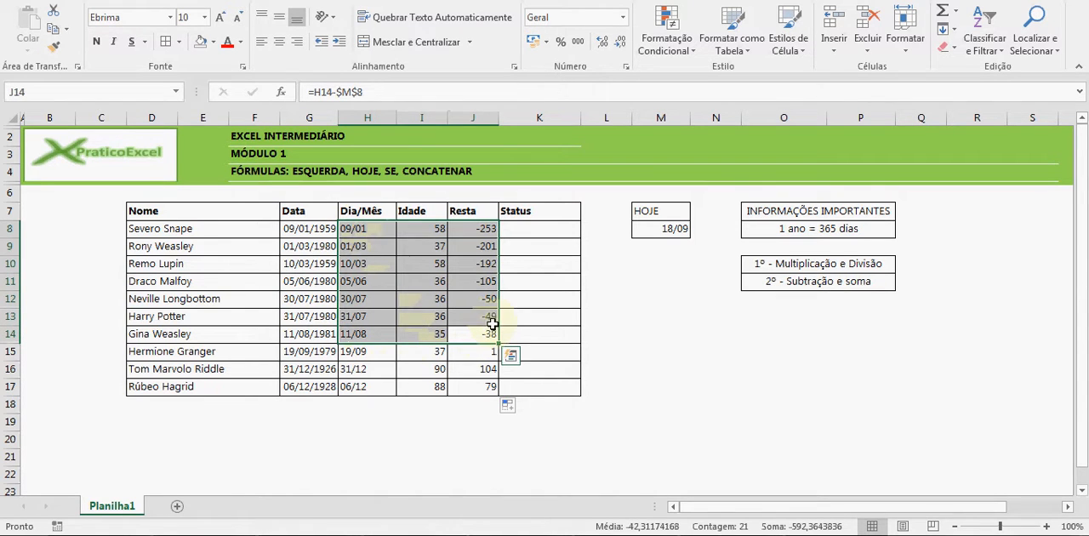
drag(488, 336, 480, 228)
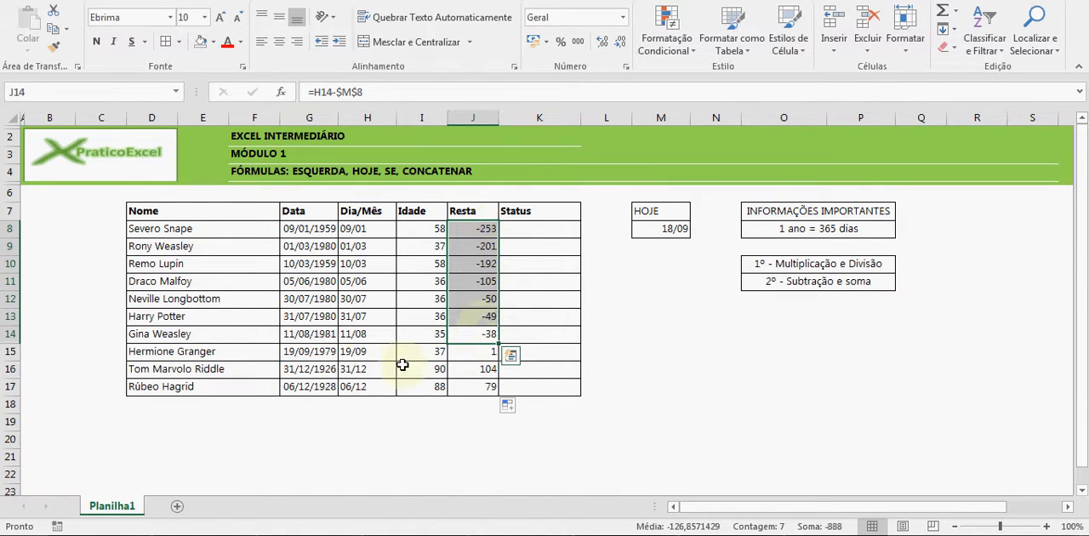
Check the Resta values in rows 15 to 17 against their Dia/Mês dates, and recheck J8
click(474, 352)
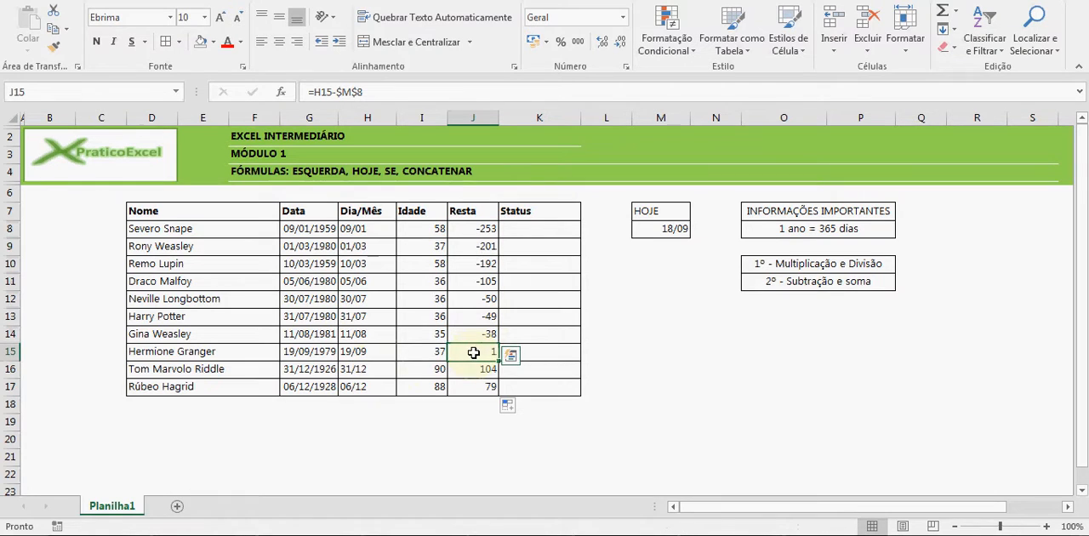
drag(473, 352, 474, 385)
click(363, 349)
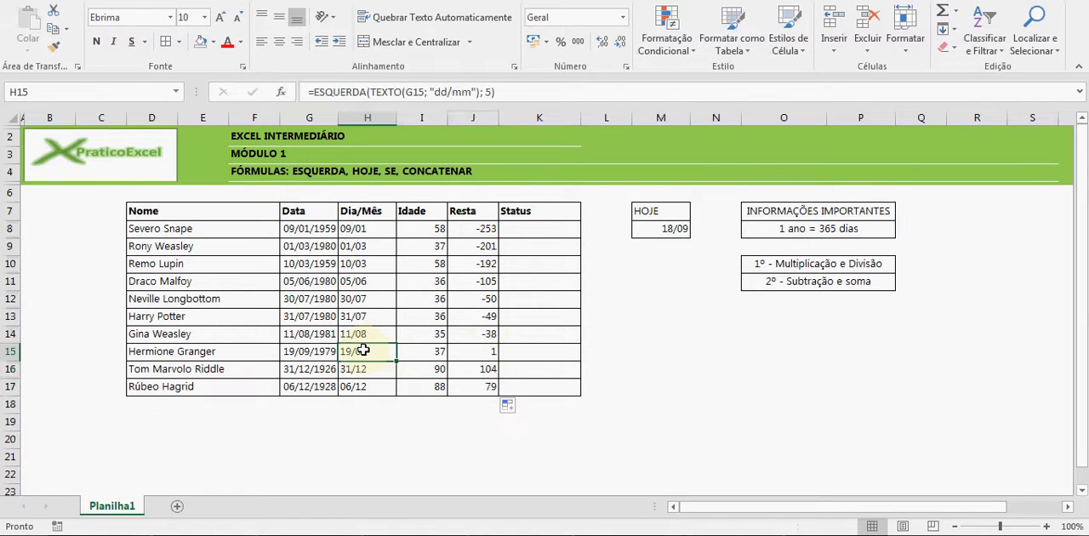
click(462, 369)
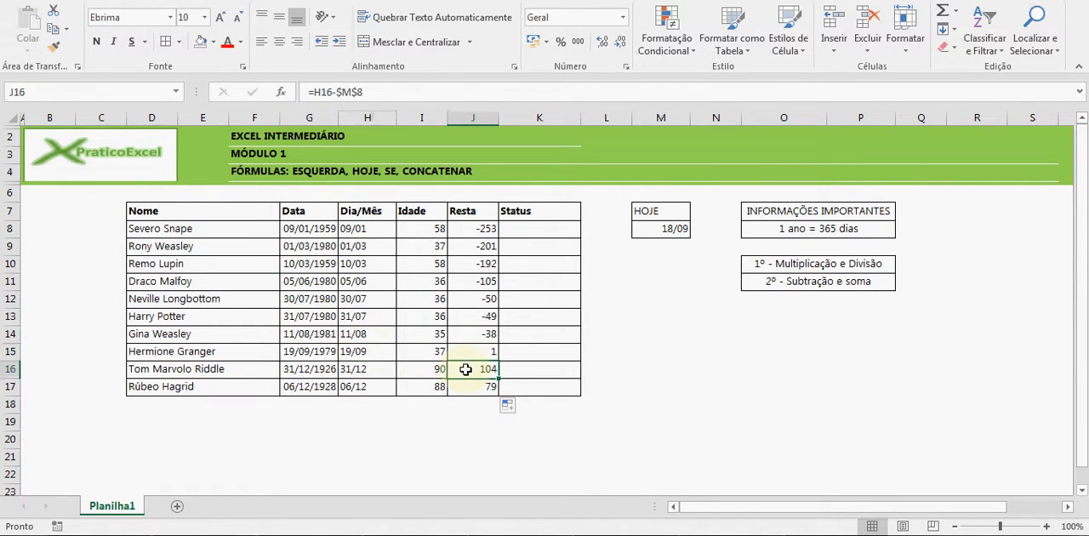
click(469, 387)
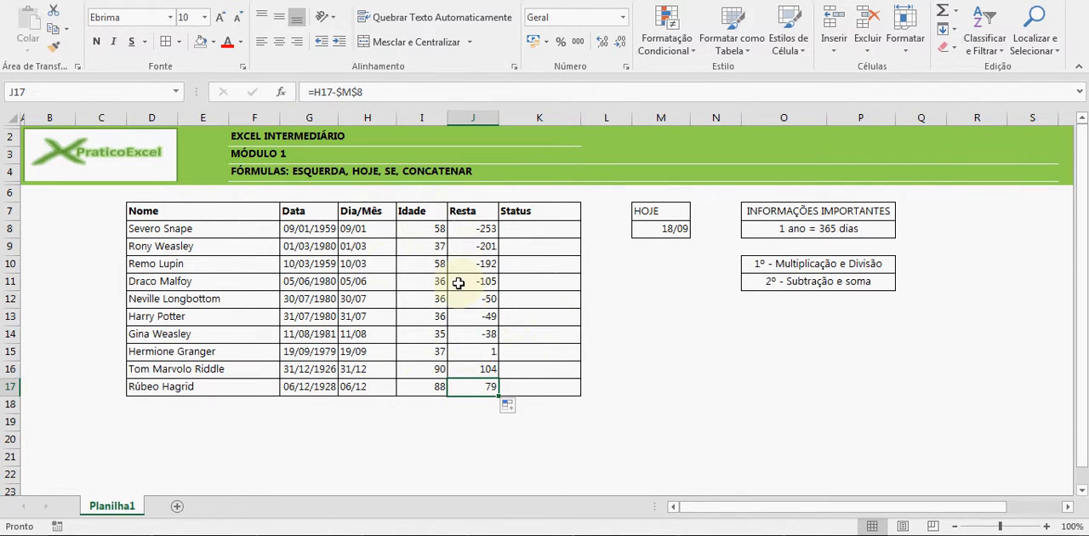
click(483, 230)
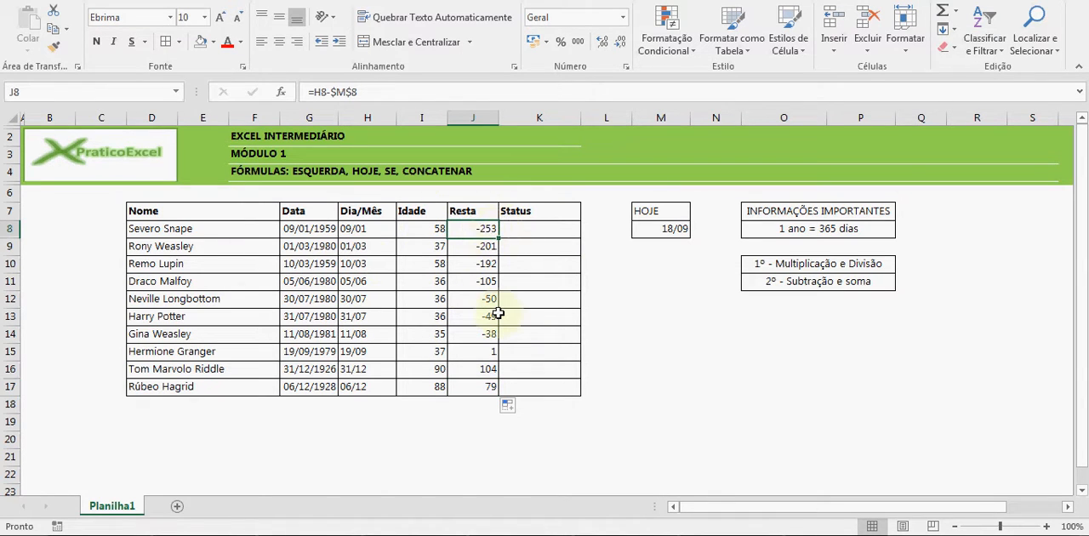
Look up the SE function in the FÓRMULAS heading and review the Resta values in J8:J14 that it has to test
click(513, 228)
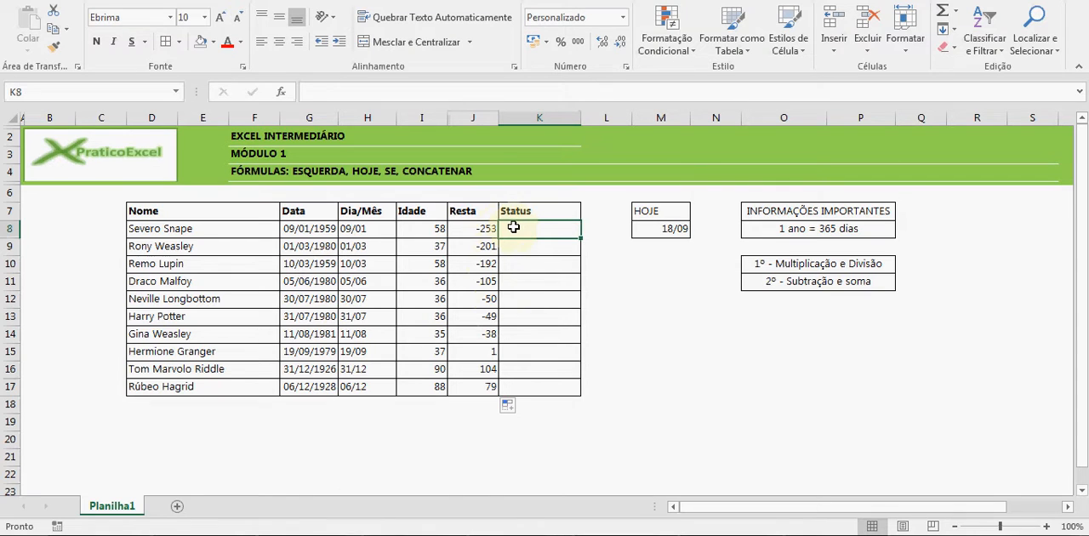
double_click(383, 171)
double_click(393, 171)
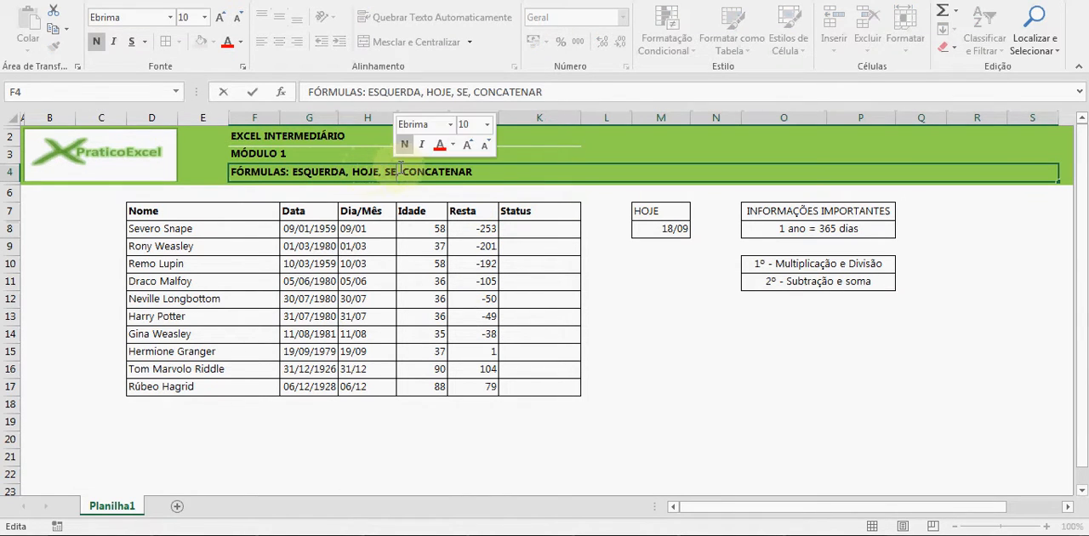
key(Return)
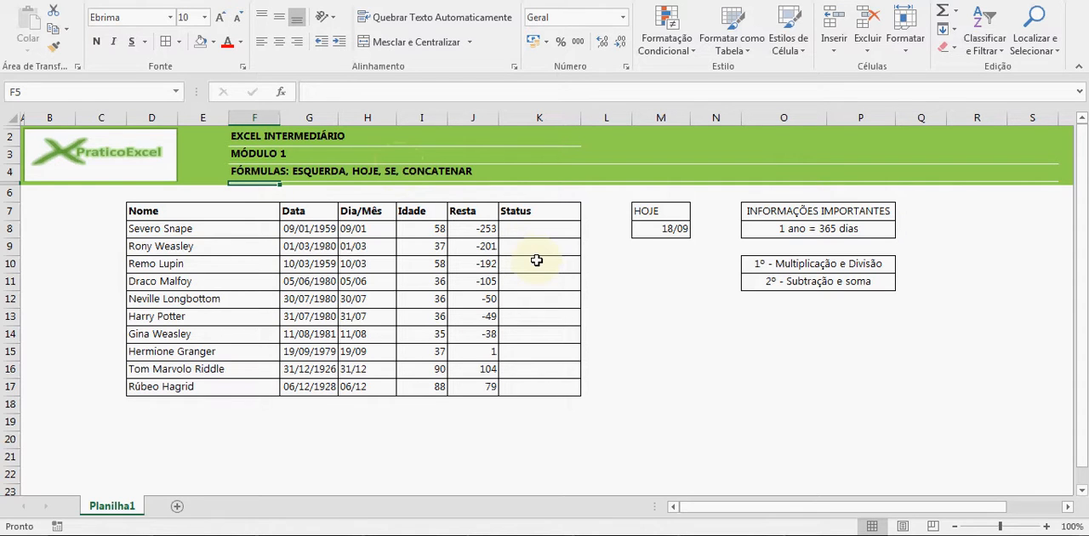
drag(491, 227, 488, 332)
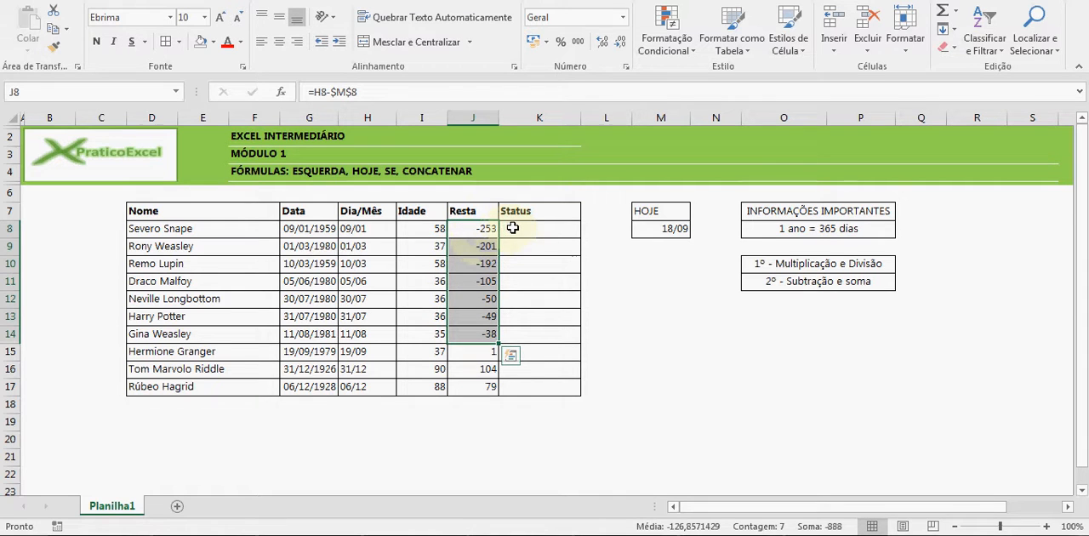
click(485, 227)
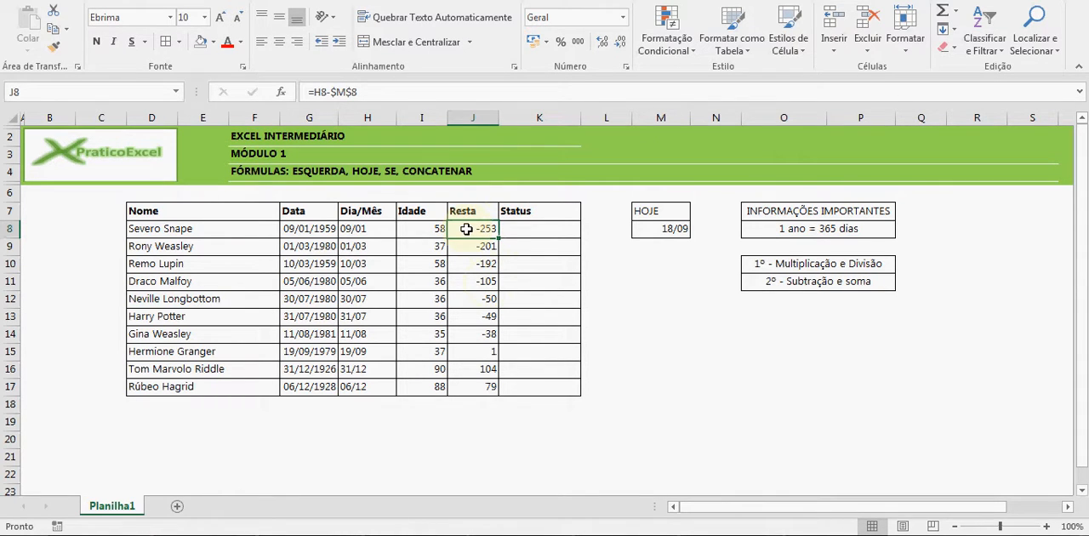
Start an SE formula in K8 that tests J8<0 and returns "Só ano que vem" when true
click(518, 227)
text(=se)
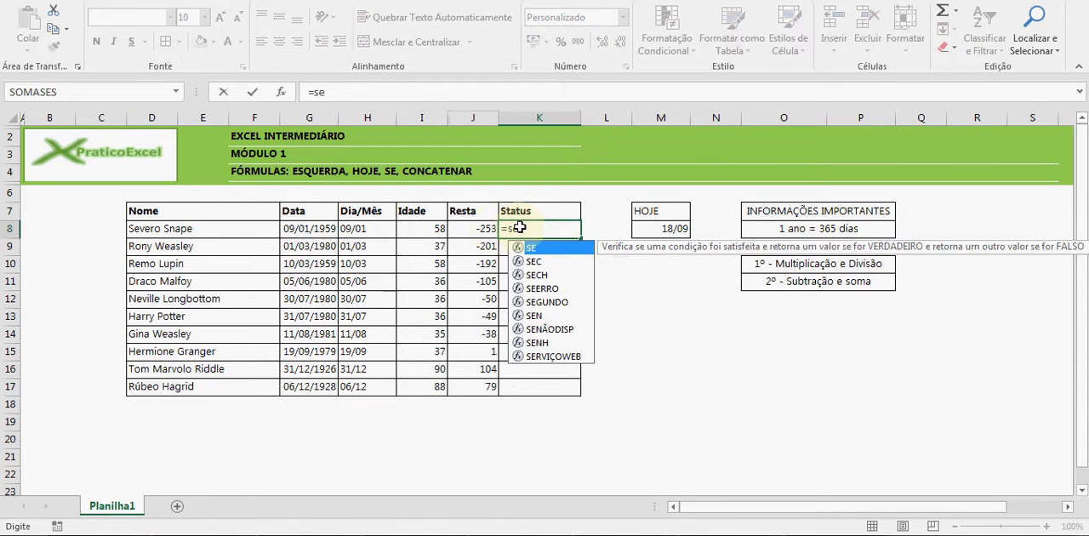
key(Tab)
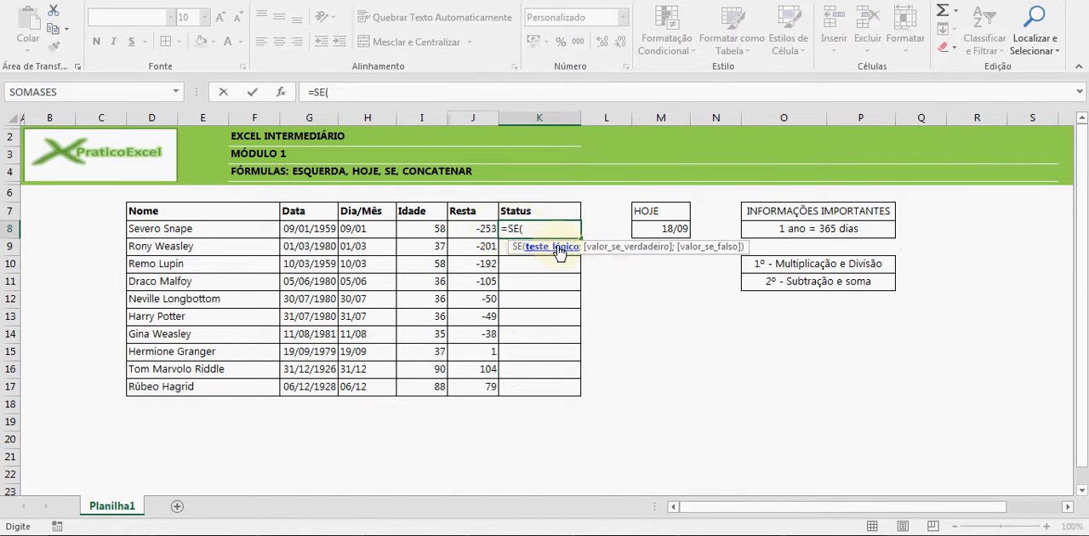
click(474, 228)
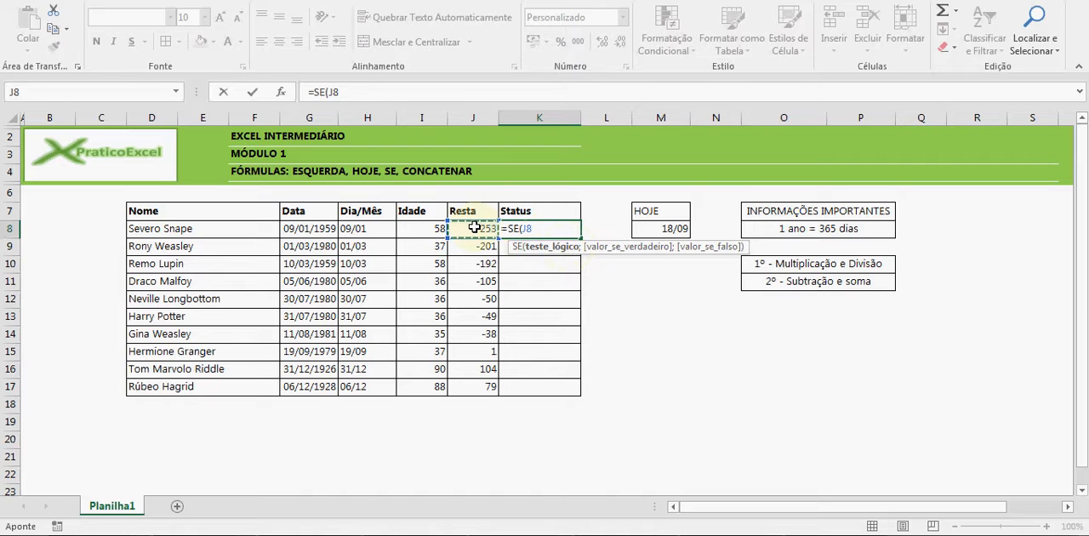
text(<)
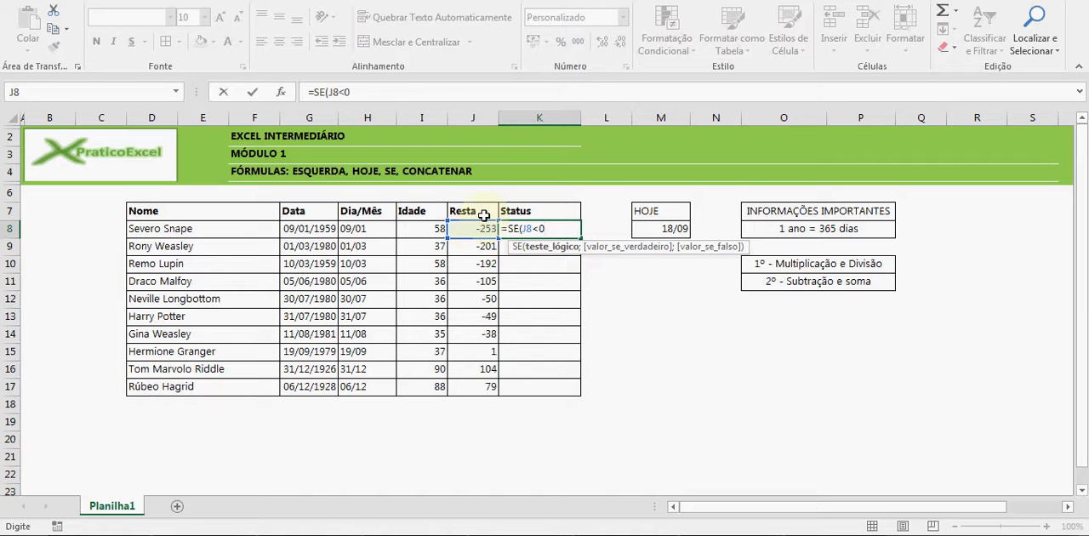
text(0;)
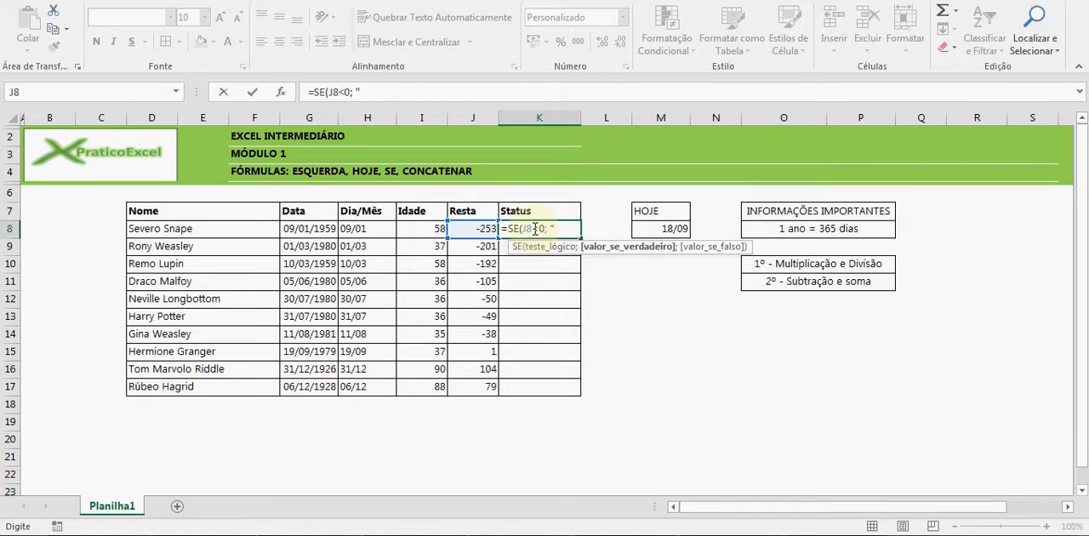
text(ó ano que vem")
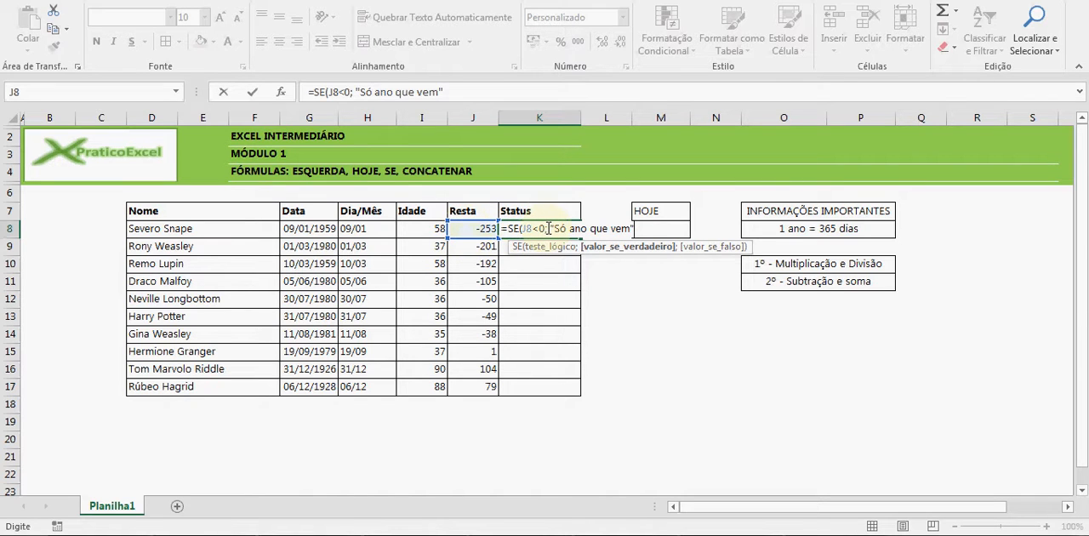
Complete the K8 SE formula with "Aberto" as the false value, review its three arguments and enter it
text(;)
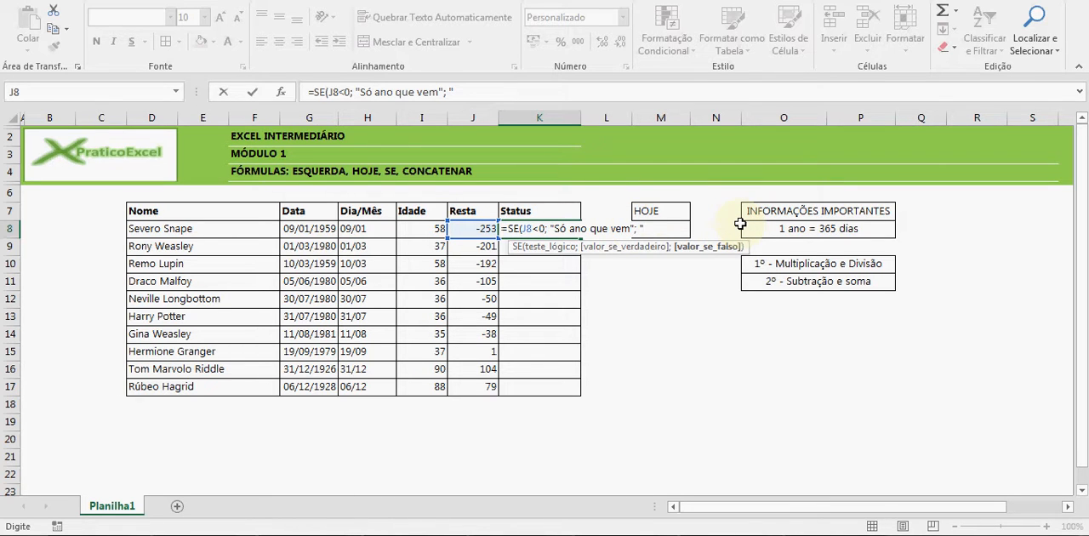
text("Aberto)
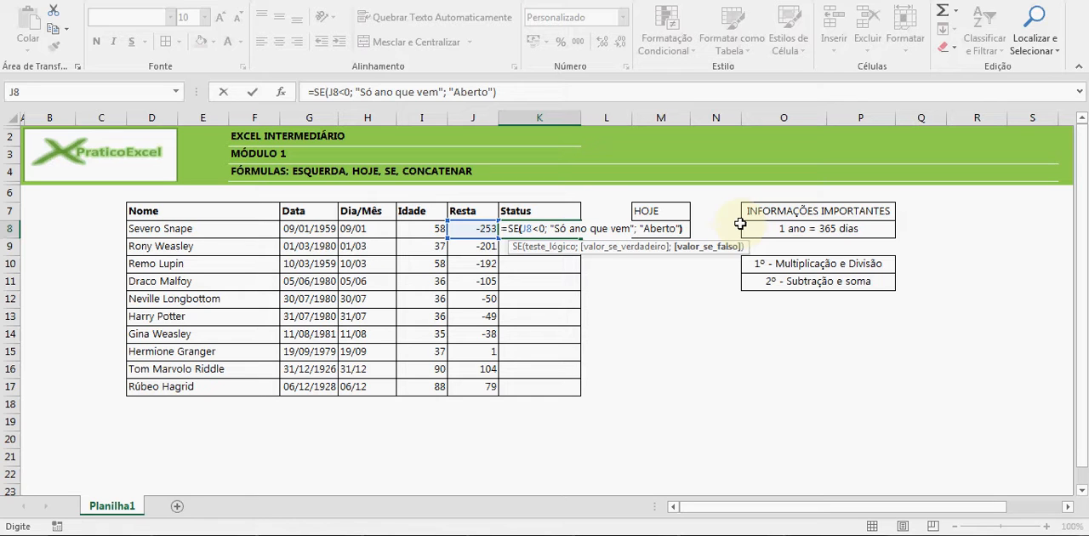
click(544, 231)
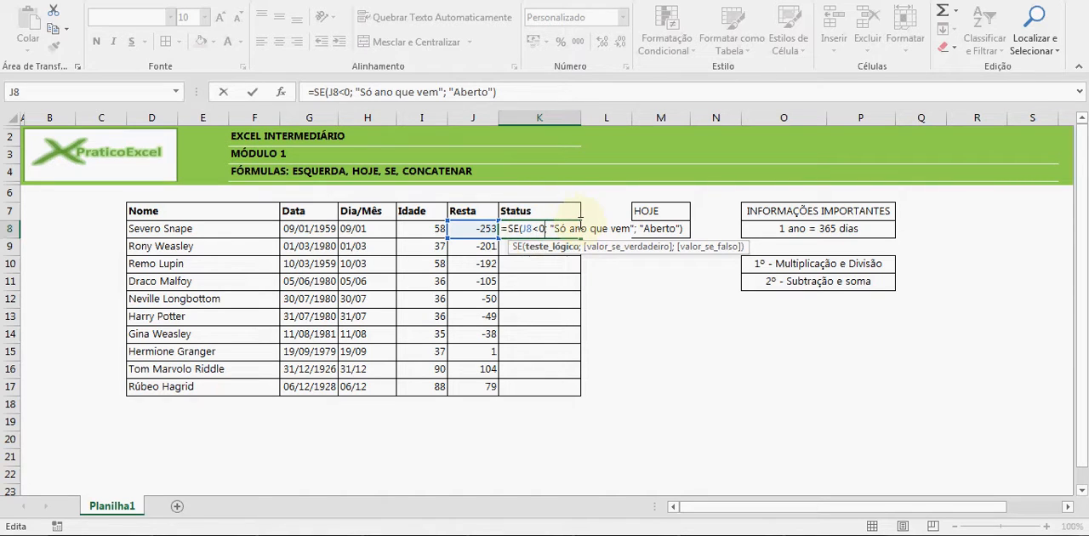
click(556, 229)
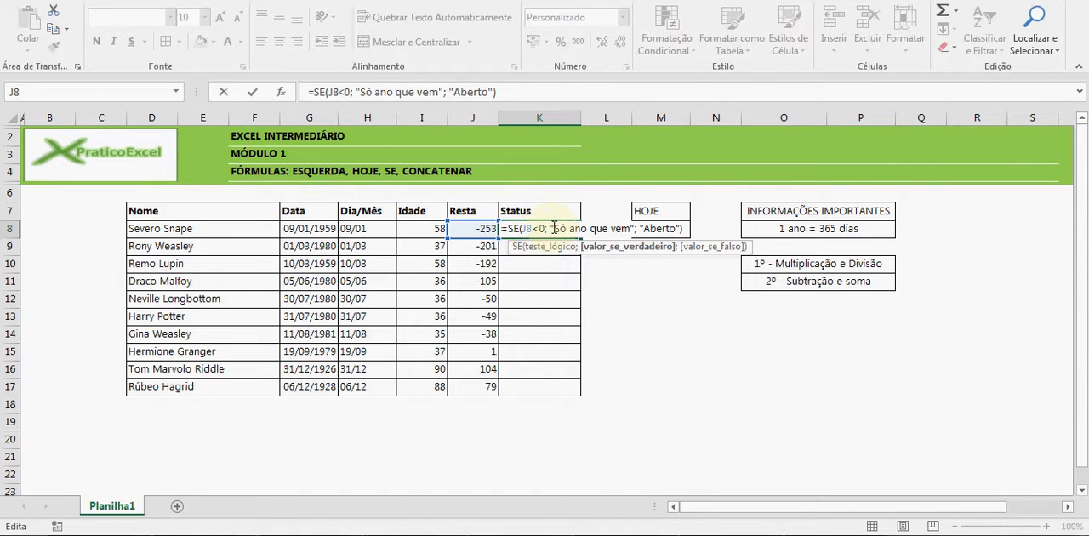
click(658, 228)
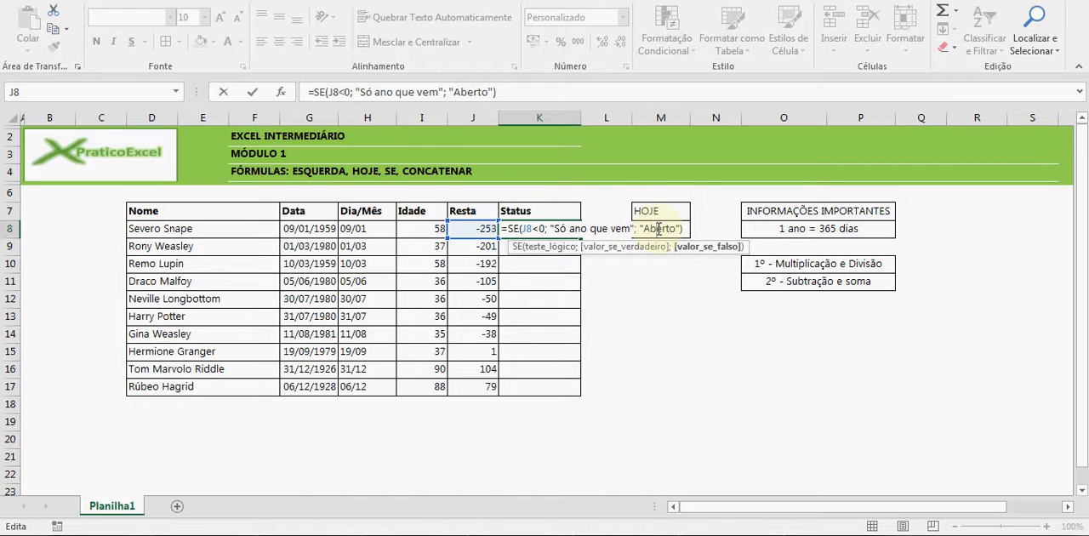
key(Return)
Fill the Status formula from K8 down to K17 and check the copied formula in K15
click(552, 230)
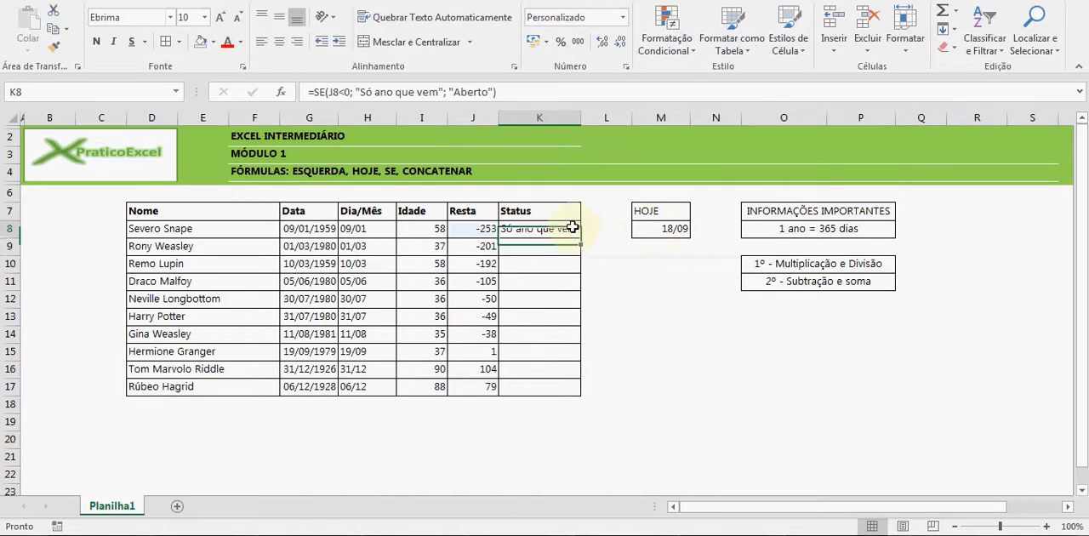
drag(582, 235, 565, 339)
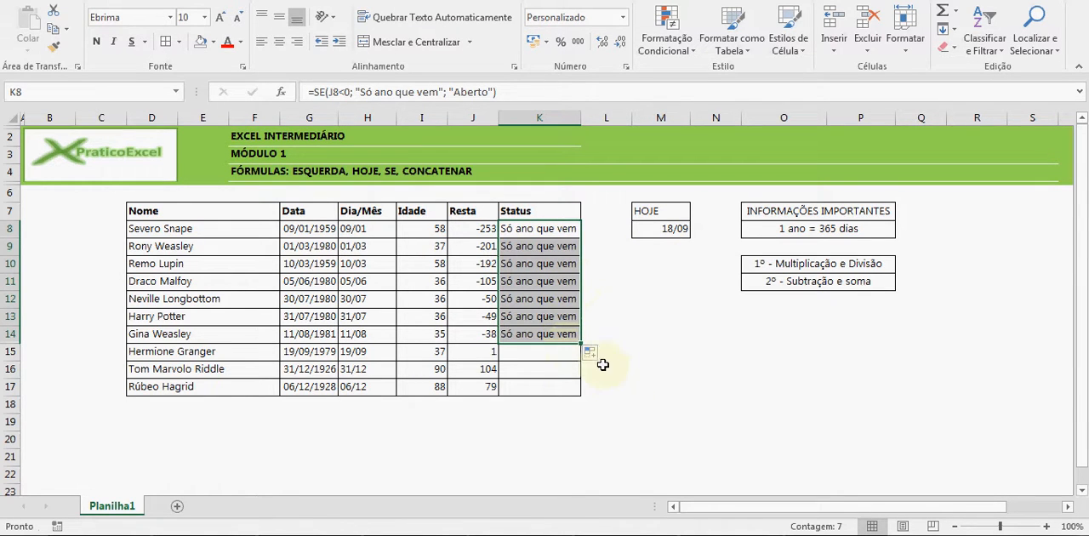
drag(582, 341, 575, 388)
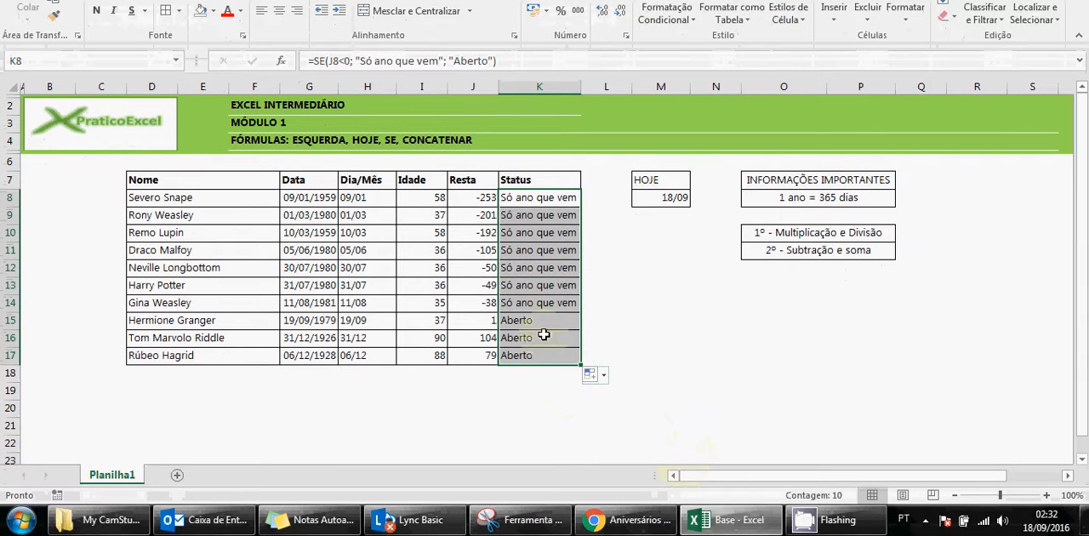
click(519, 320)
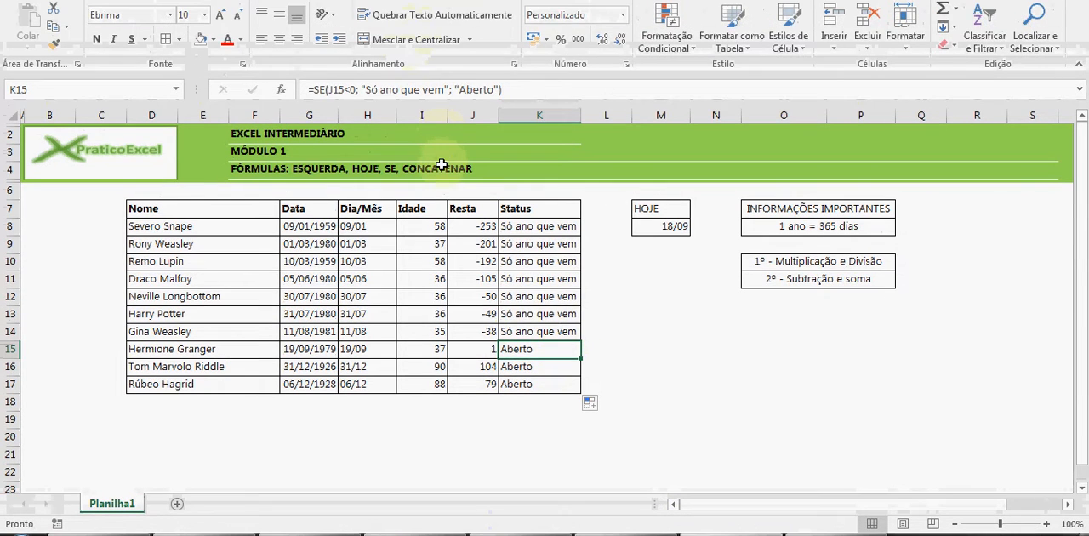
Look up the CONCATENAR function in the FÓRMULAS heading
double_click(459, 139)
drag(473, 169, 402, 169)
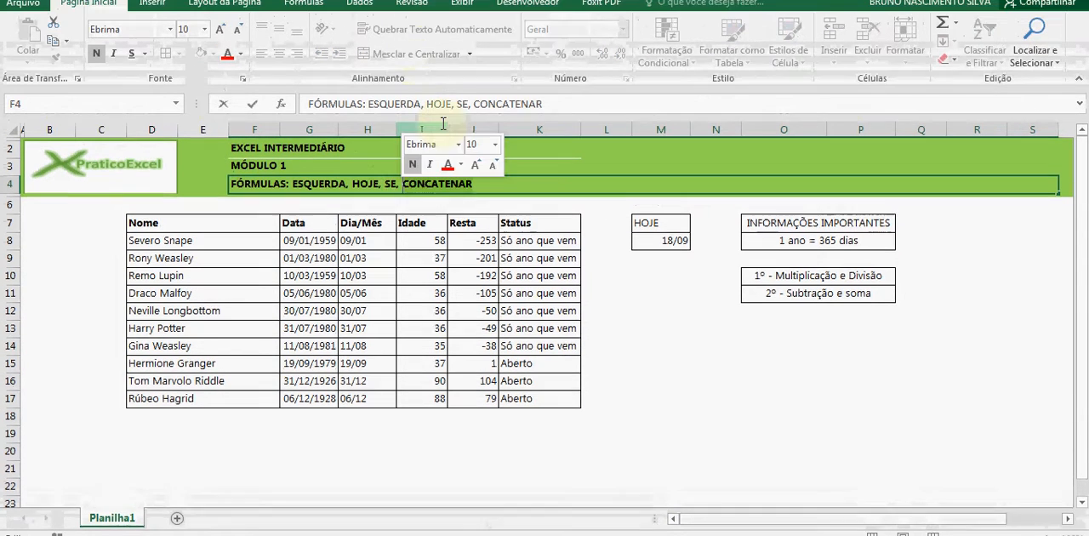
key(Return)
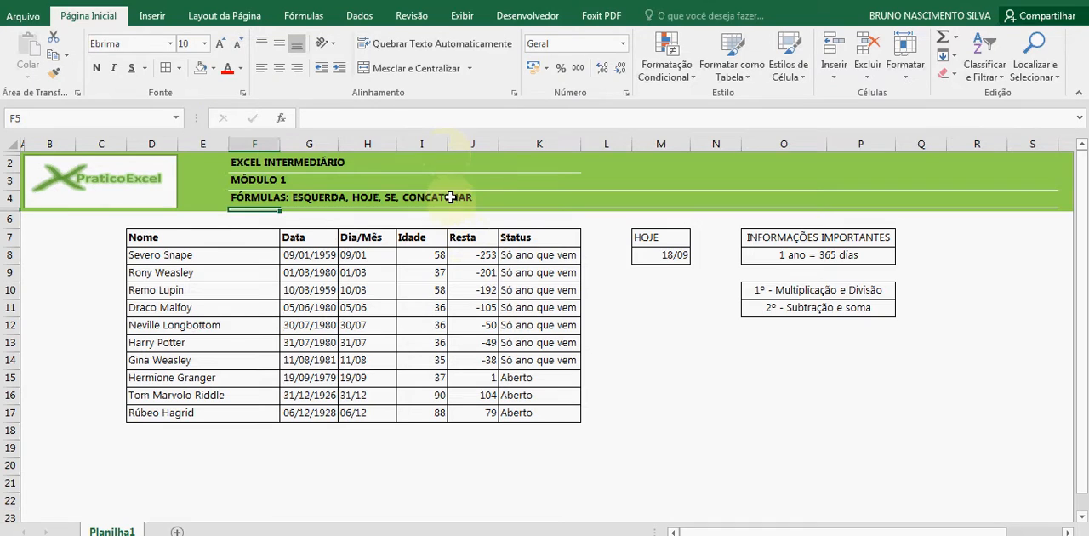
Enter the sample texts "Harry" in M17 and "Potter" in N17
click(653, 406)
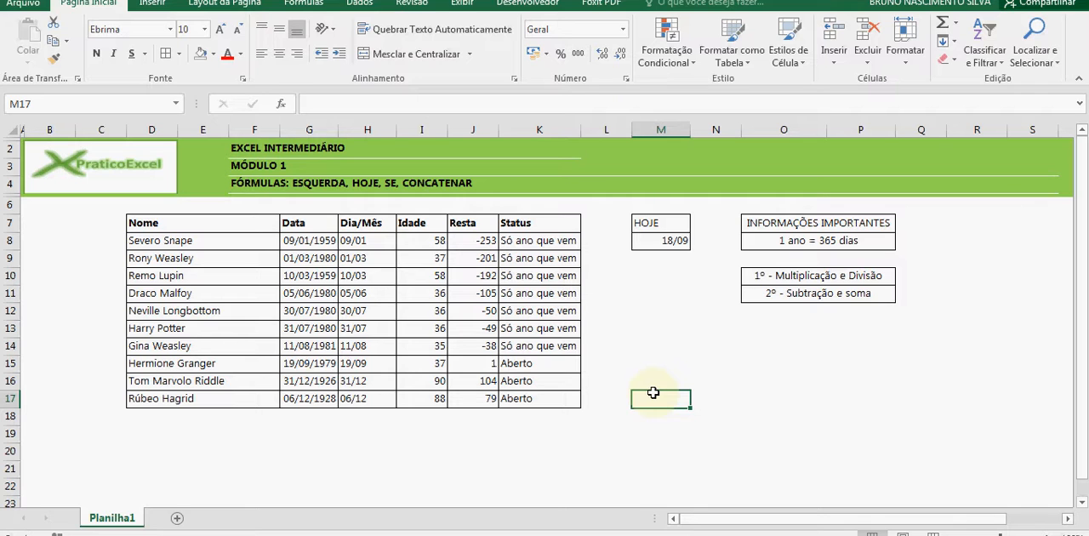
text(HArry)
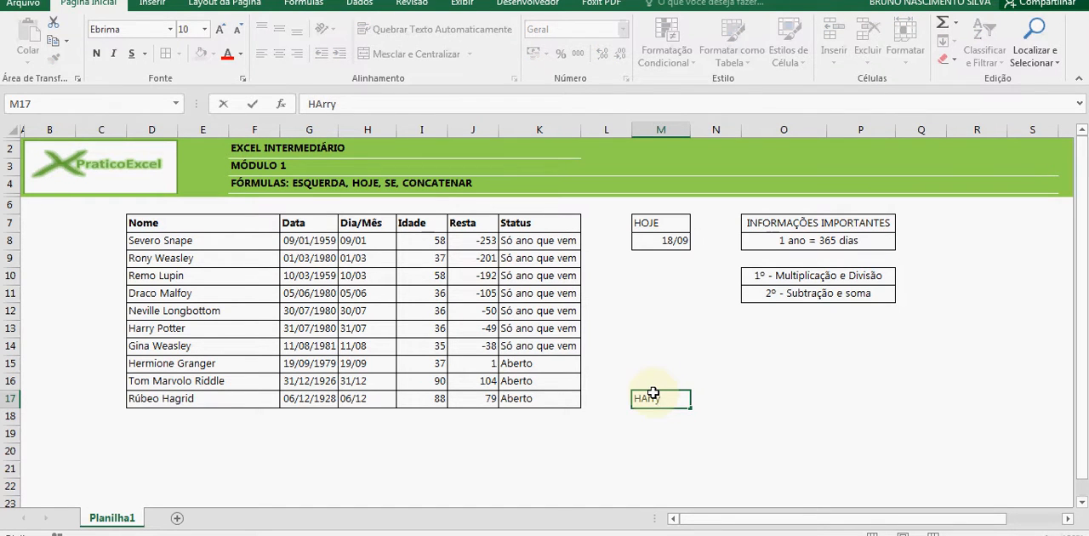
key(Tab)
text(or)
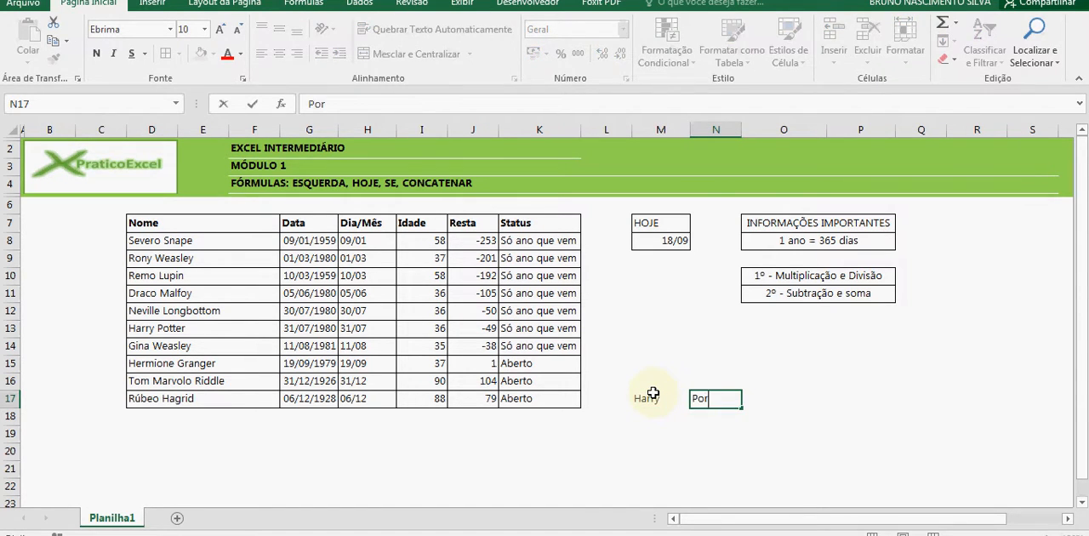
text(ter)
key(Return)
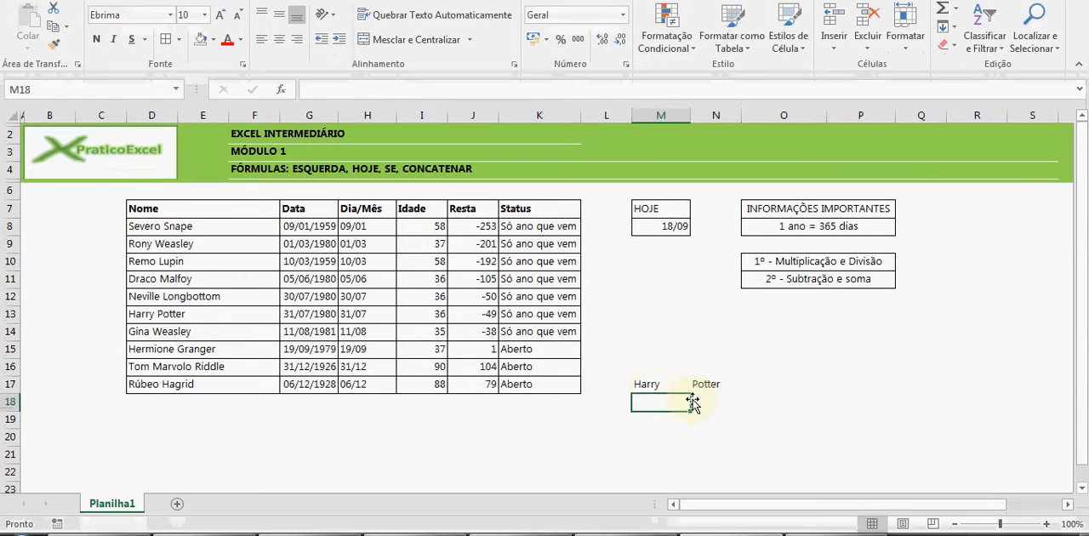
Join the two sample texts in O17 with the formula =CONCATENAR(M17; N17)
drag(640, 384, 714, 385)
click(775, 384)
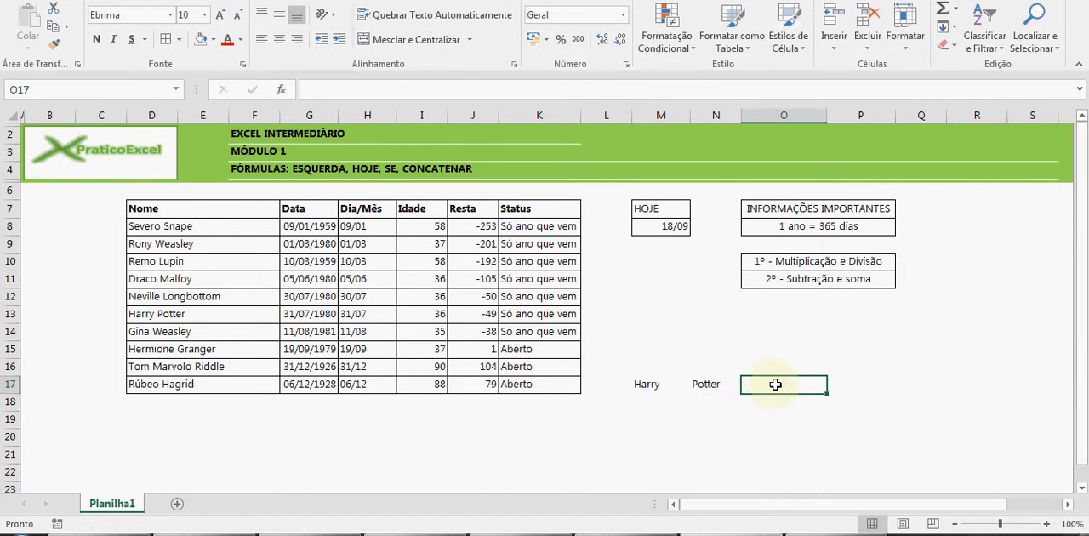
text(=conc)
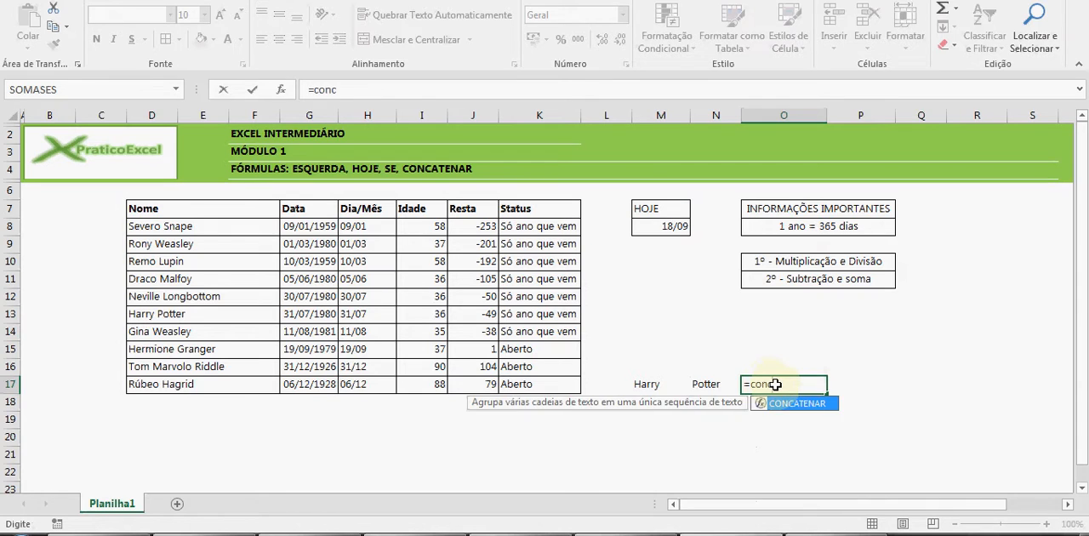
key(Tab)
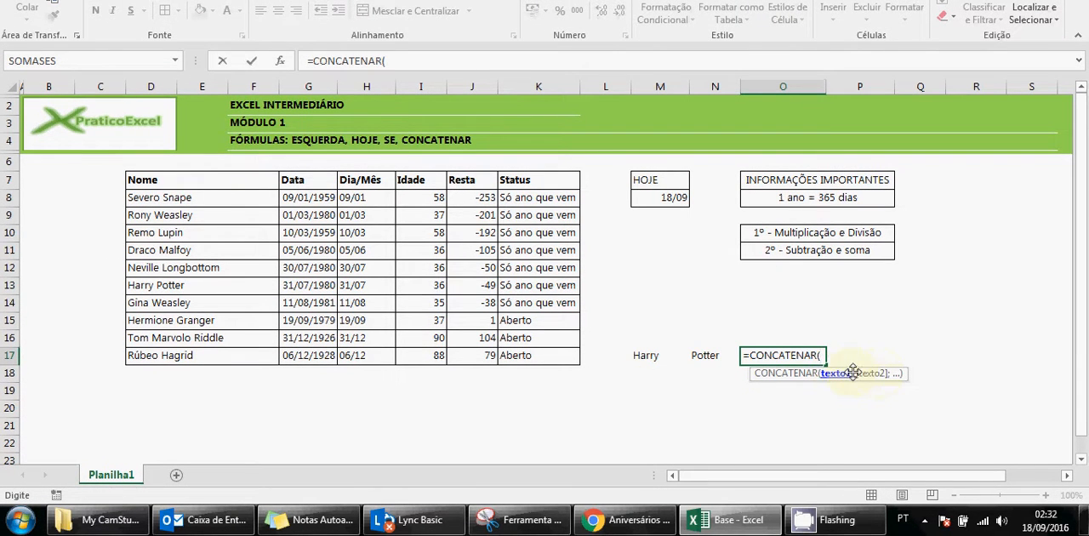
click(646, 358)
text(;)
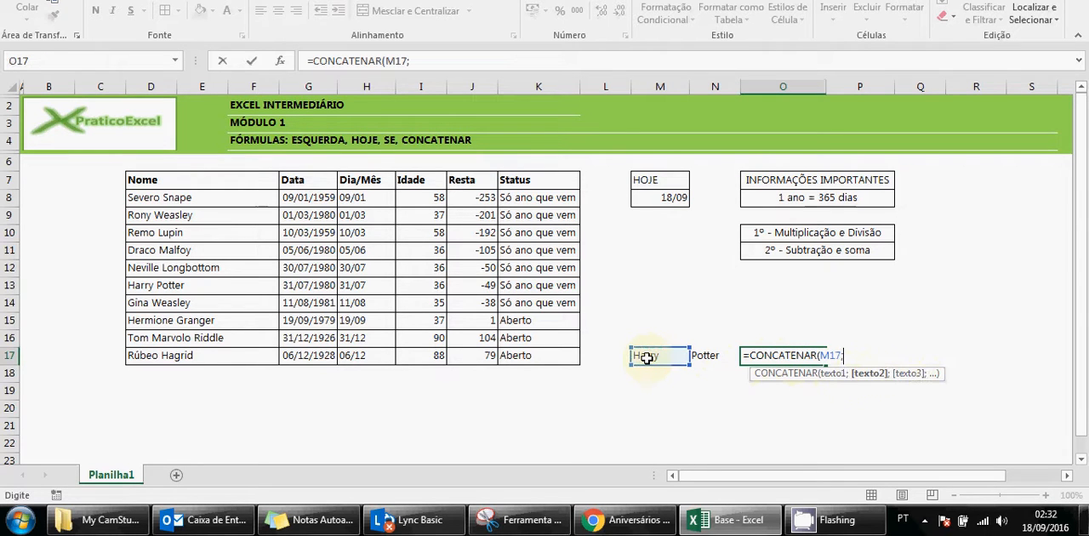
click(717, 358)
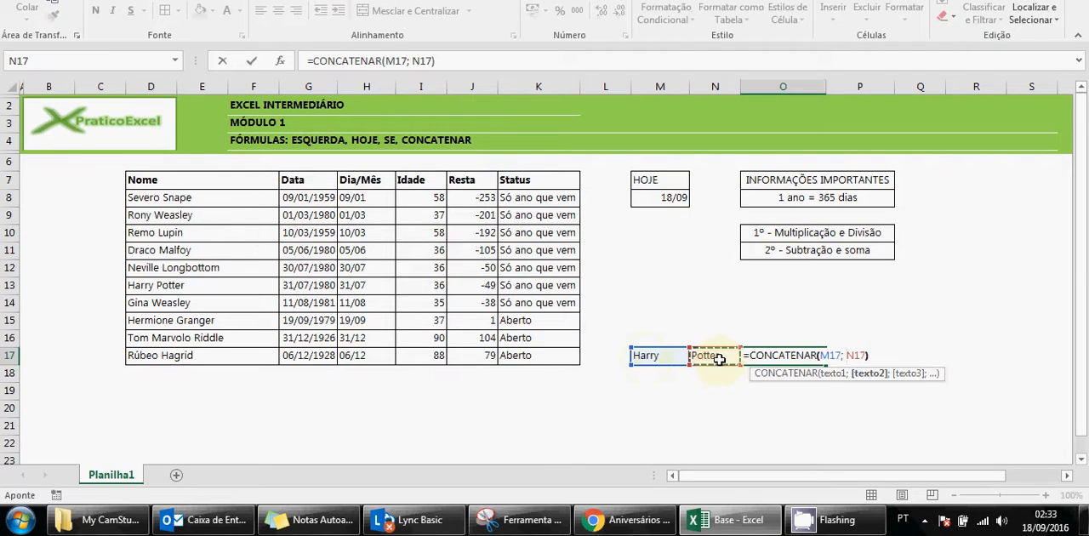
key(Return)
click(778, 360)
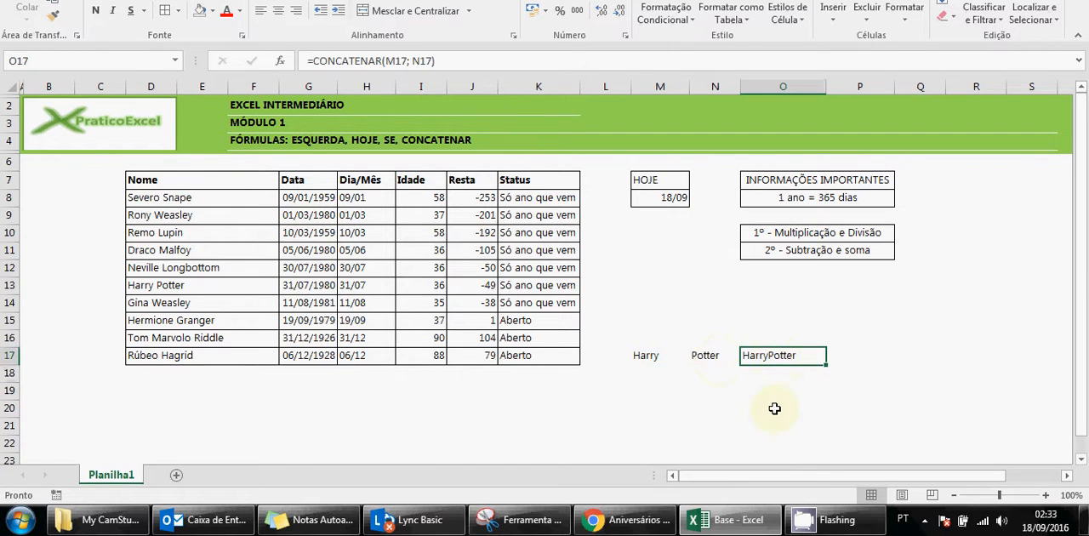
Add a space between the joined texts by changing the O17 formula to =CONCATENAR(M17; " "; N17)
double_click(780, 354)
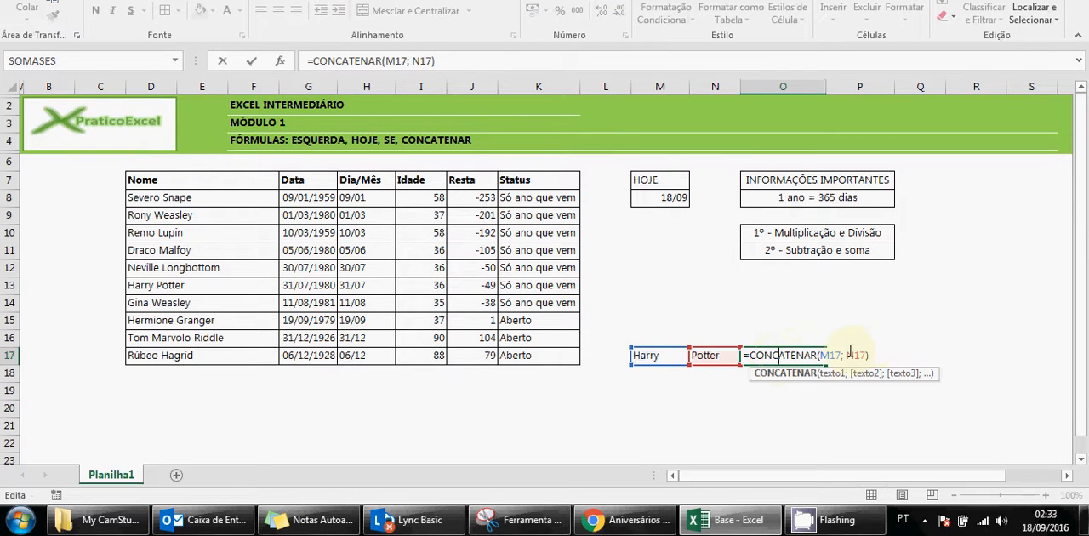
click(830, 356)
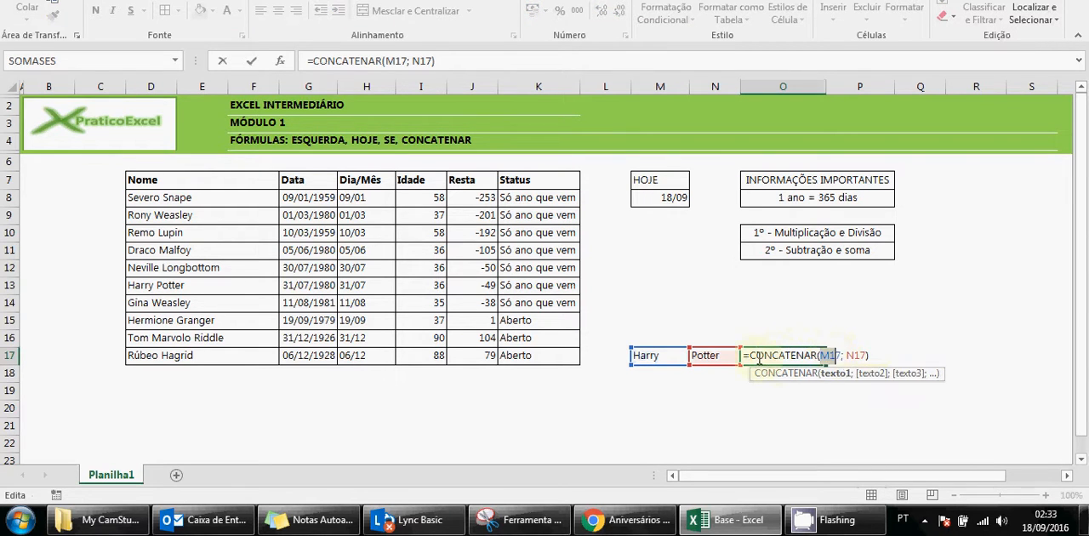
click(850, 356)
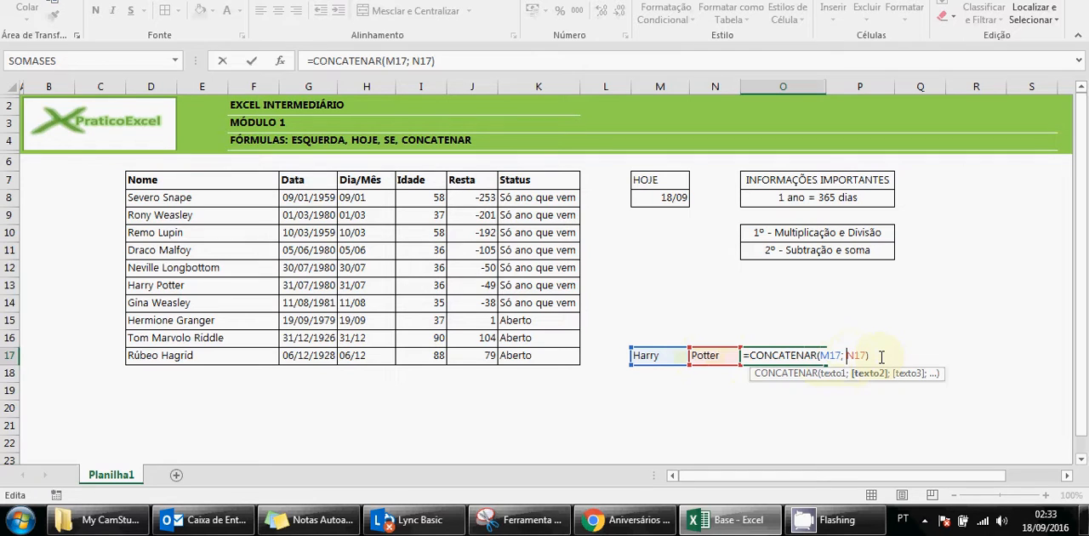
text(" )
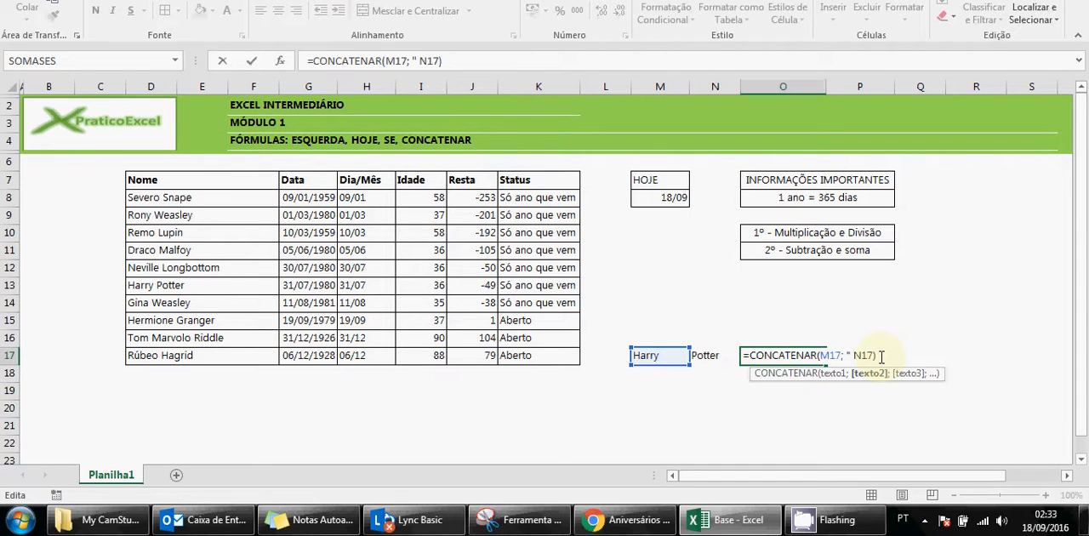
text(";)
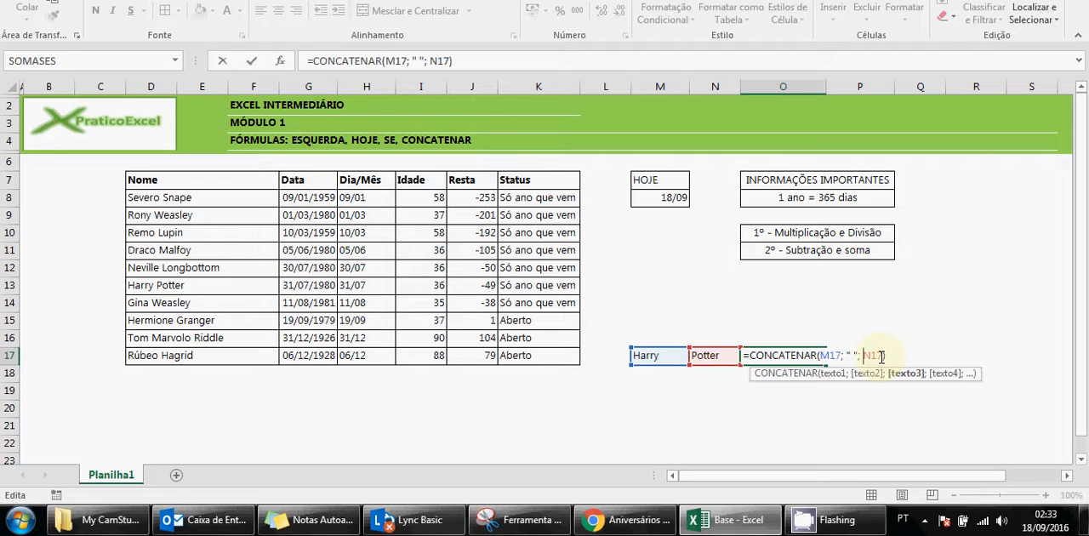
click(850, 354)
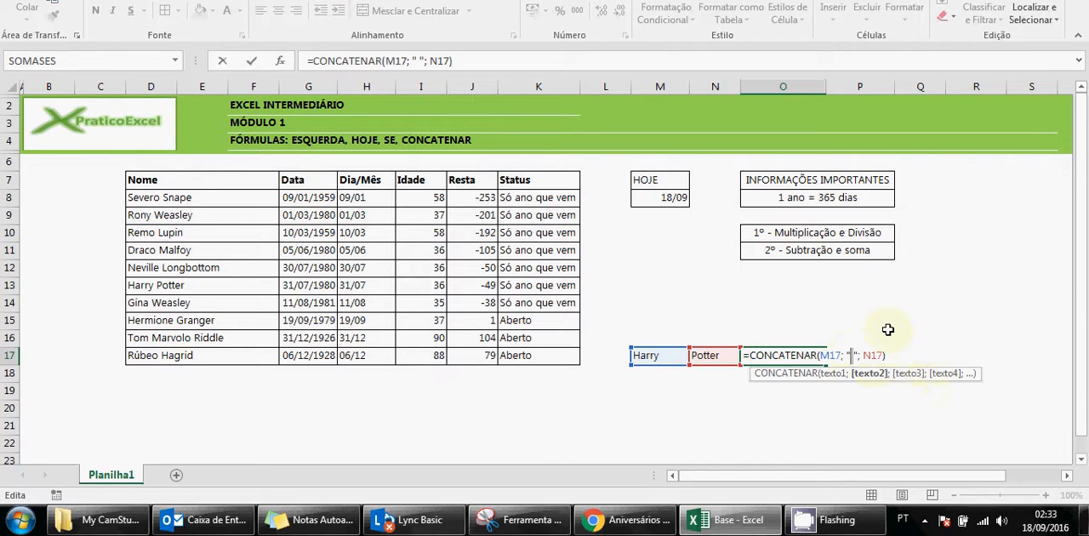
key(Return)
key(Up)
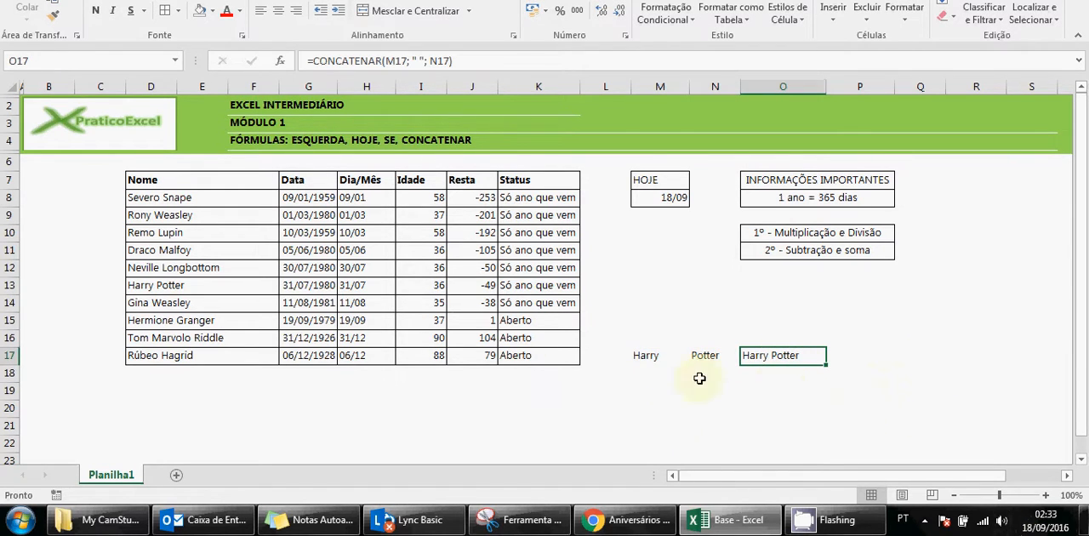
Review the Status column's SE formulas in K15 and K8
click(532, 324)
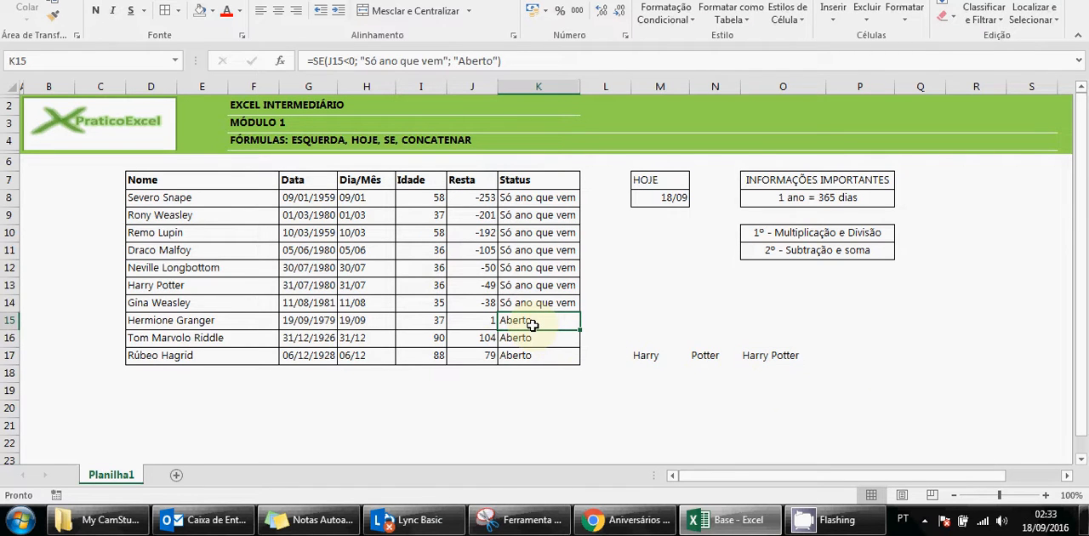
click(543, 178)
click(537, 196)
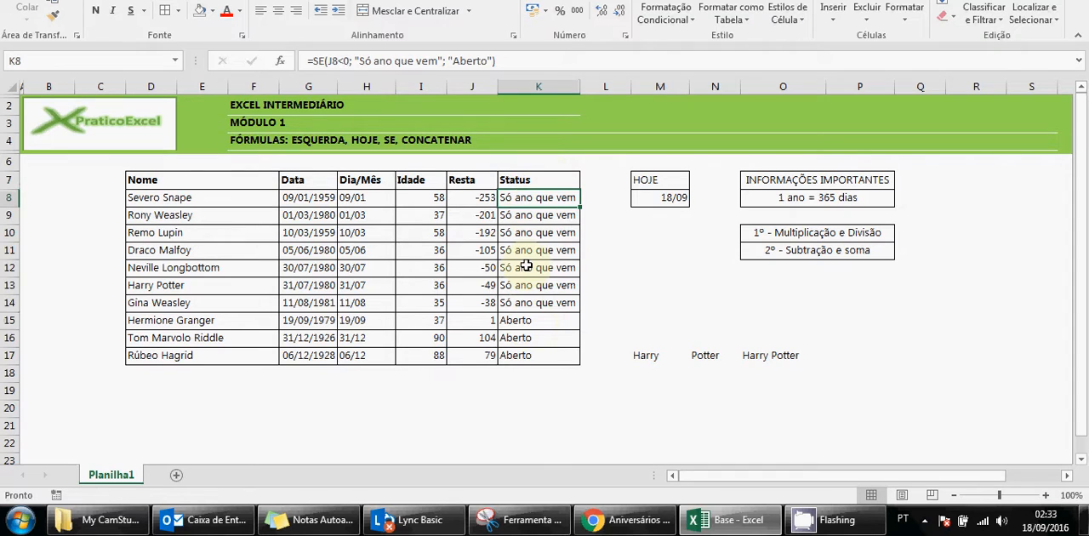
Examine the SE formulas down the Status column, comparing K15's logical test with the Resta value in J15
click(526, 266)
click(526, 231)
click(529, 197)
click(531, 218)
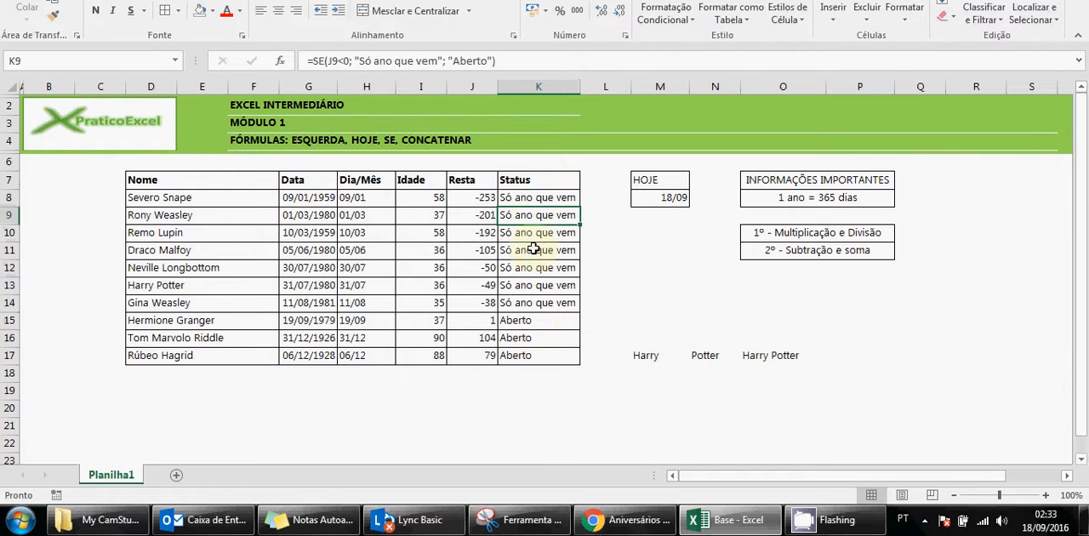
click(534, 266)
click(532, 287)
click(526, 321)
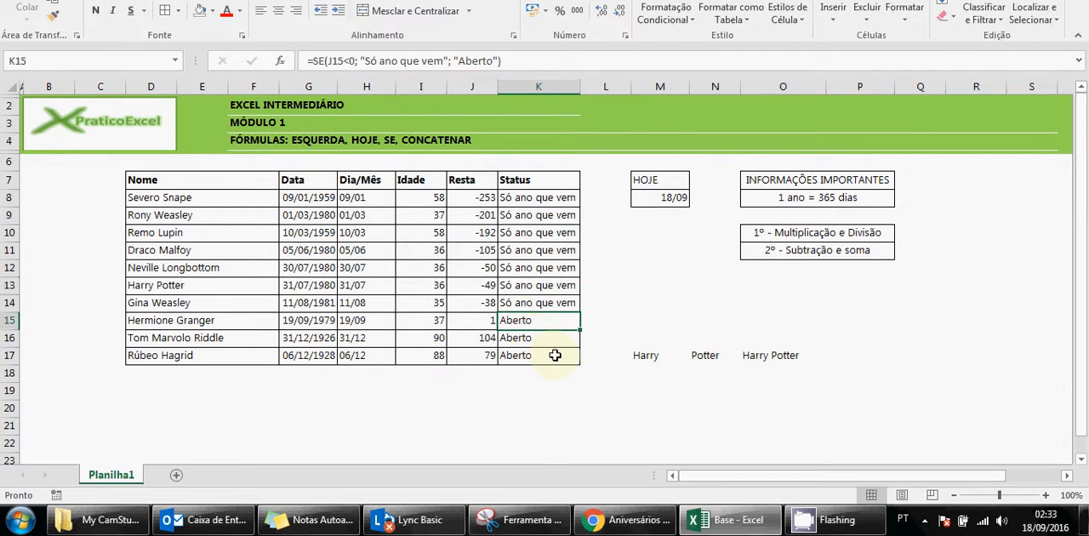
click(475, 320)
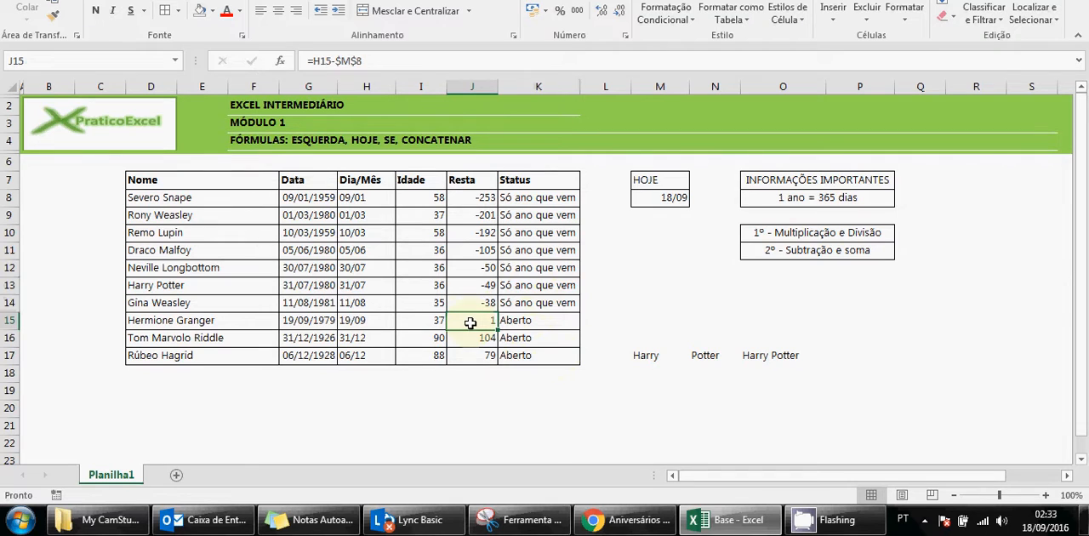
click(539, 319)
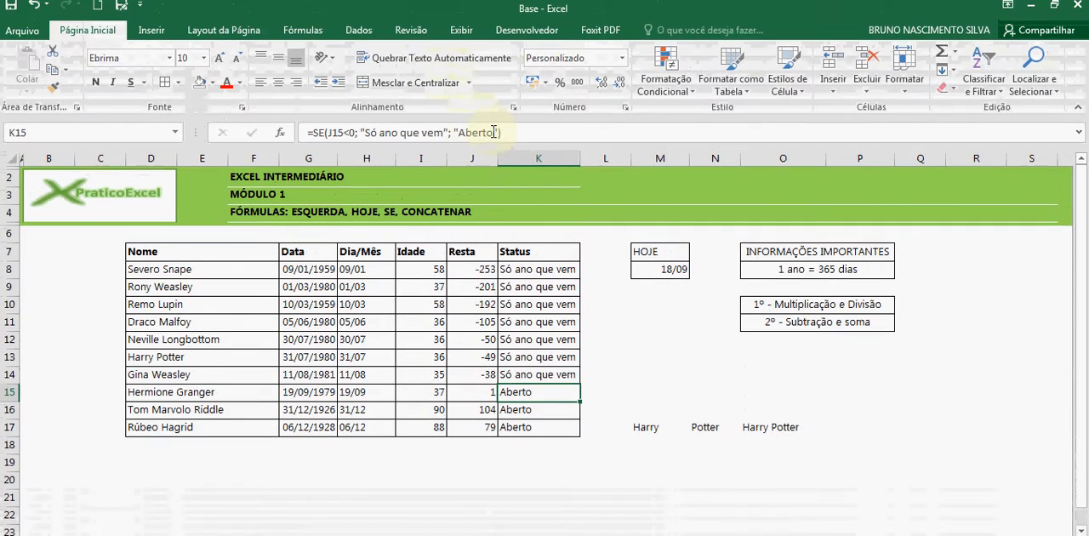
click(413, 61)
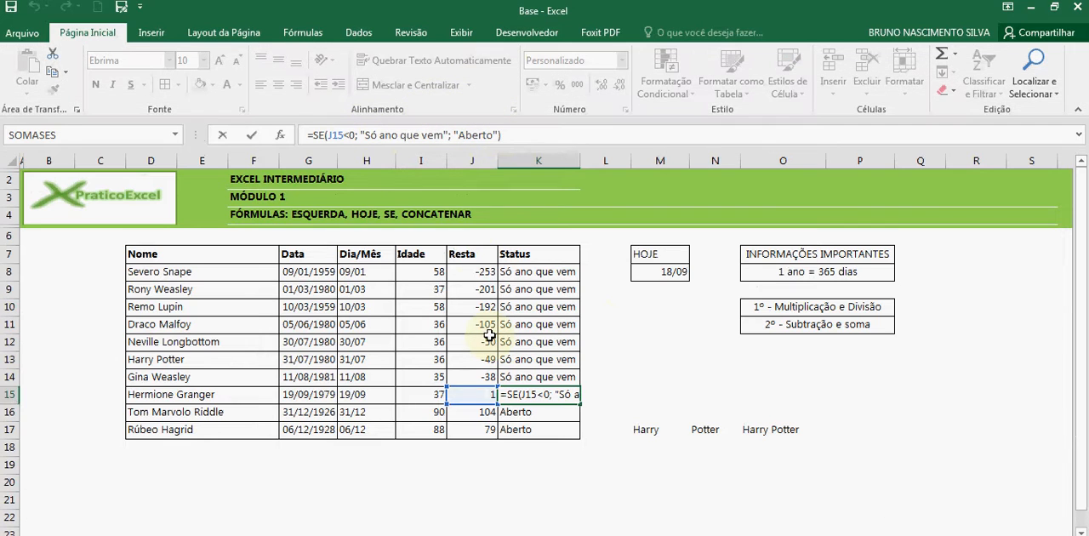
key(Return)
click(522, 394)
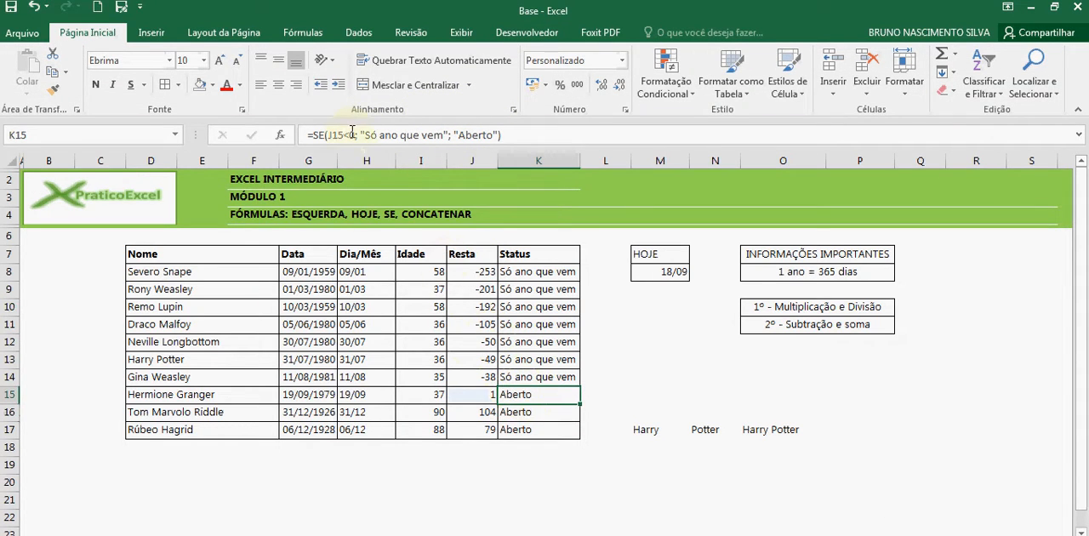
click(468, 391)
click(513, 396)
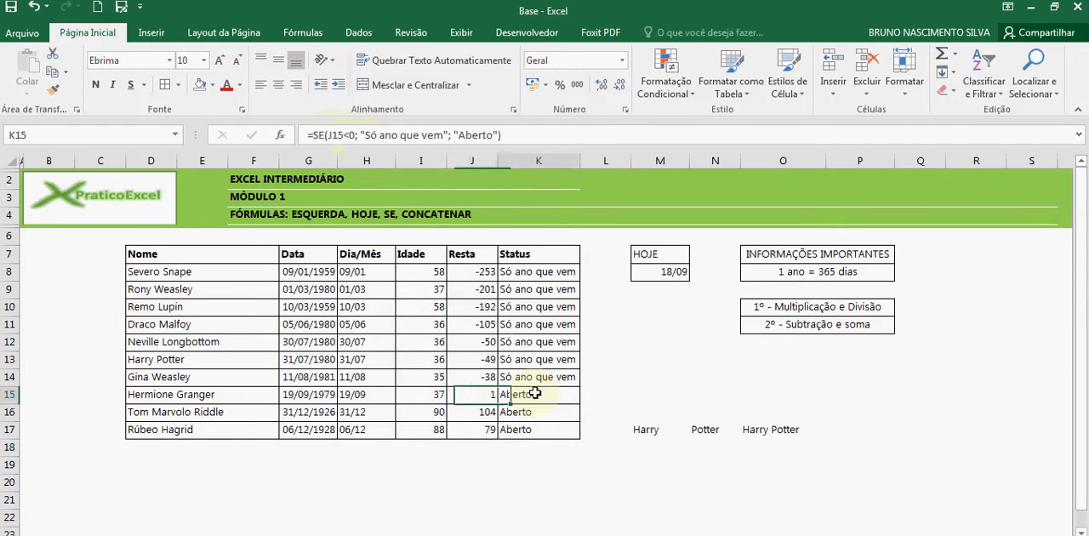
Replace the "Aberto" result in K15's SE formula with a nested CONCATENAR function
click(358, 134)
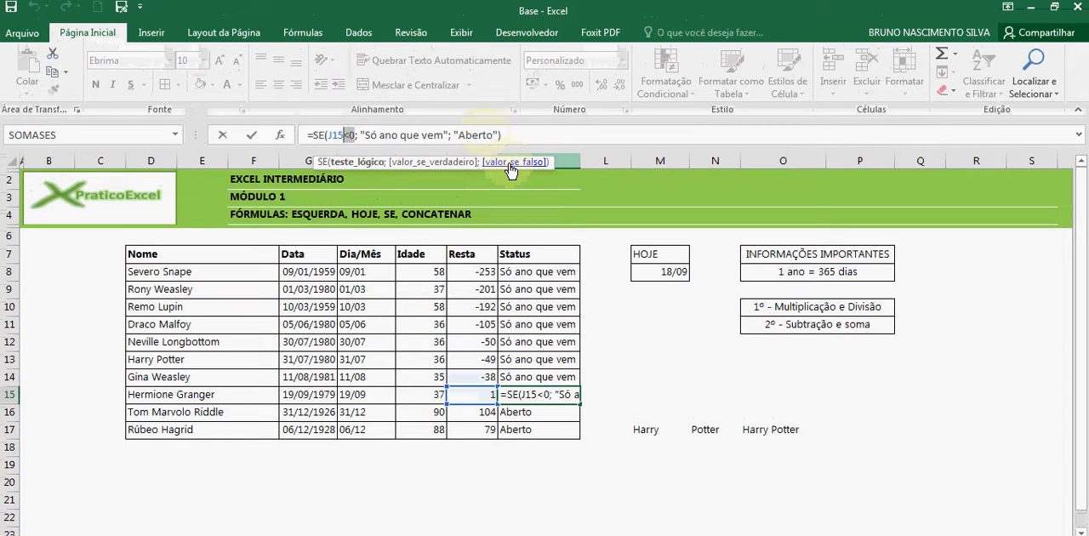
click(380, 135)
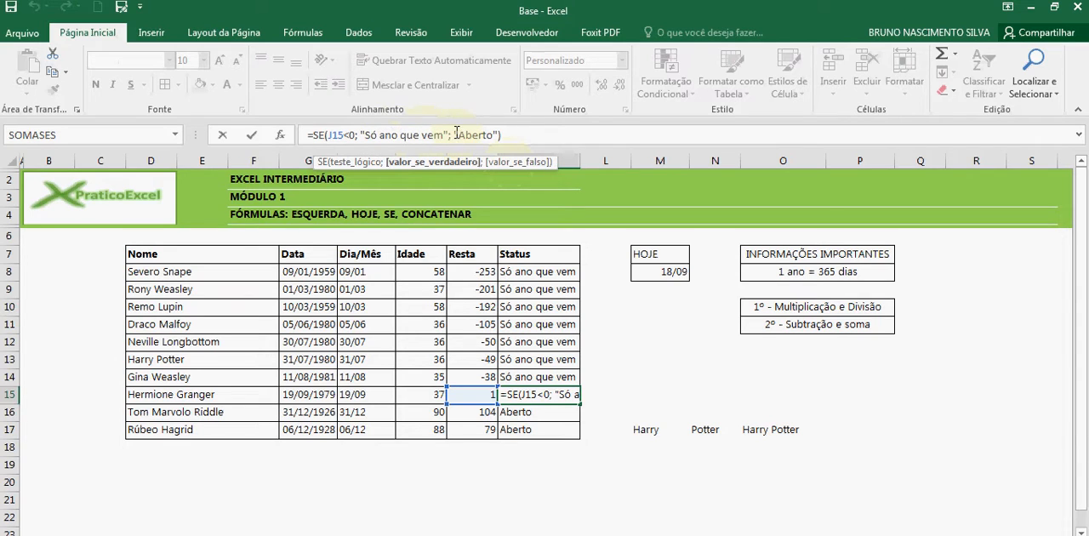
drag(455, 135, 496, 128)
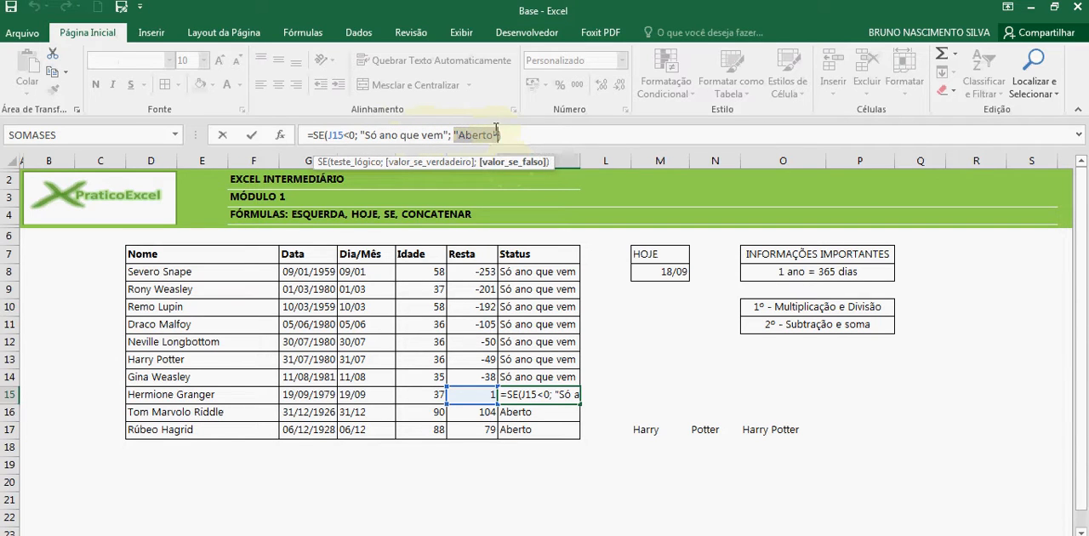
key(Delete)
text(conc)
key(Tab)
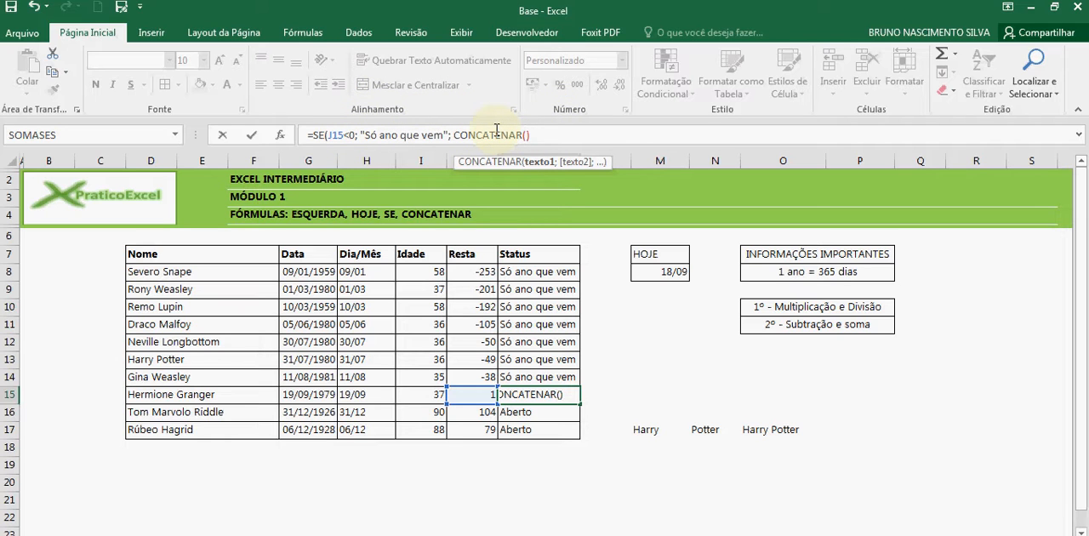
Set the first CONCATENAR text in K15 to "Falta (m)"
text("Falta)
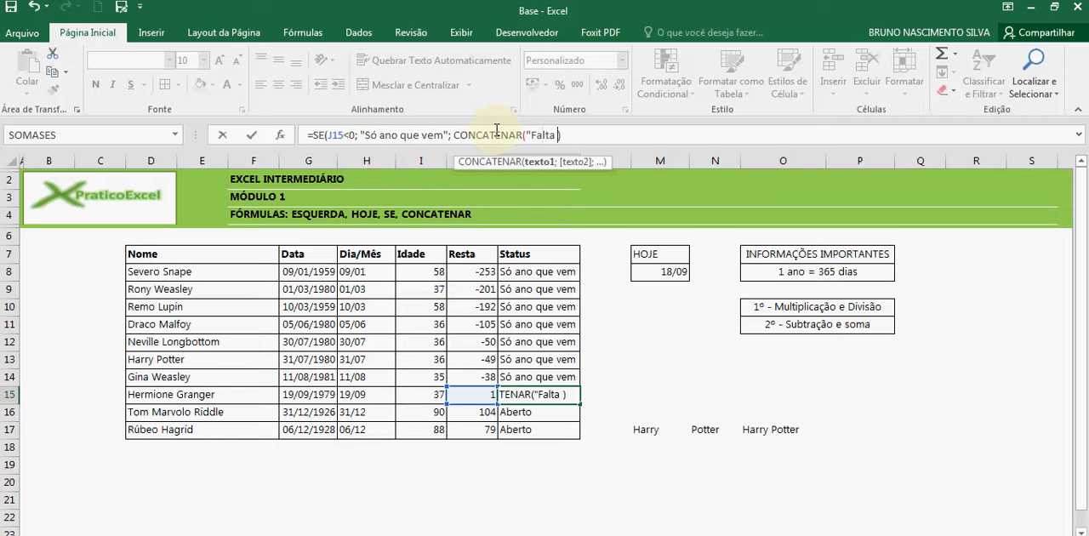
text( (m)")
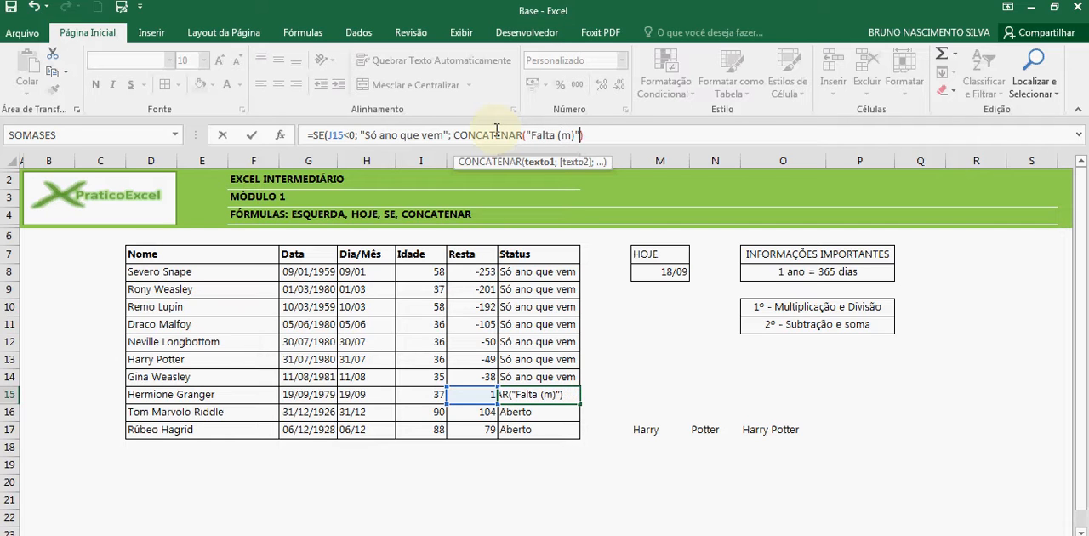
text(;)
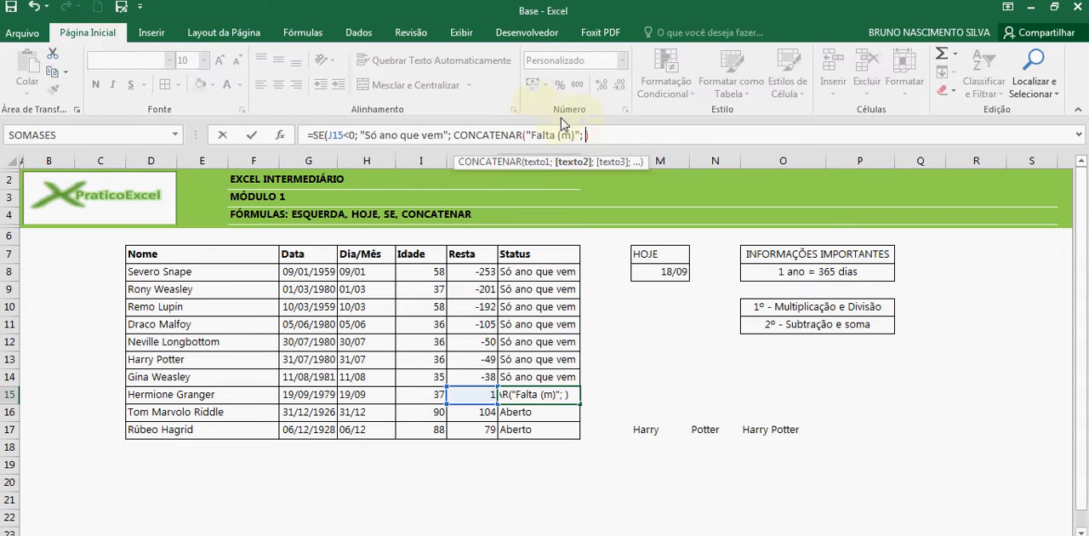
Add cell J15 and the text "dia (s)" as the second and third CONCATENAR arguments in K15
click(473, 395)
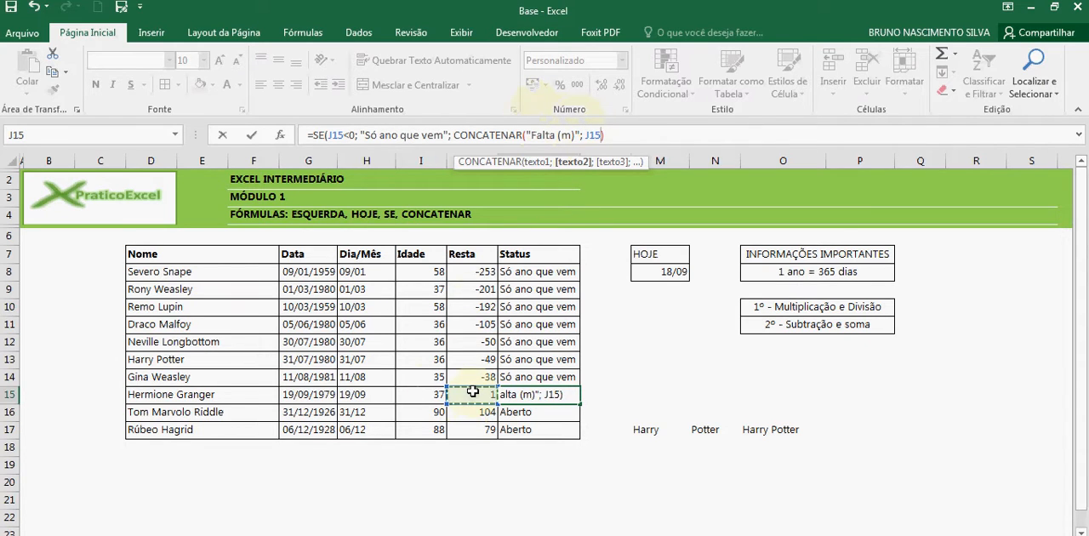
text(; )
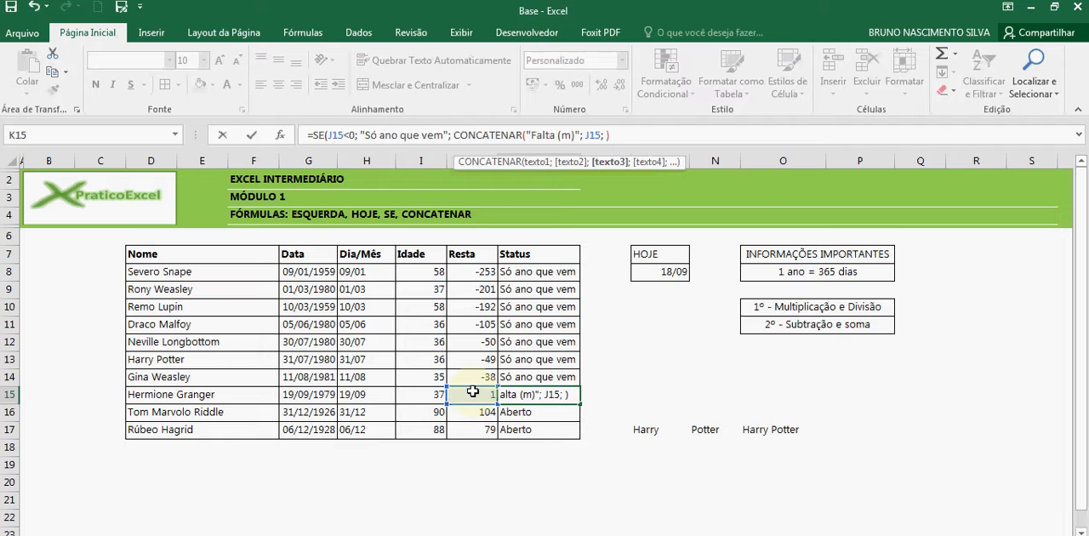
text("dia (s)
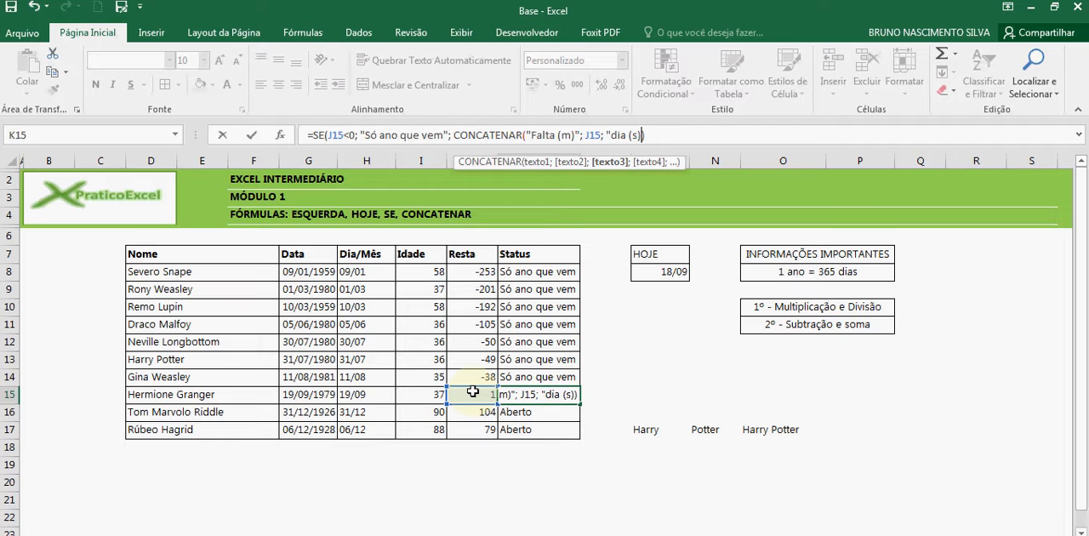
text()))
key(BackSpace)
text(")
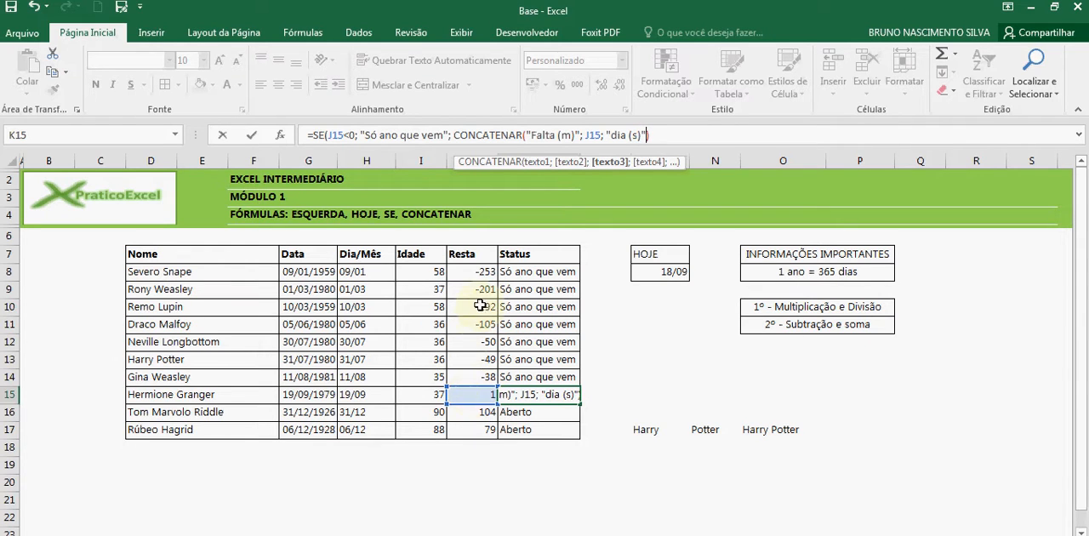
Check the arguments of K15's nested SE and CONCATENAR formula and enter it, accepting the suggested correction
click(331, 135)
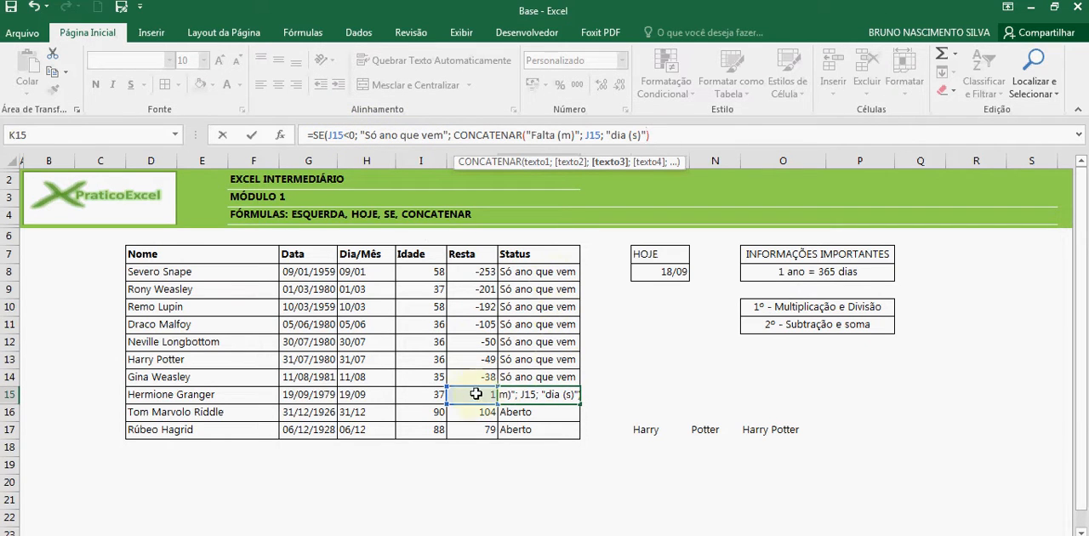
click(484, 135)
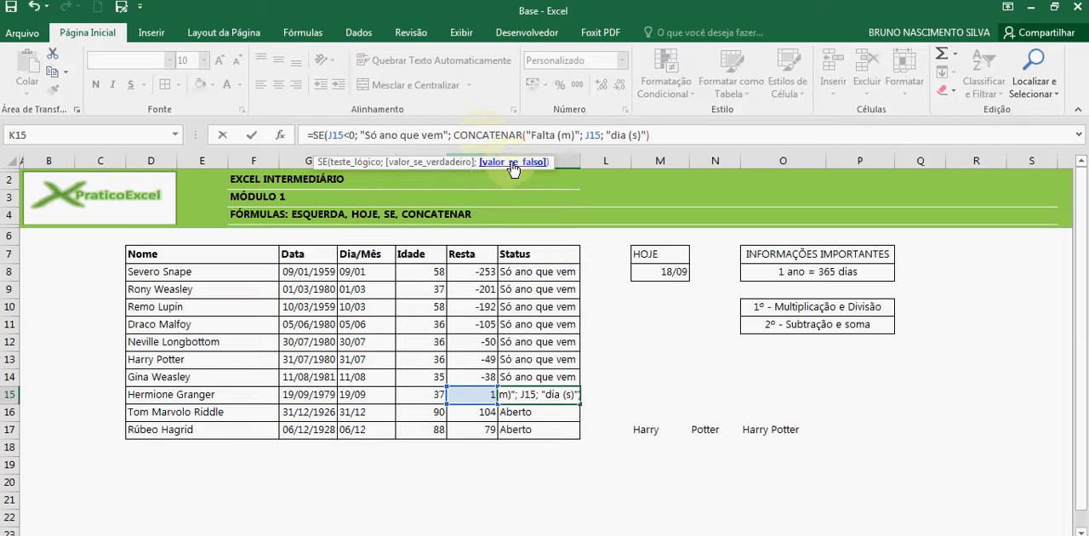
drag(455, 136, 531, 136)
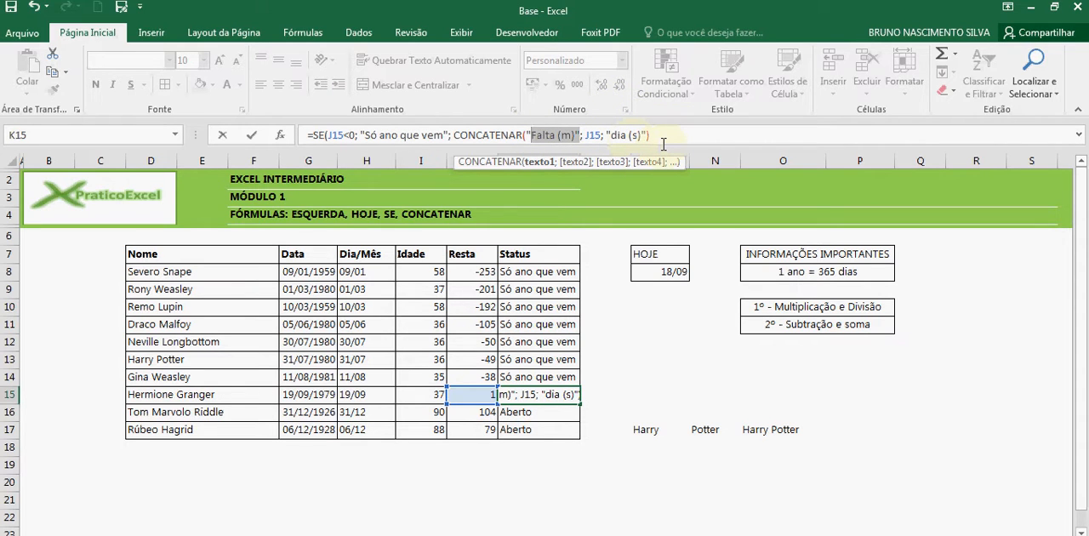
key(Return)
click(531, 368)
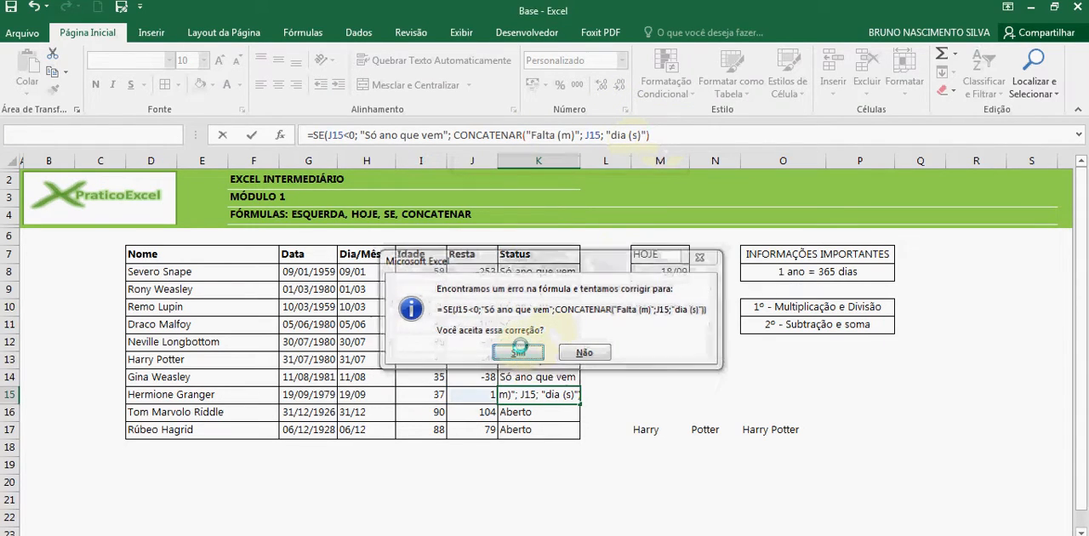
click(555, 394)
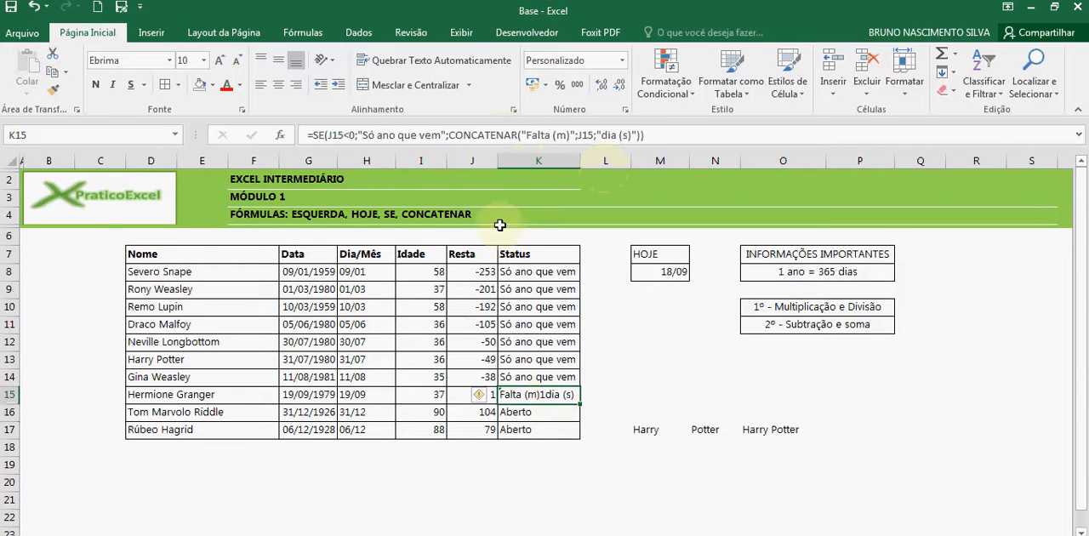
click(552, 134)
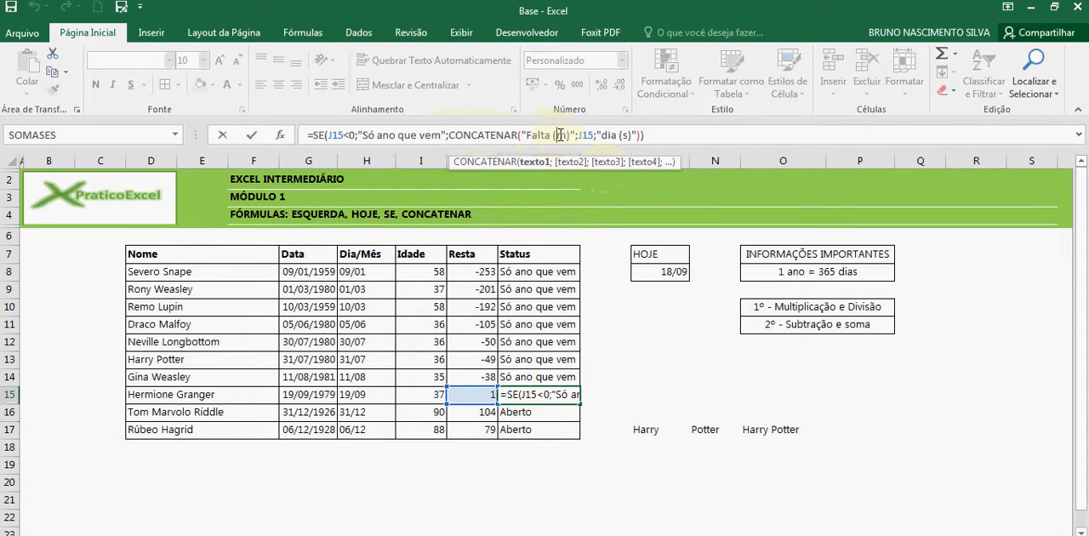
click(577, 134)
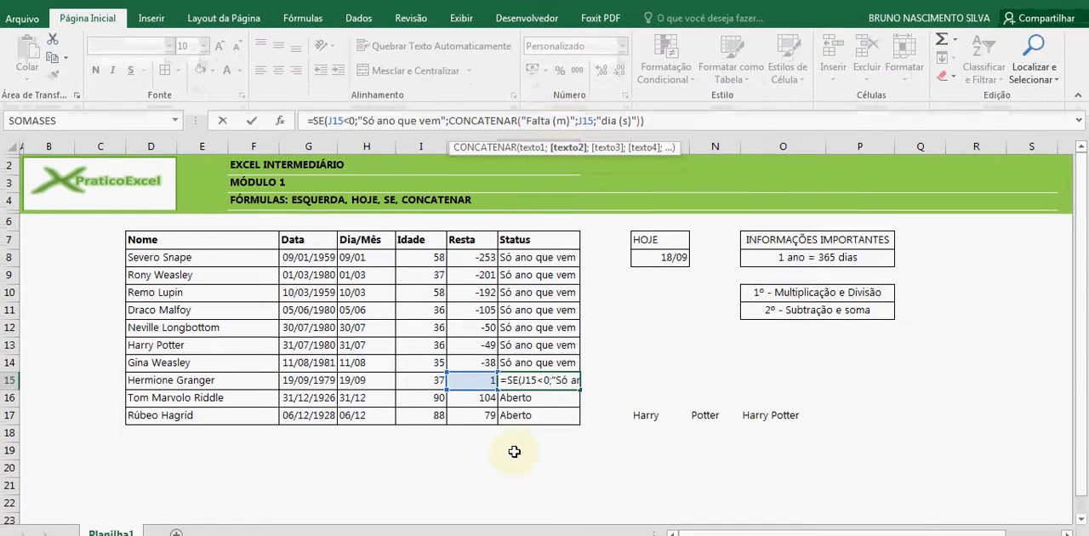
key(Return)
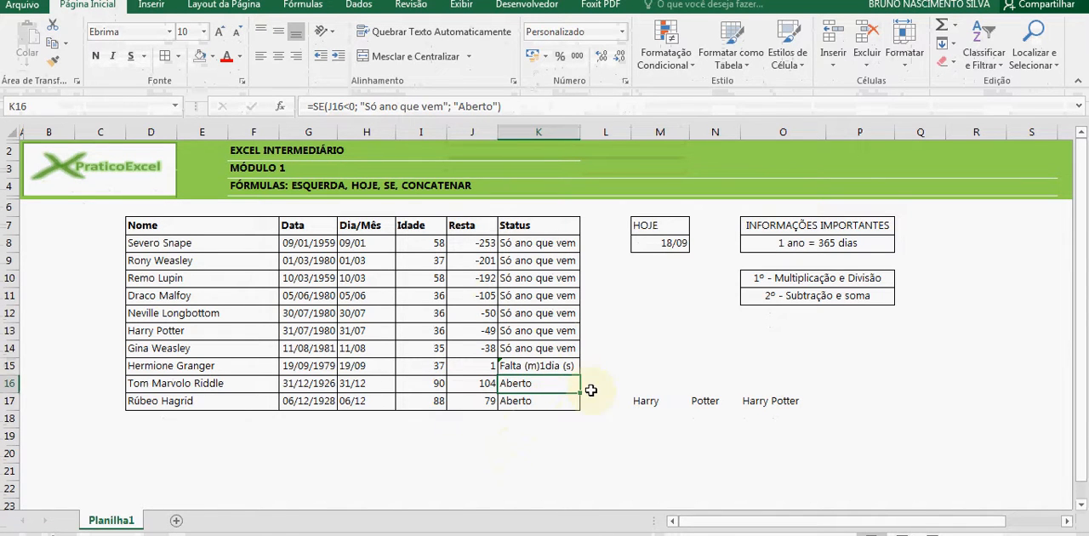
Insert a " " argument between "Falta (m)" and J15 in K15's CONCATENAR function
click(565, 367)
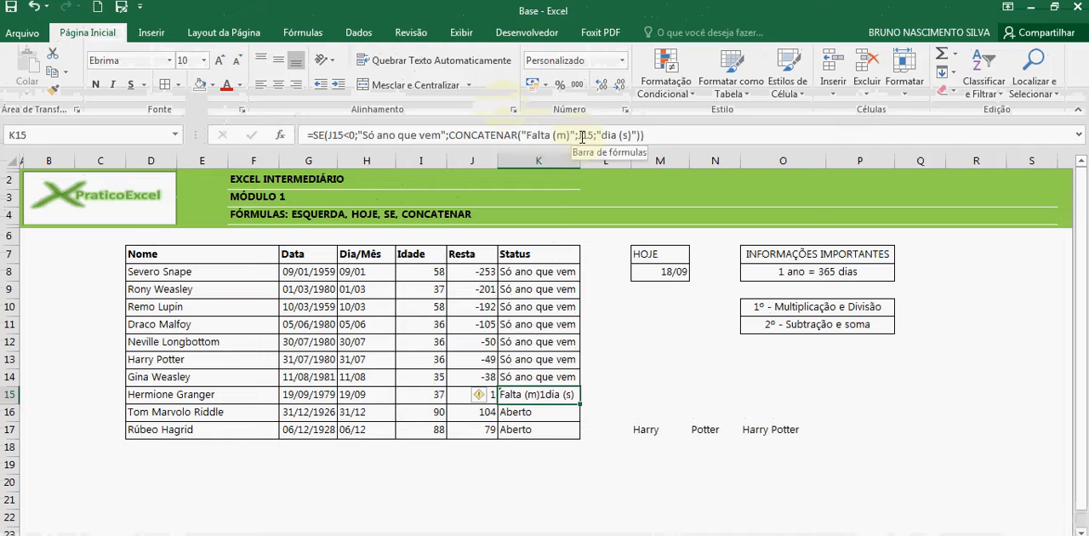
click(581, 135)
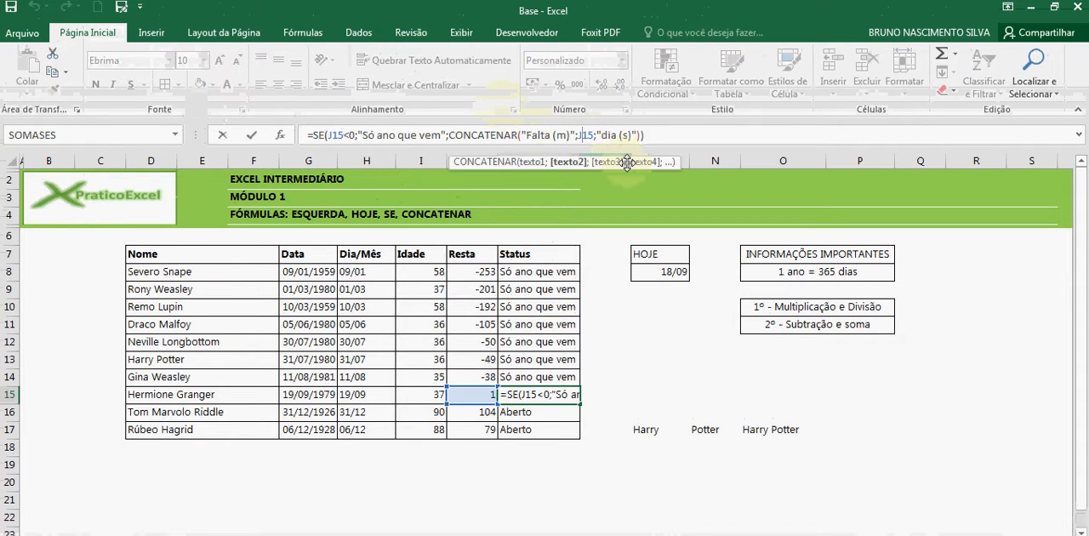
text(" )
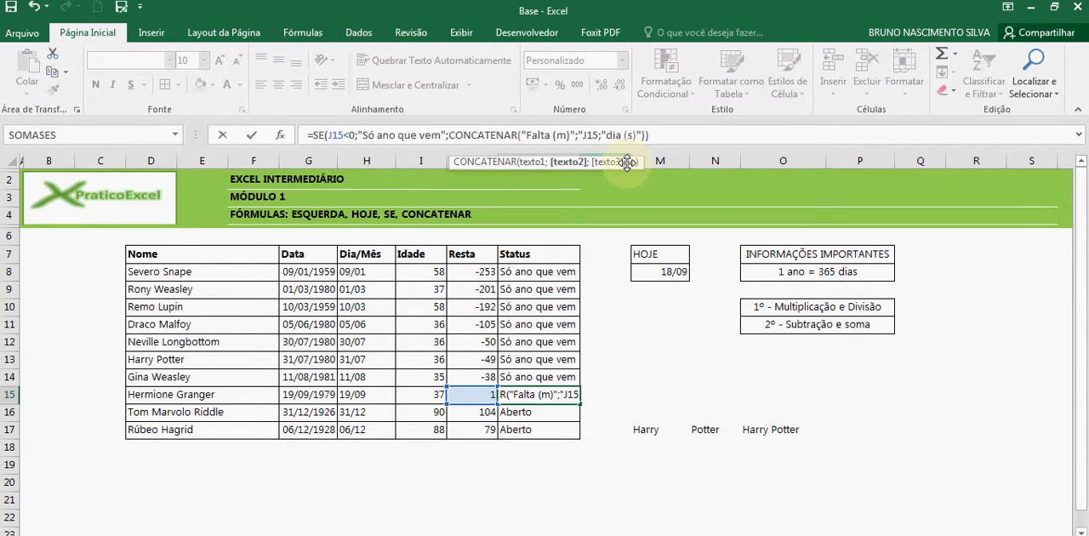
text(")
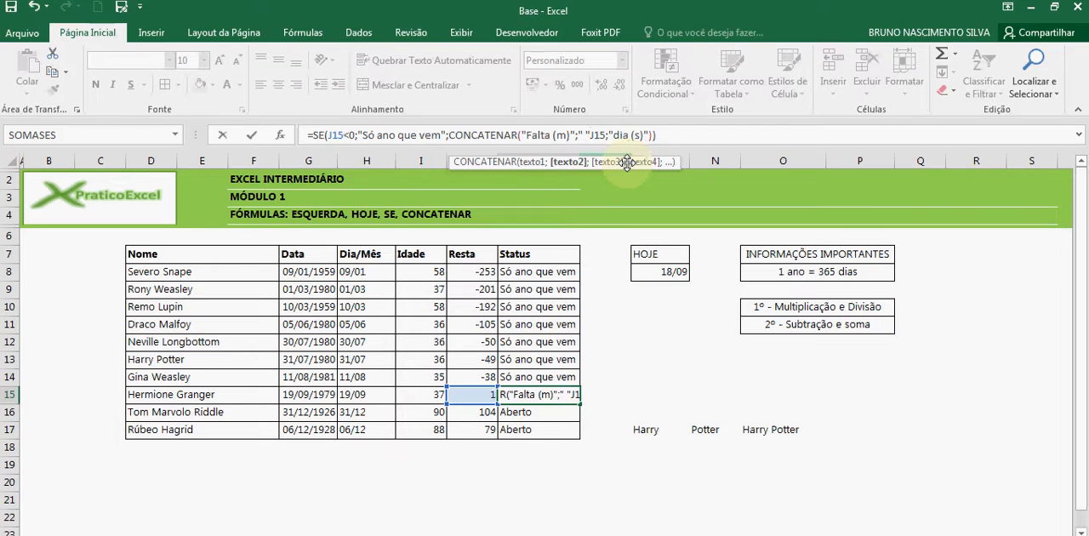
text(;)
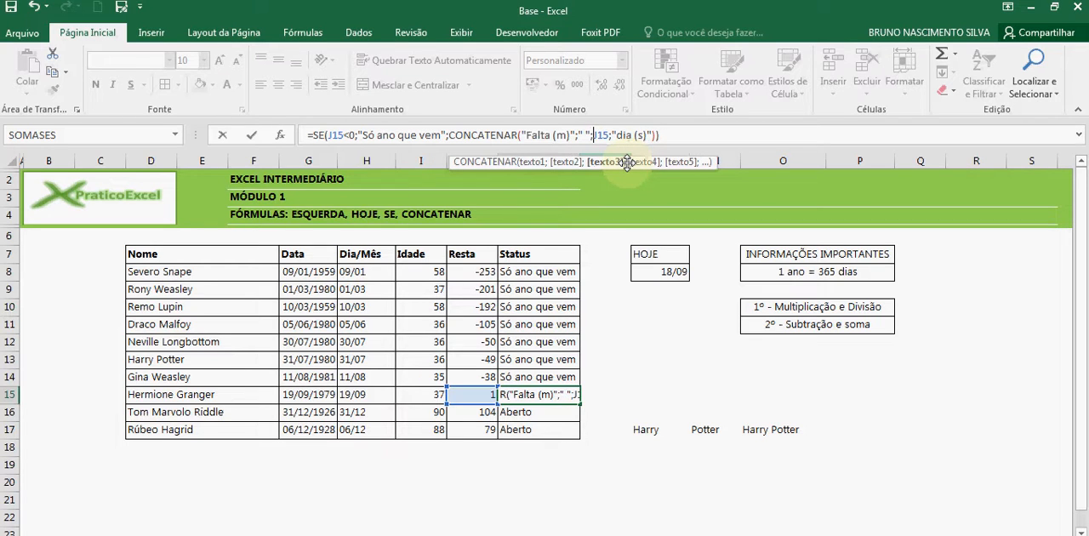
key(Return)
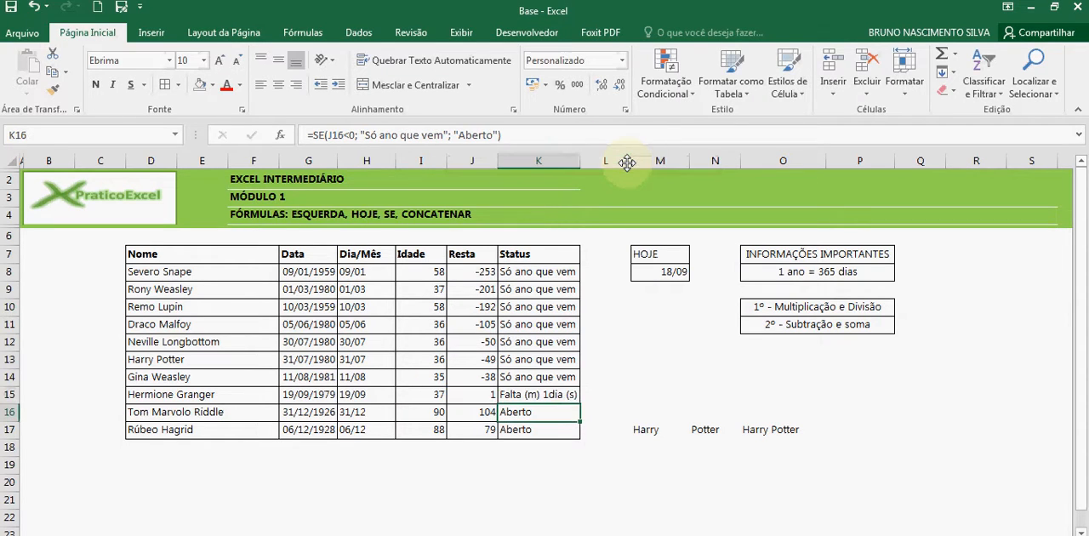
Insert a " " argument between J15 and "dia (s)" in K15's CONCATENAR function
click(538, 394)
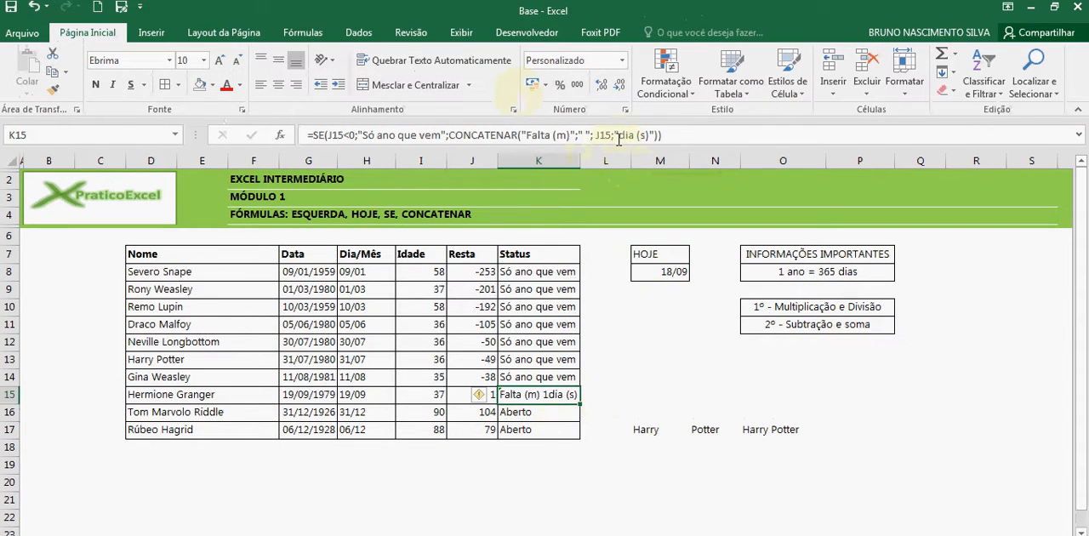
click(619, 136)
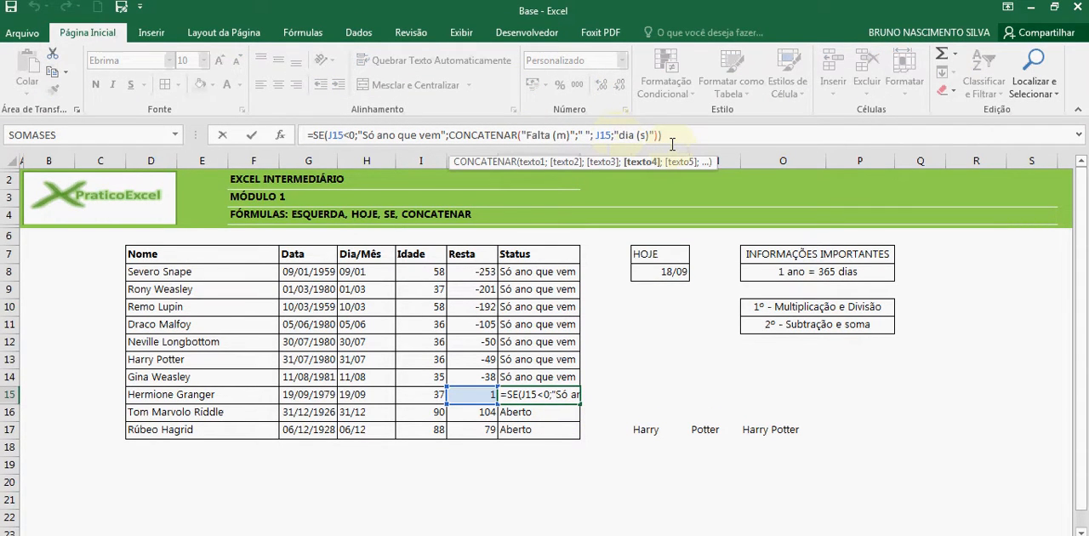
text(" ")
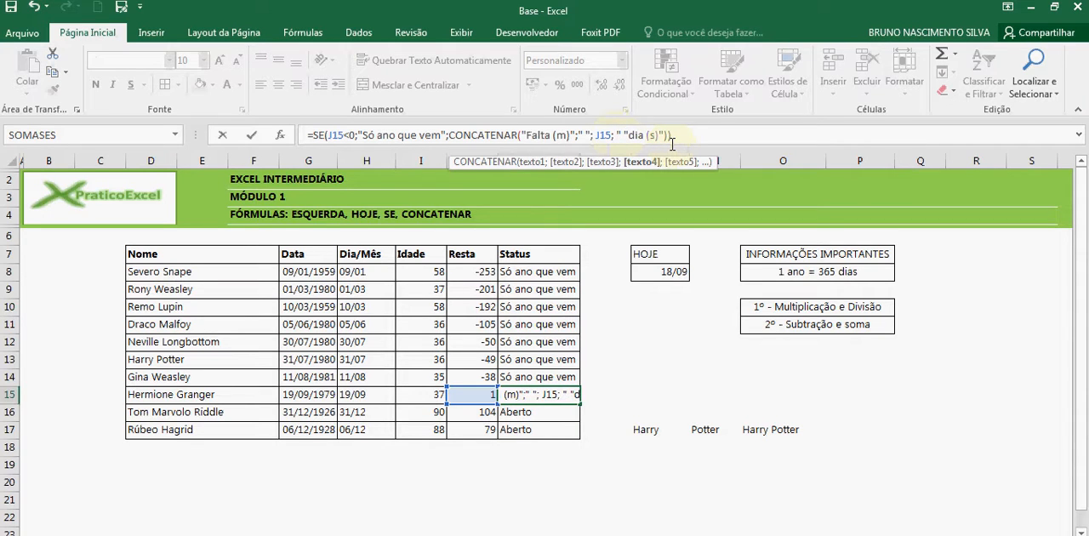
text(;)
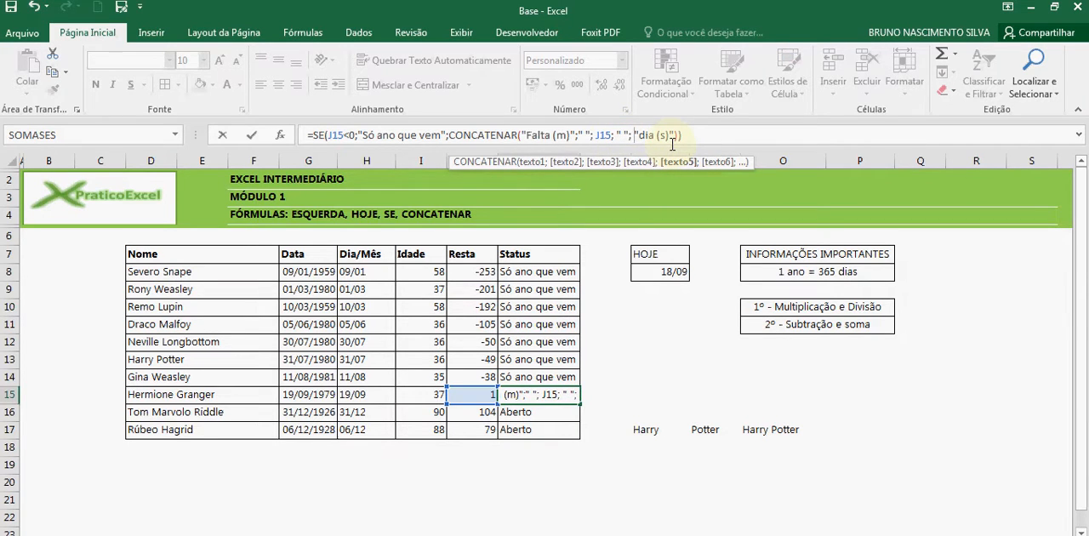
key(Return)
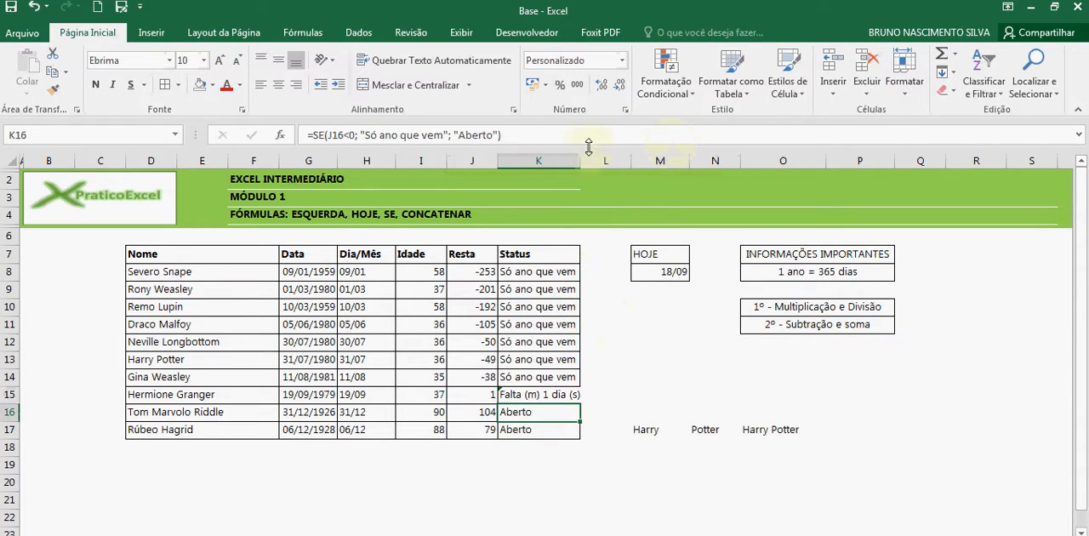
Copy K15's formula down through K17 and autofit the width of the Status column to its contents
double_click(581, 160)
click(523, 393)
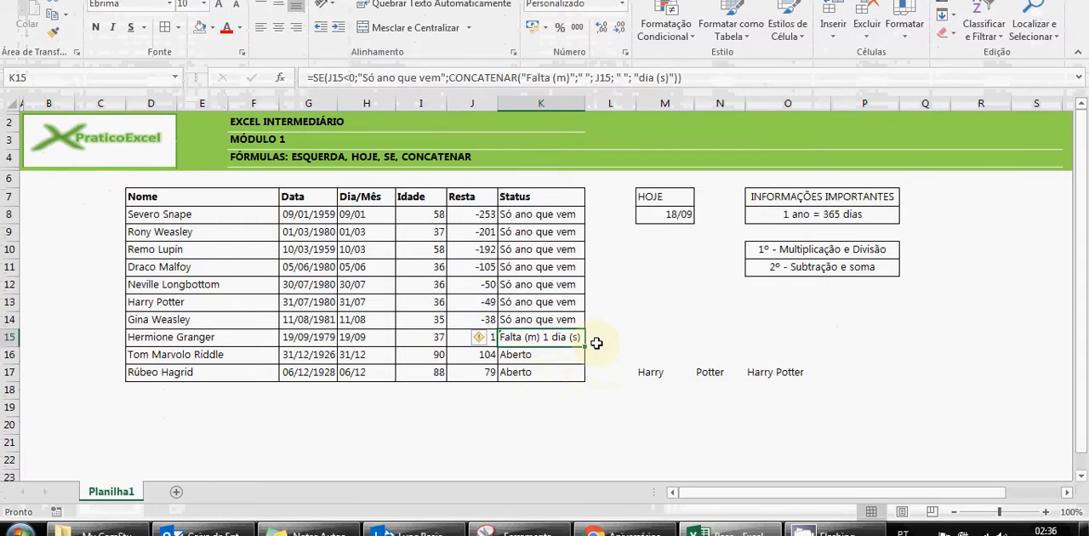
drag(584, 360, 583, 380)
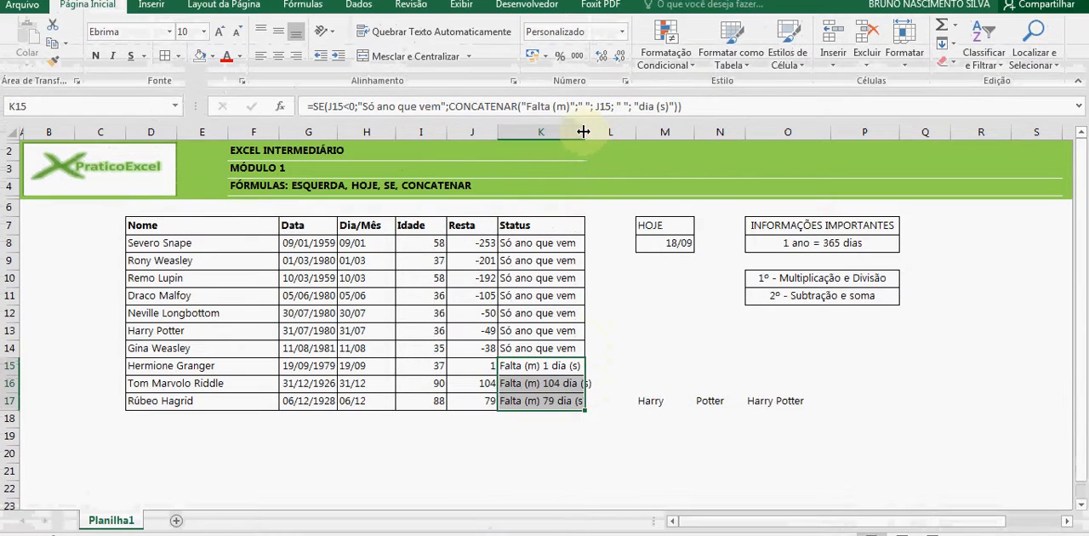
double_click(585, 103)
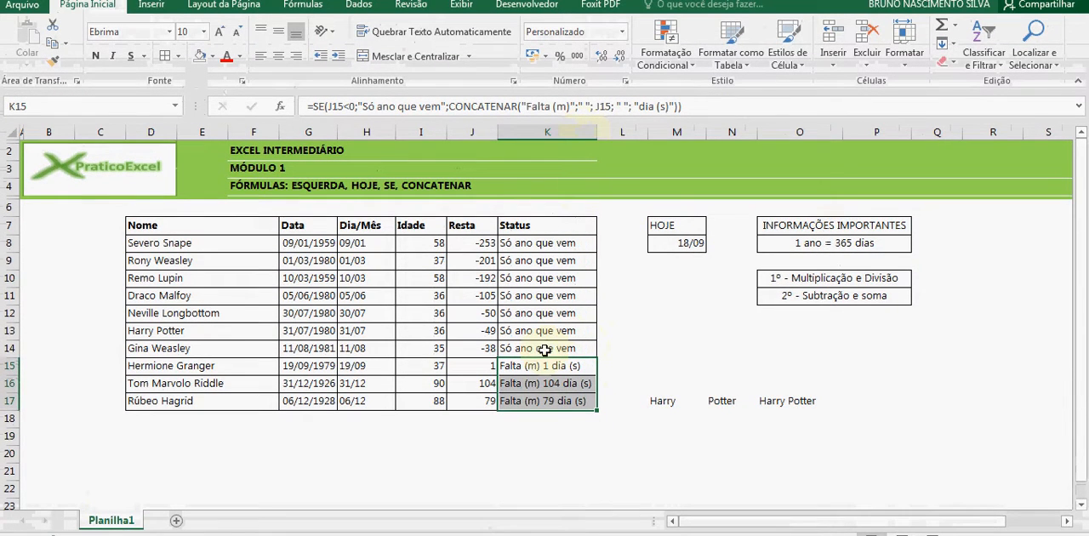
click(551, 383)
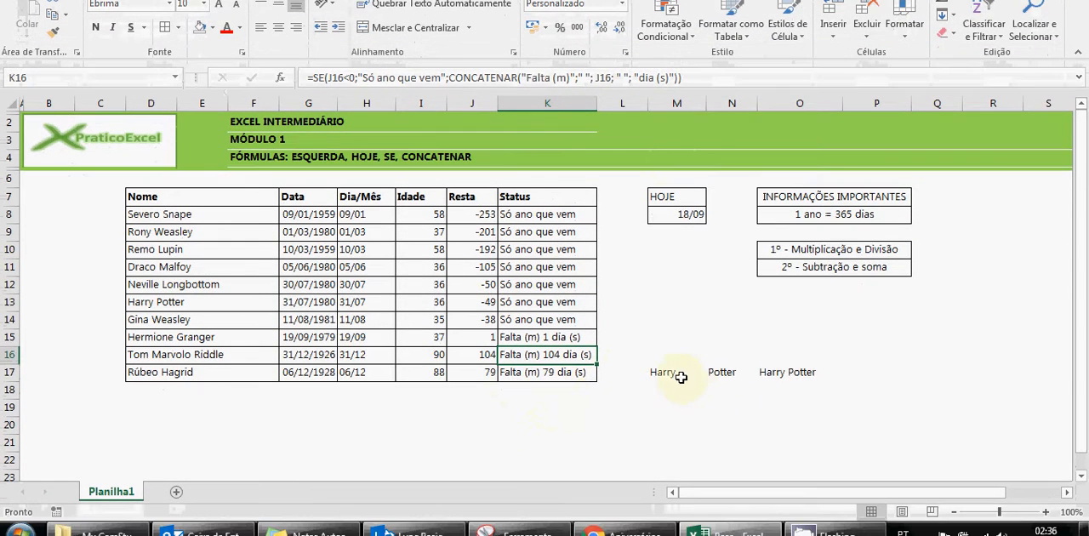
Clear the CONCATENAR practice example from cells M17:O17
drag(680, 377, 768, 375)
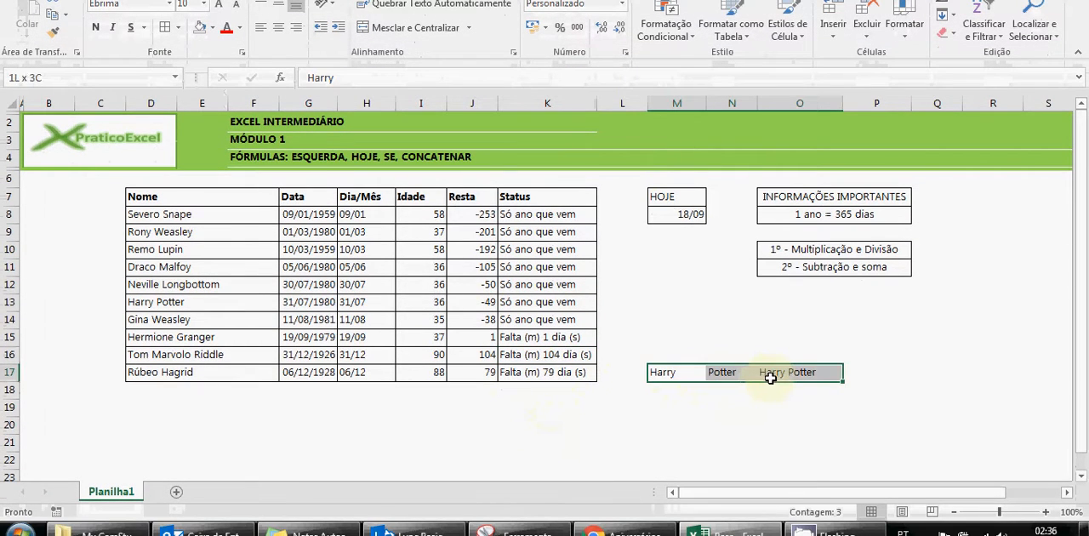
key(Delete)
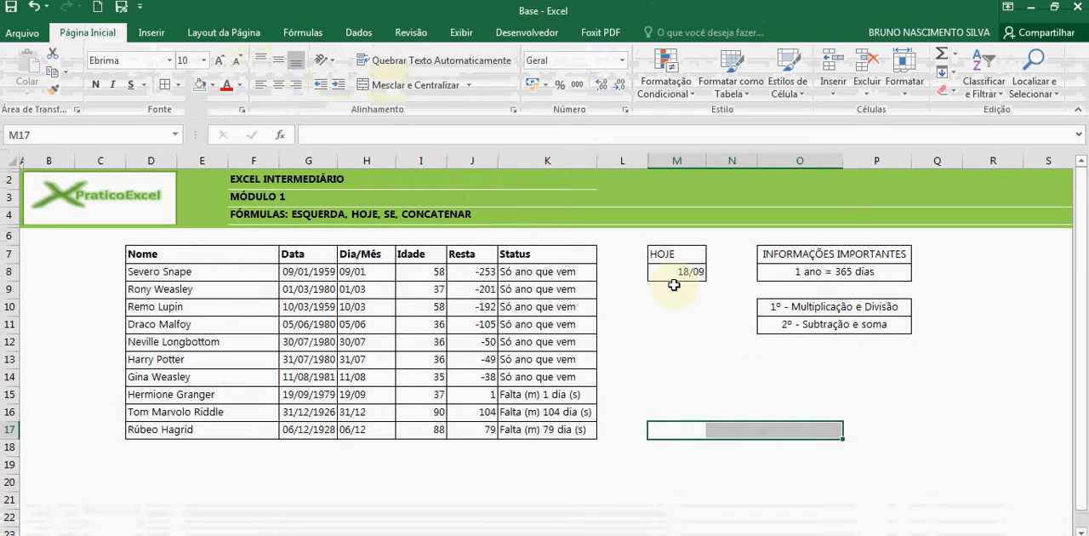
click(303, 213)
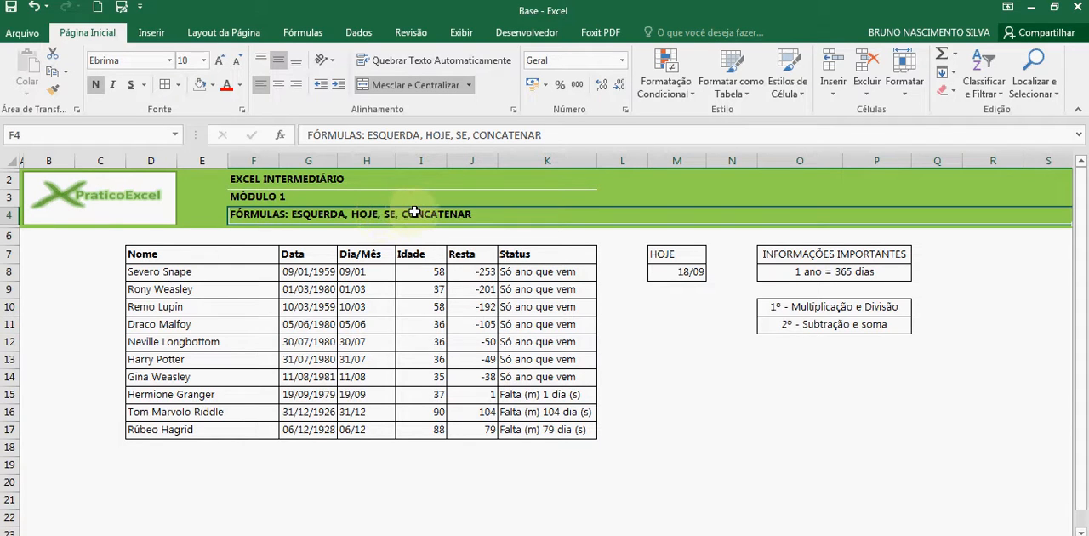
click(549, 412)
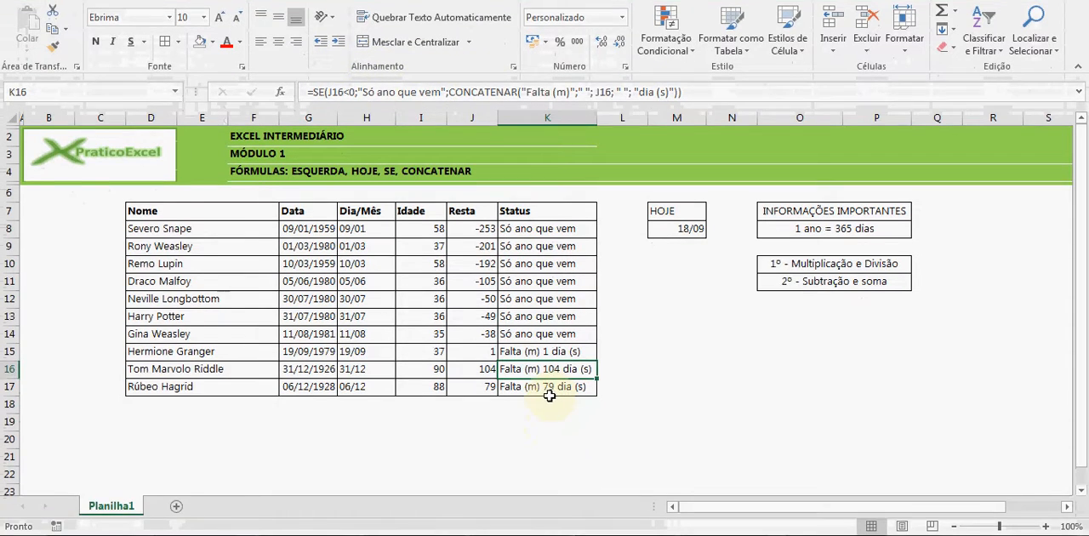
click(533, 466)
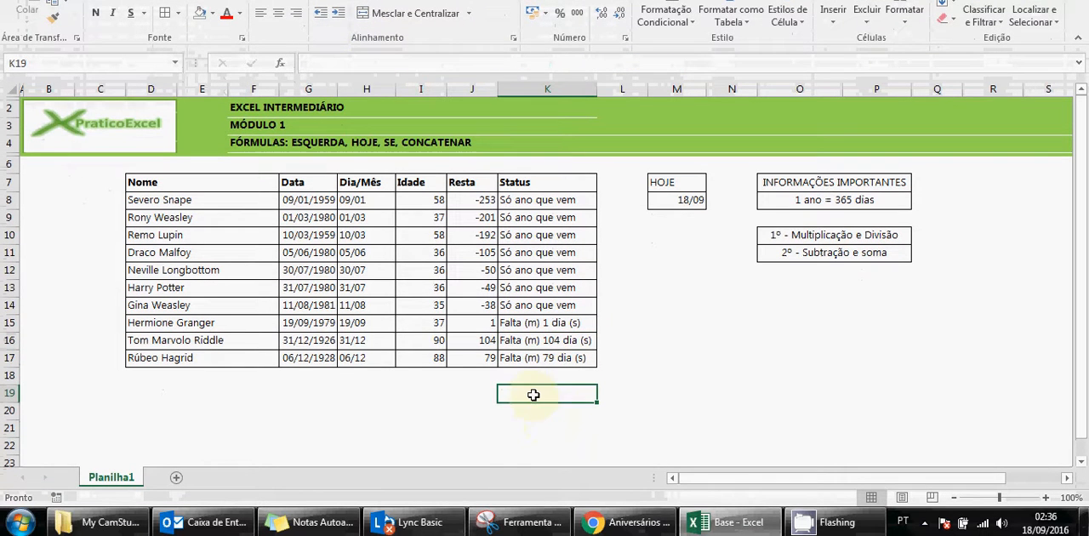
click(362, 374)
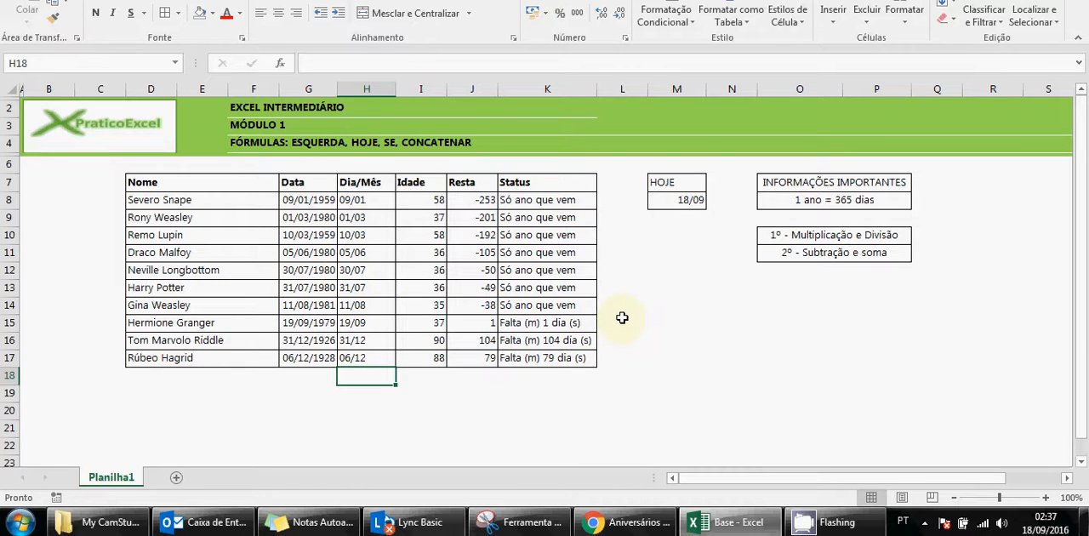
key(Right)
key(Right)
key(Right)
key(Right)
key(Right)
key(Right)
key(Right)
key(Right)
key(Right)
key(Right)
key(Right)
key(Right)
key(Right)
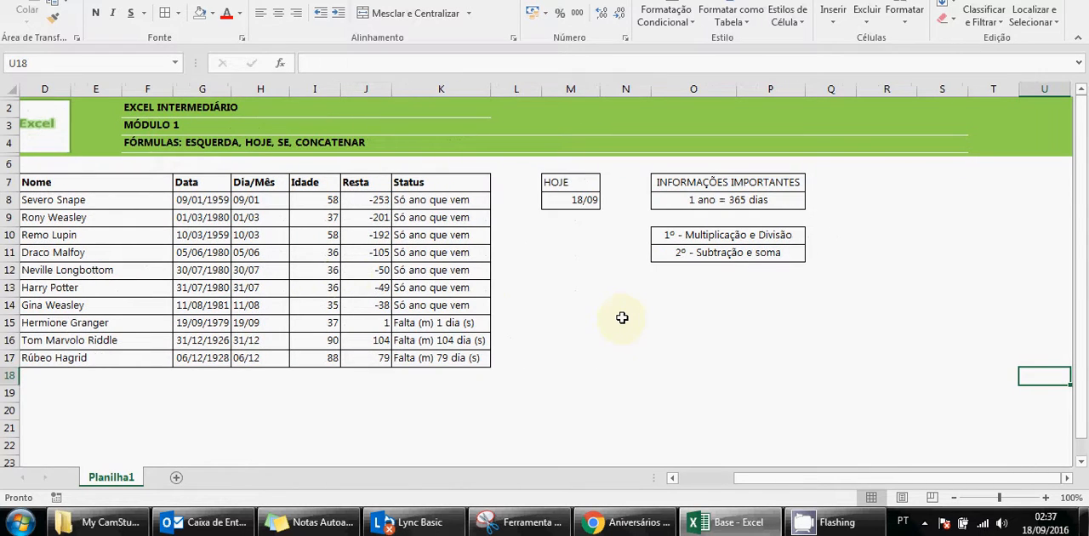